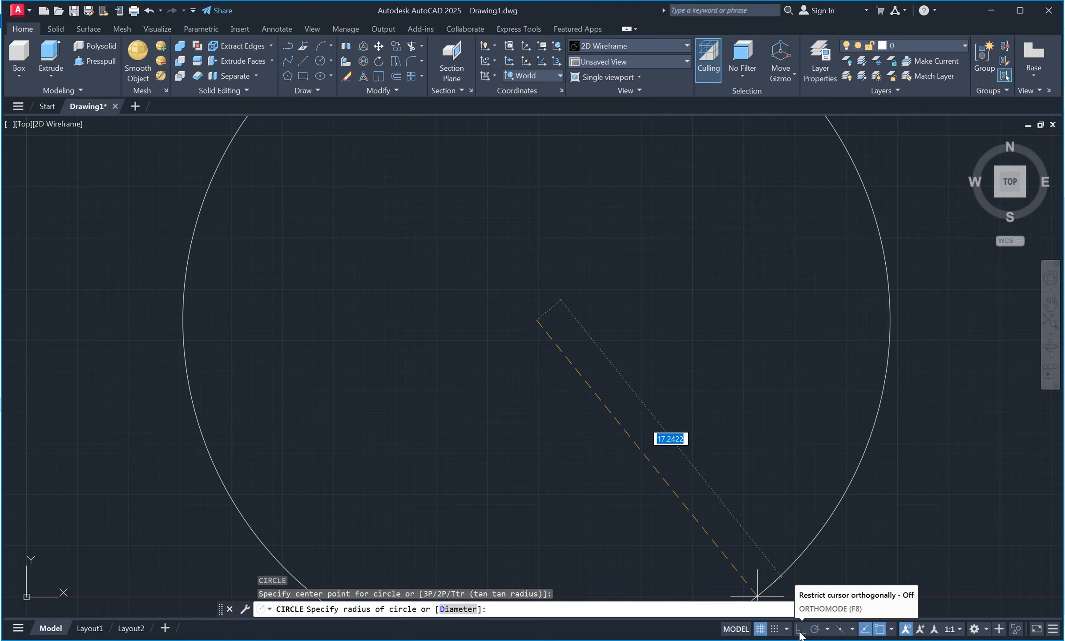
Step: Turn on ortho mode and complete the circle with a diameter of 23.94
{"action": "left_click", "coordinate": [800, 630]}
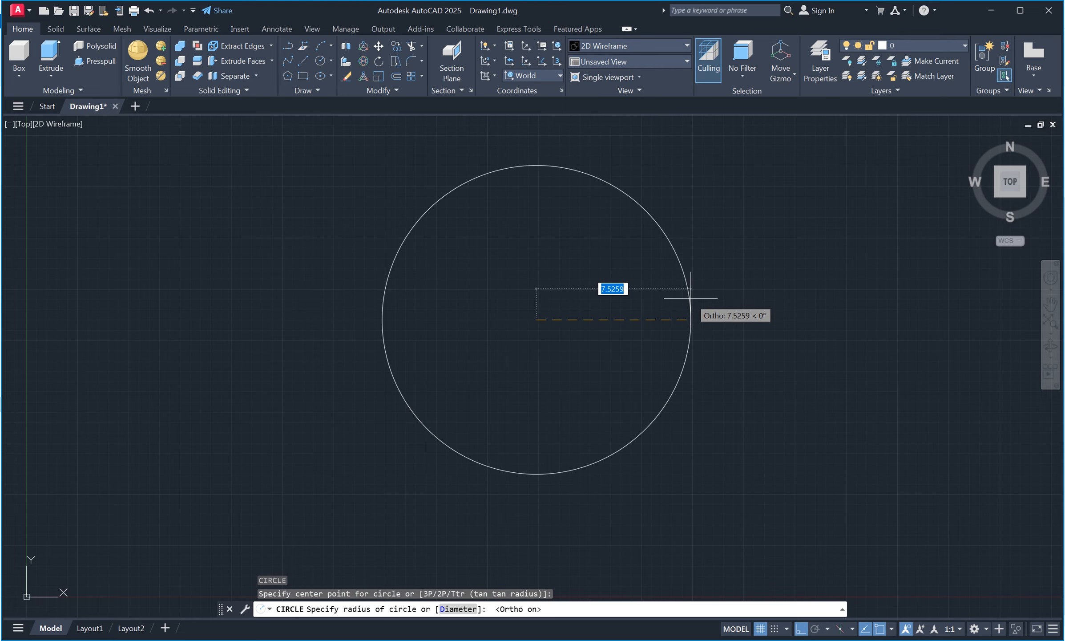
{"action": "type", "text": "d"}
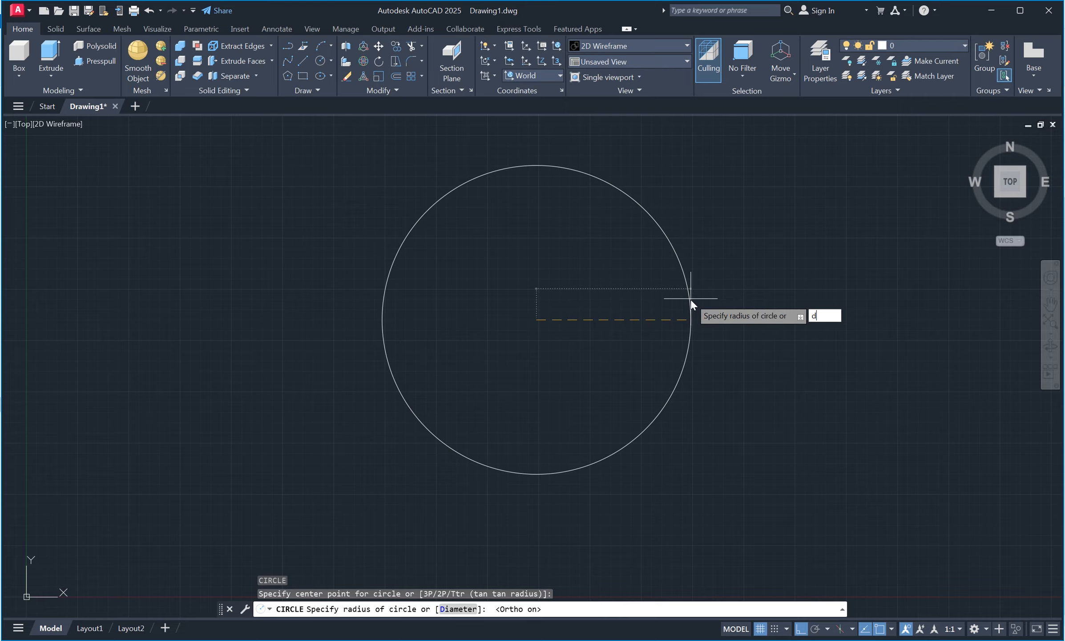
{"action": "key", "text": "Return"}
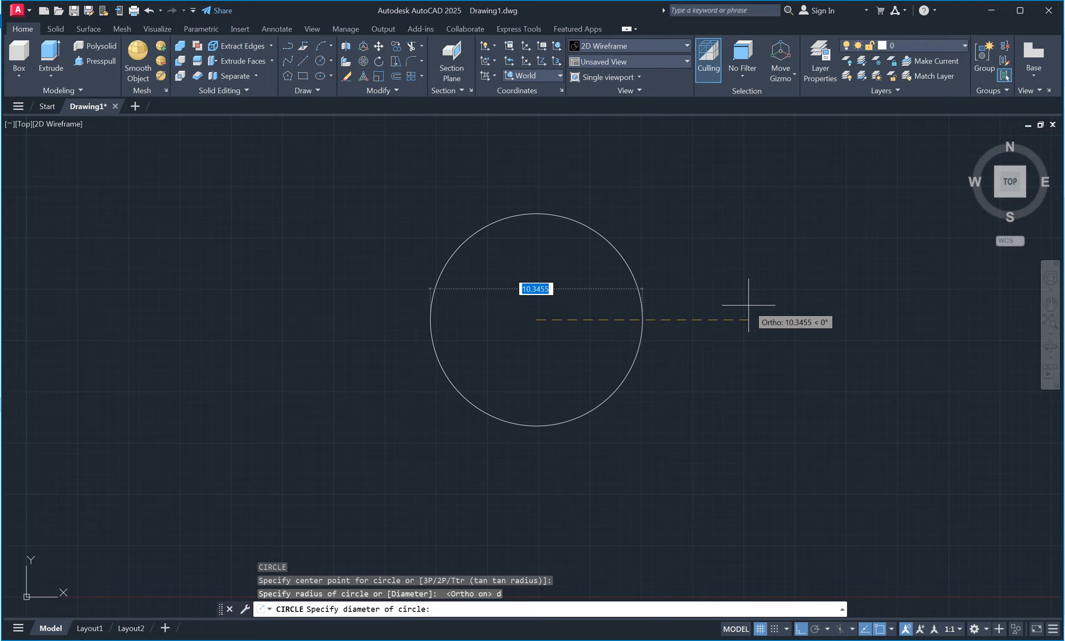
{"action": "type", "text": "23"}
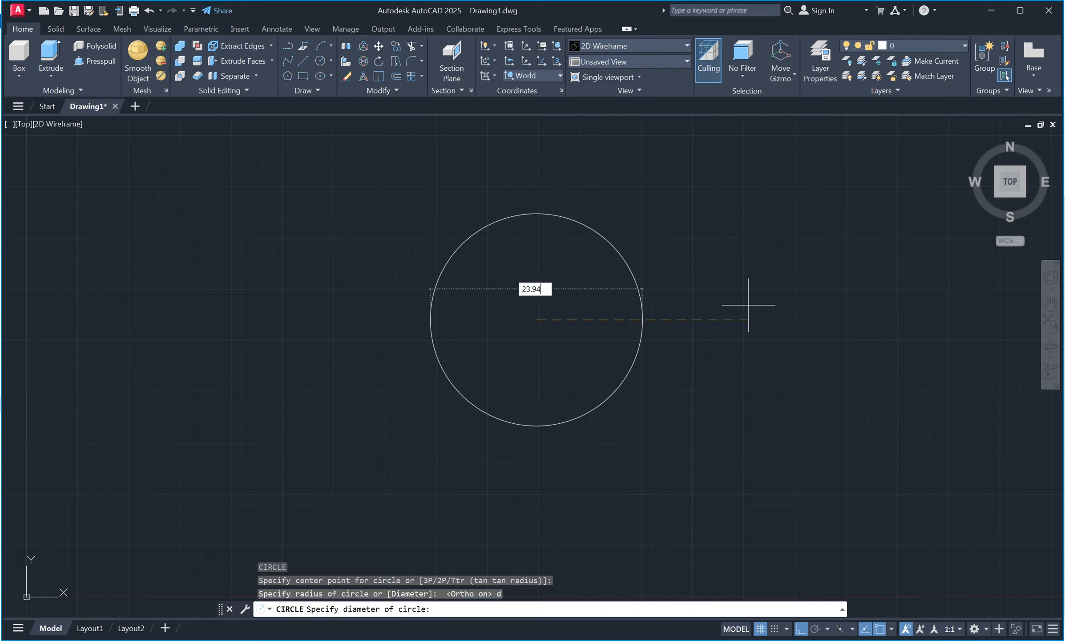
{"action": "type", "text": ".94"}
{"action": "key", "text": "Return"}
{"action": "scroll", "coordinate": [723, 331], "scroll_direction": "down", "scroll_amount": 2}
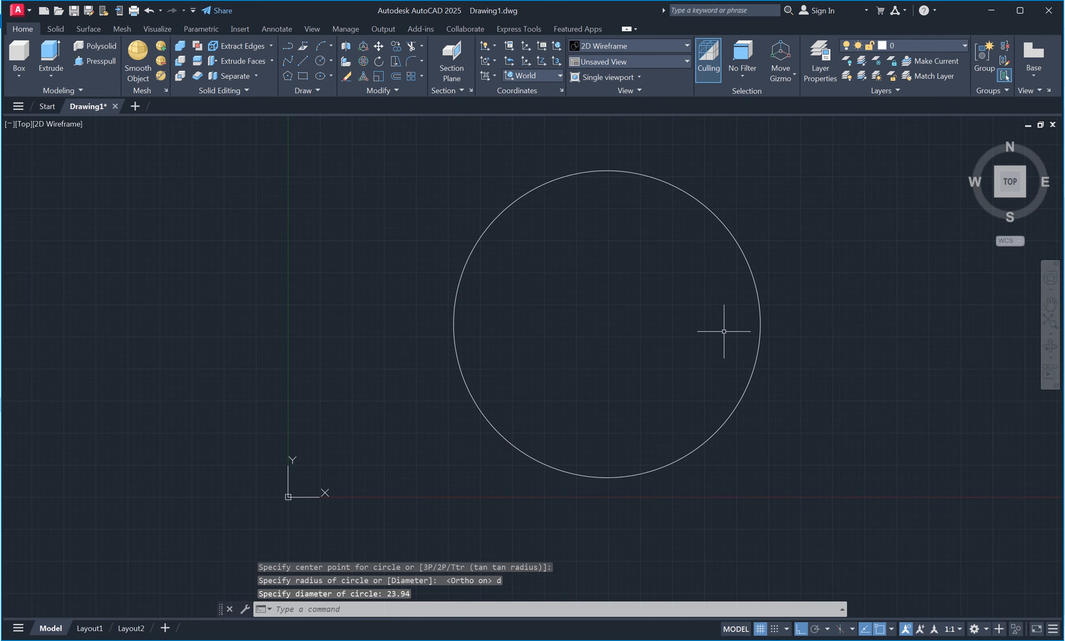
{"action": "middle_click_drag", "start_coordinate": [724, 331], "coordinate": [637, 338]}
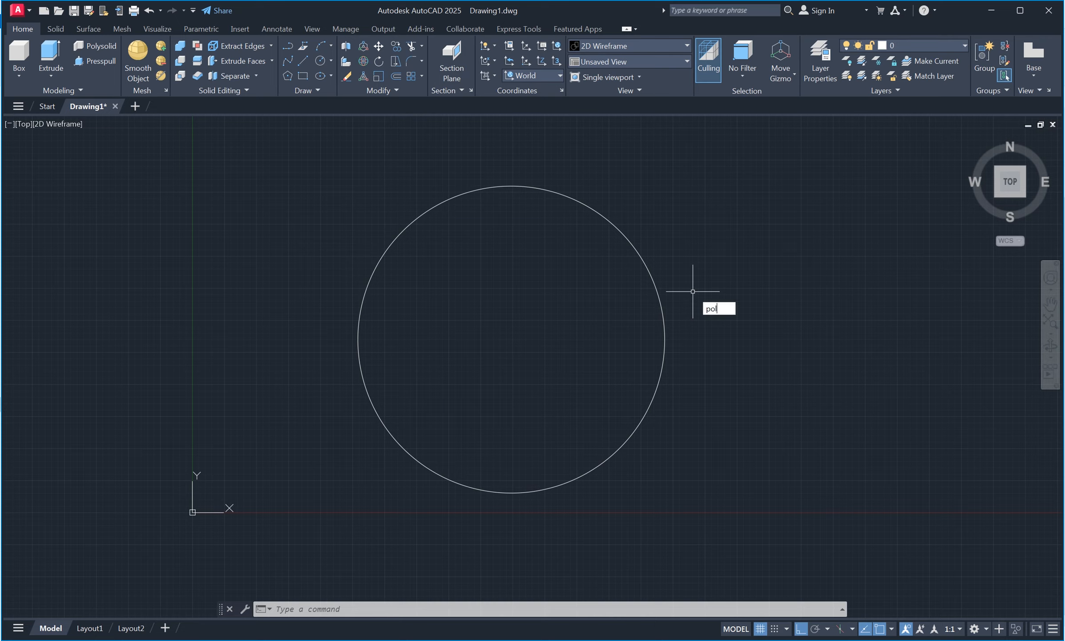
Step: Draw a six-sided polygon centred on the circle and circumscribed about it, sized to the circle's edge
{"action": "left_click", "coordinate": [731, 323]}
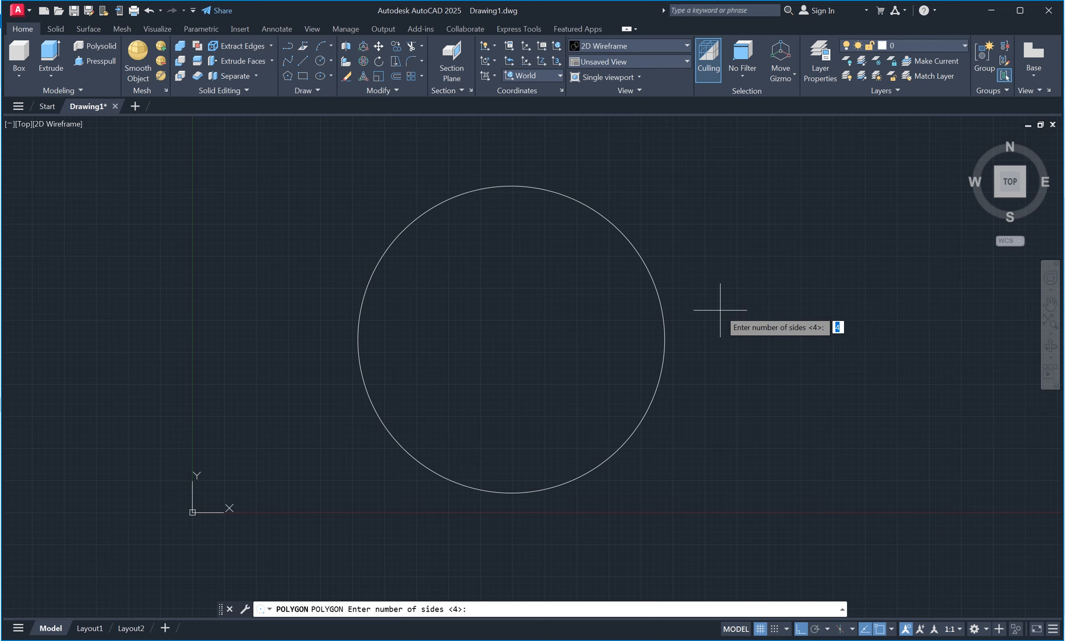
{"action": "key", "text": "Return"}
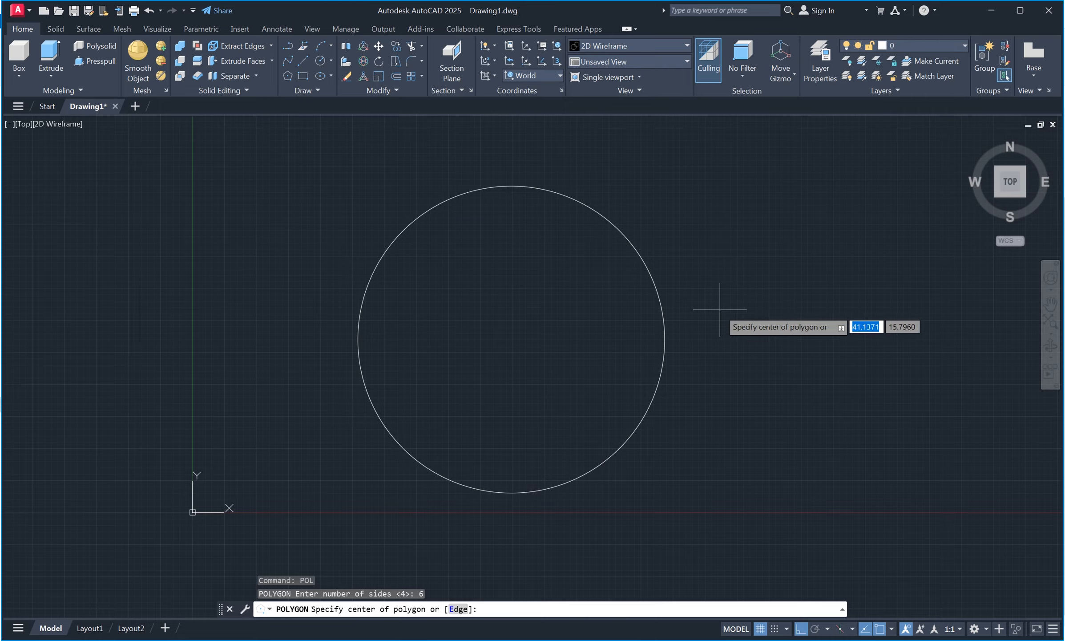
{"action": "left_click", "coordinate": [511, 339]}
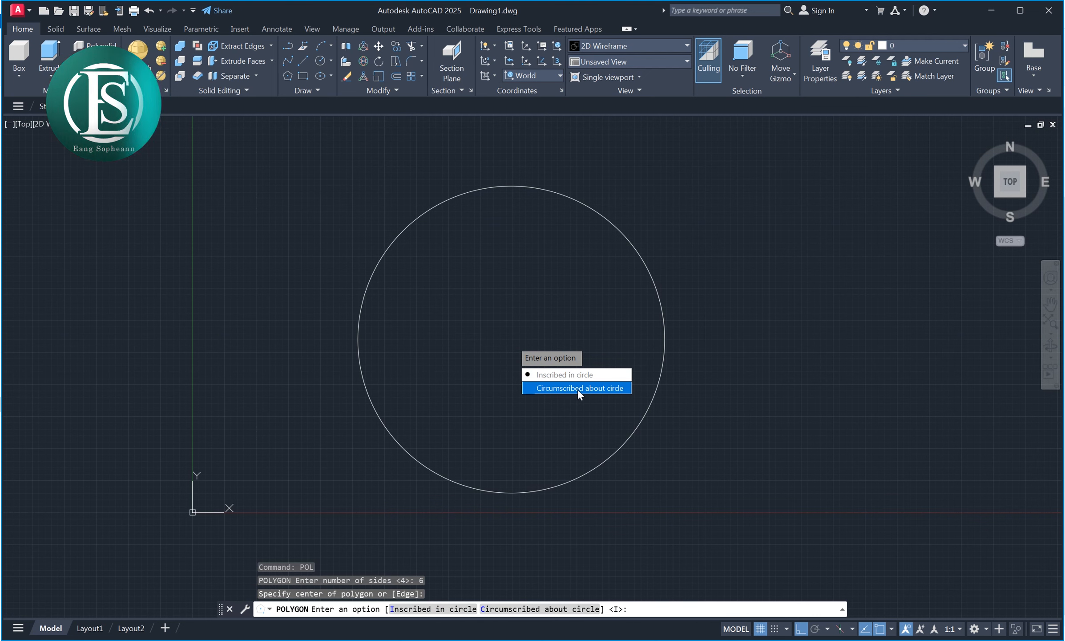
{"action": "left_click", "coordinate": [605, 388]}
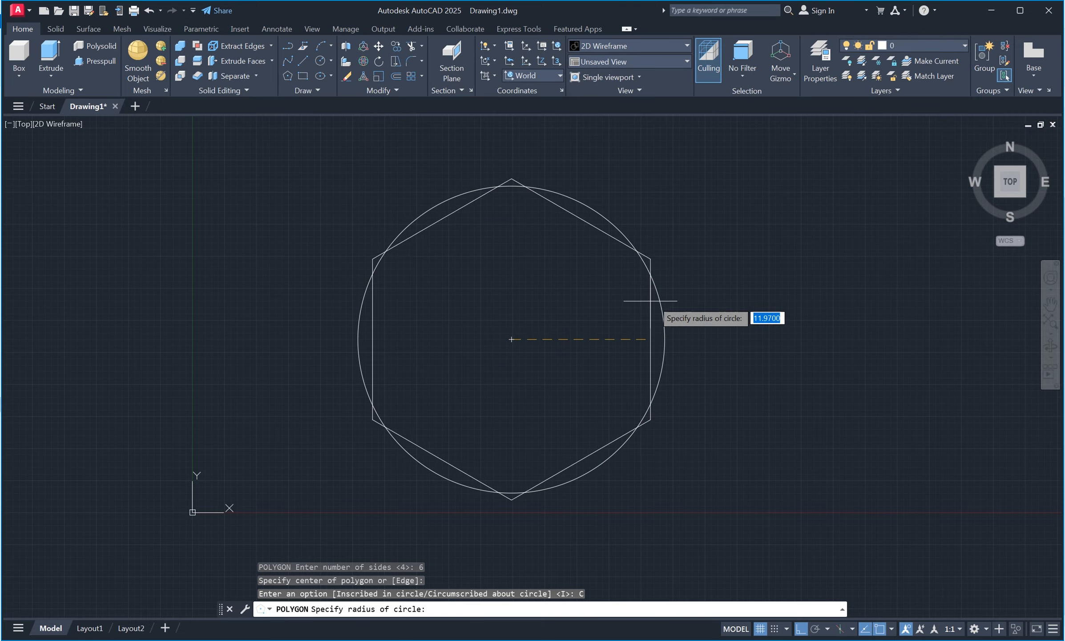
{"action": "left_click", "coordinate": [664, 339]}
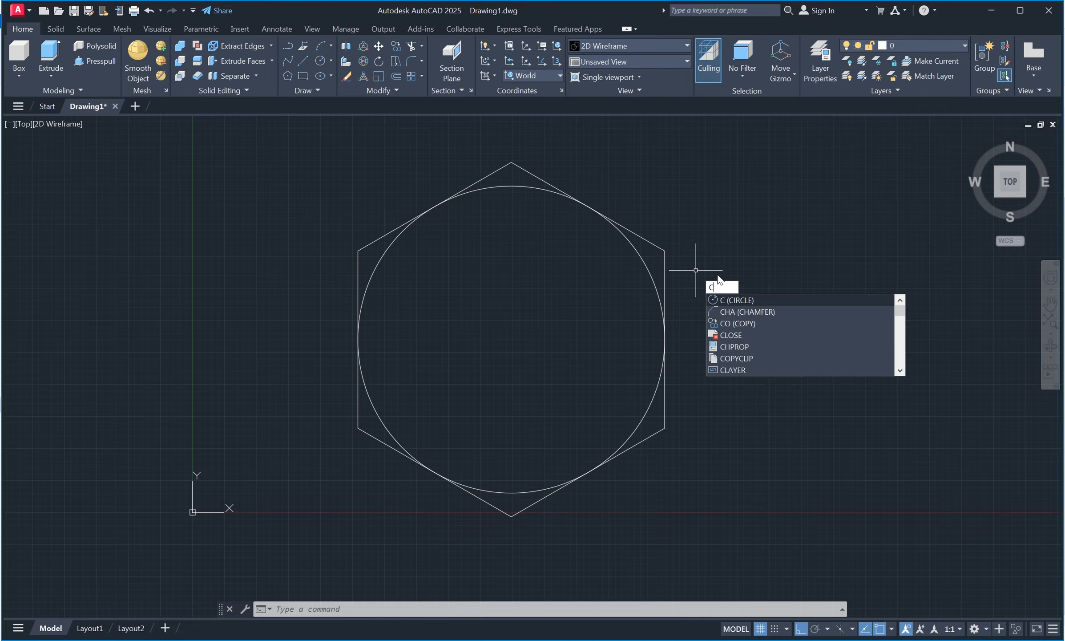
Step: Draw a second concentric circle that passes through the hexagon's upper corner
{"action": "key", "text": "Return"}
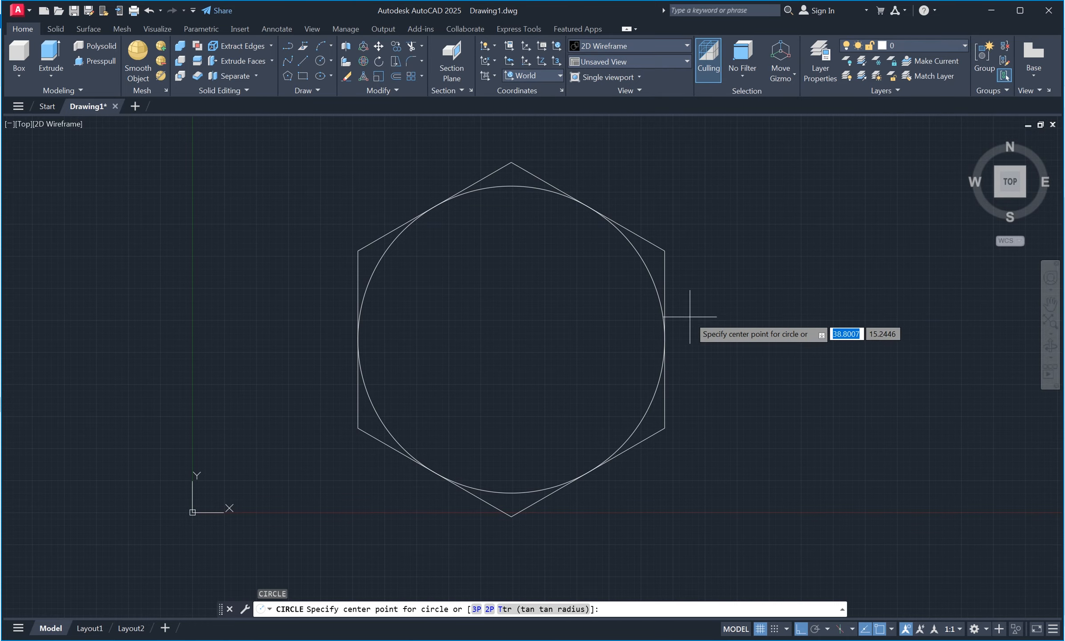
{"action": "left_click", "coordinate": [511, 339]}
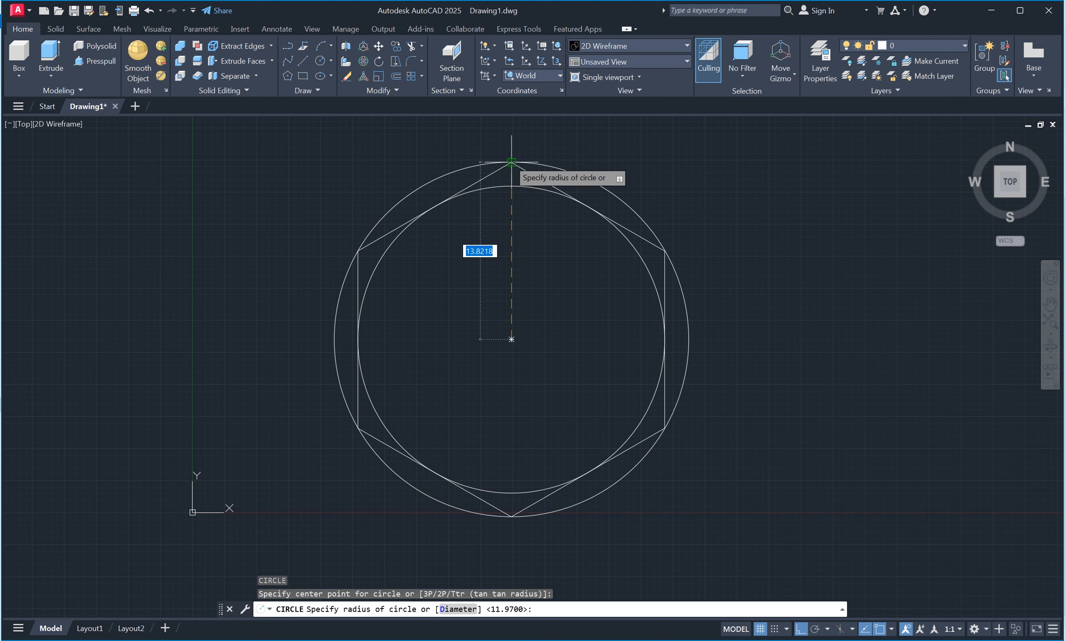
{"action": "left_click", "coordinate": [511, 161]}
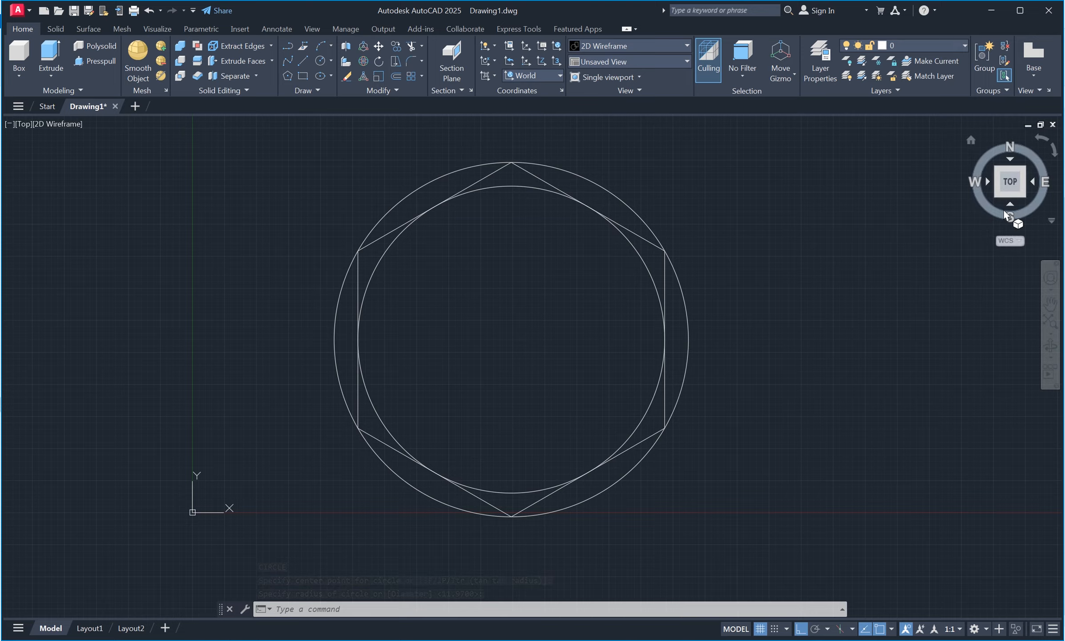
Step: Extrude the hexagon and the outer circle together to a height of 13.40
{"action": "left_click", "coordinate": [1022, 197]}
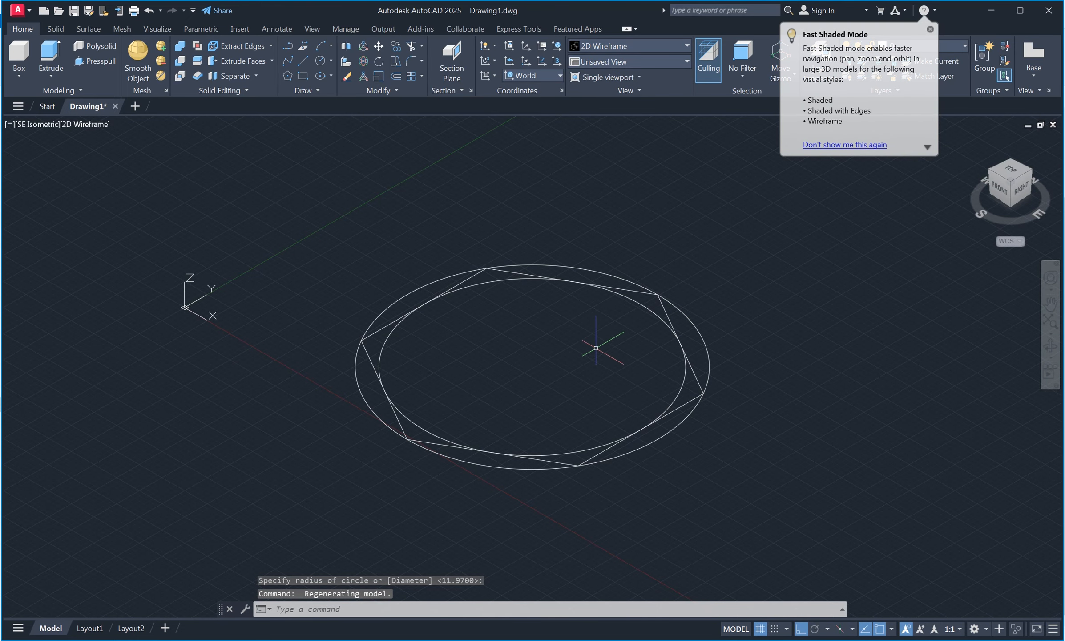
{"action": "scroll", "coordinate": [559, 422], "scroll_direction": "up", "scroll_amount": 2}
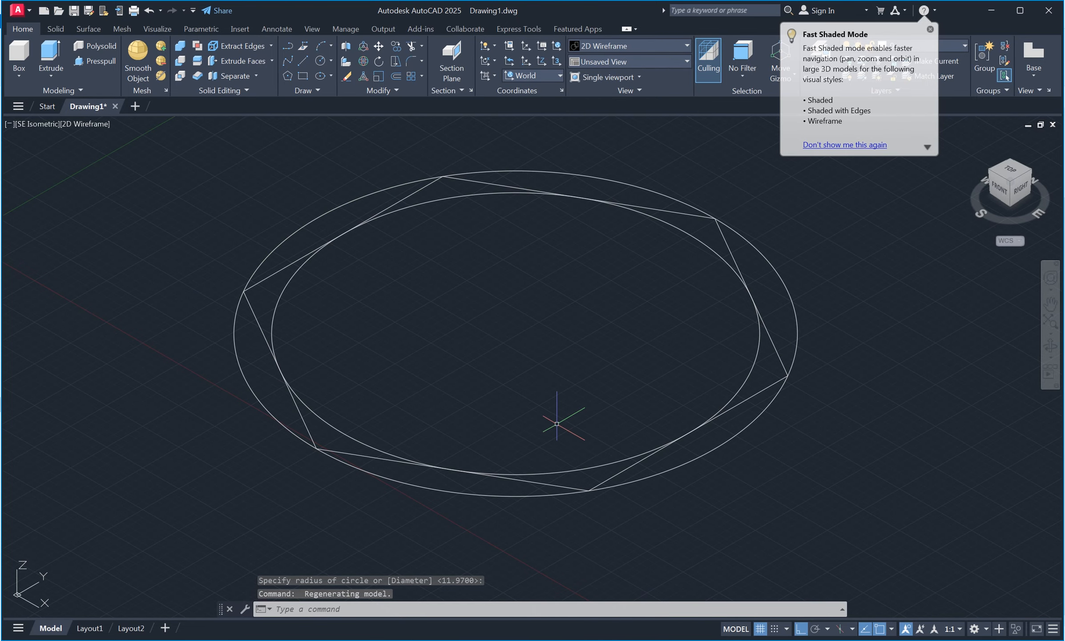
{"action": "scroll", "coordinate": [569, 391], "scroll_direction": "down", "scroll_amount": 2}
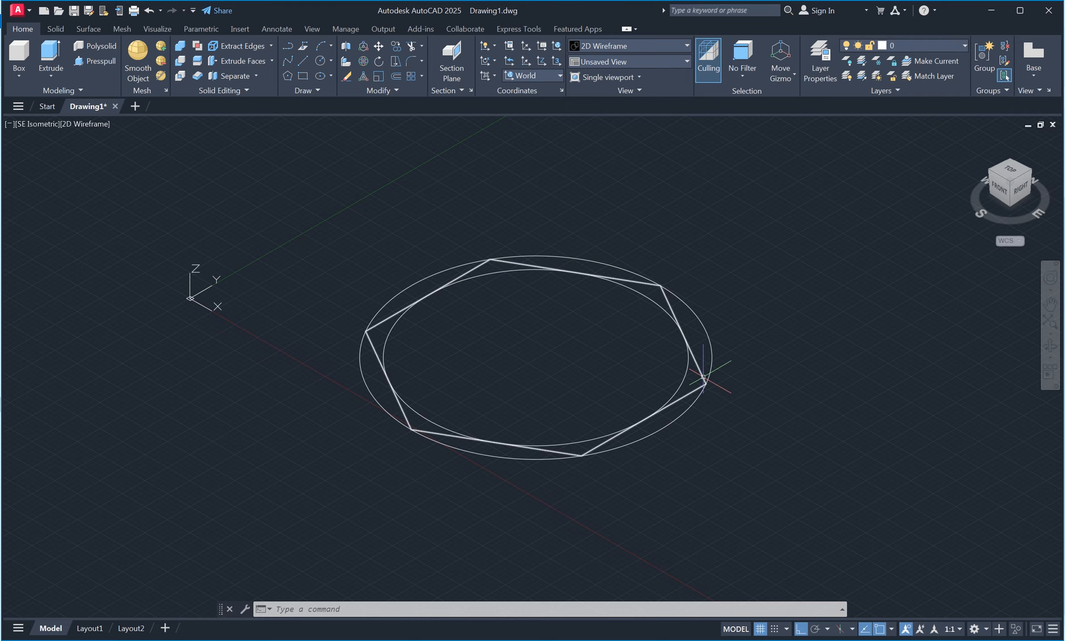
{"action": "type", "text": "ext"}
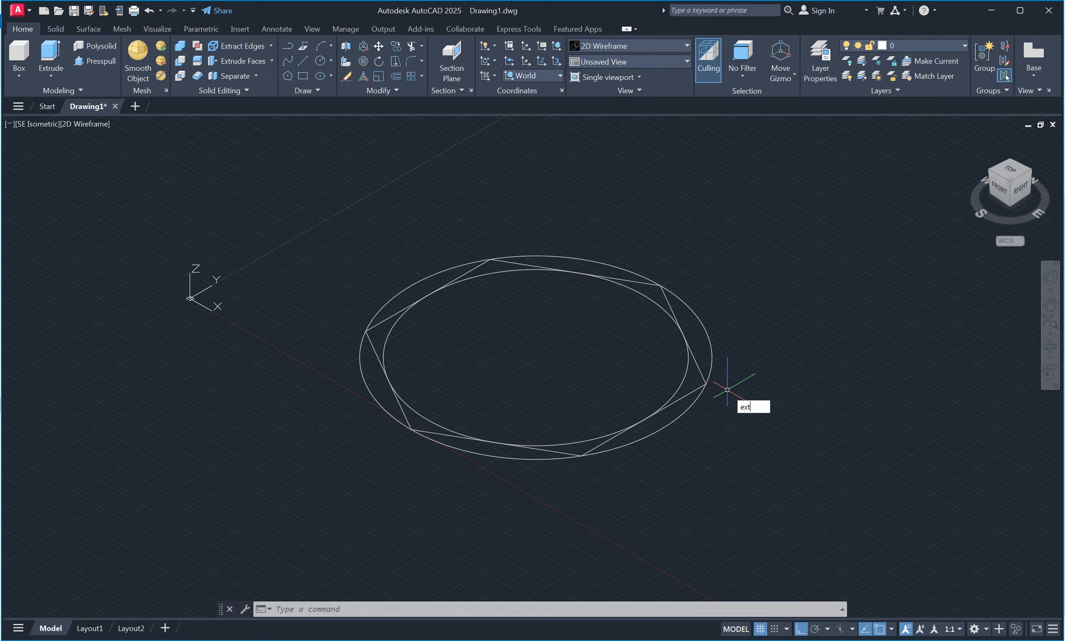
{"action": "key", "text": "Return"}
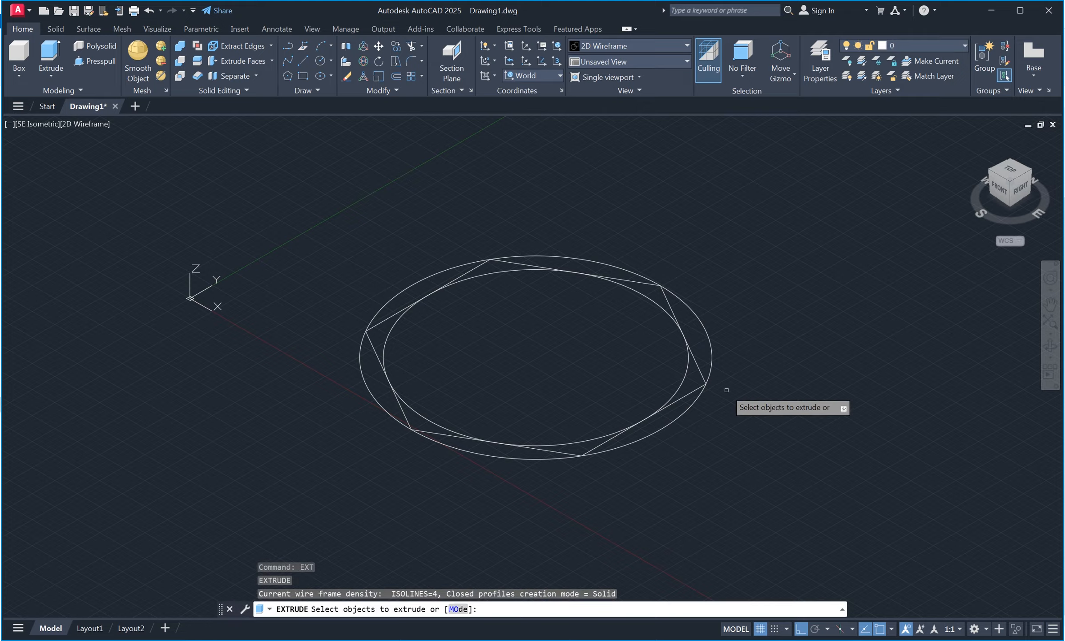
{"action": "left_click", "coordinate": [720, 368]}
{"action": "left_click", "coordinate": [698, 388]}
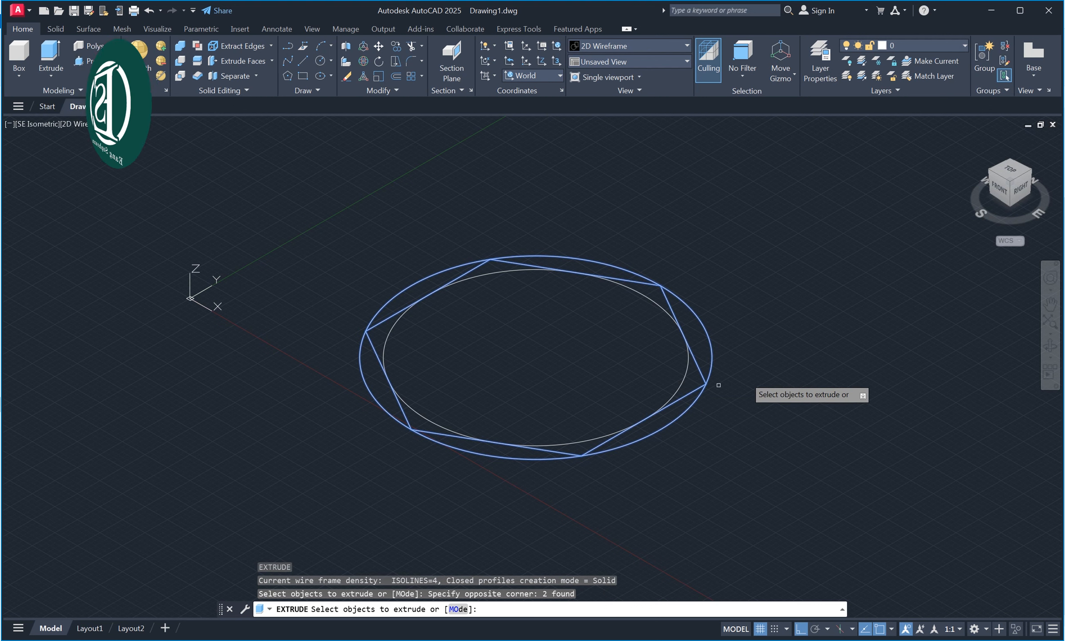
{"action": "key", "text": "Return"}
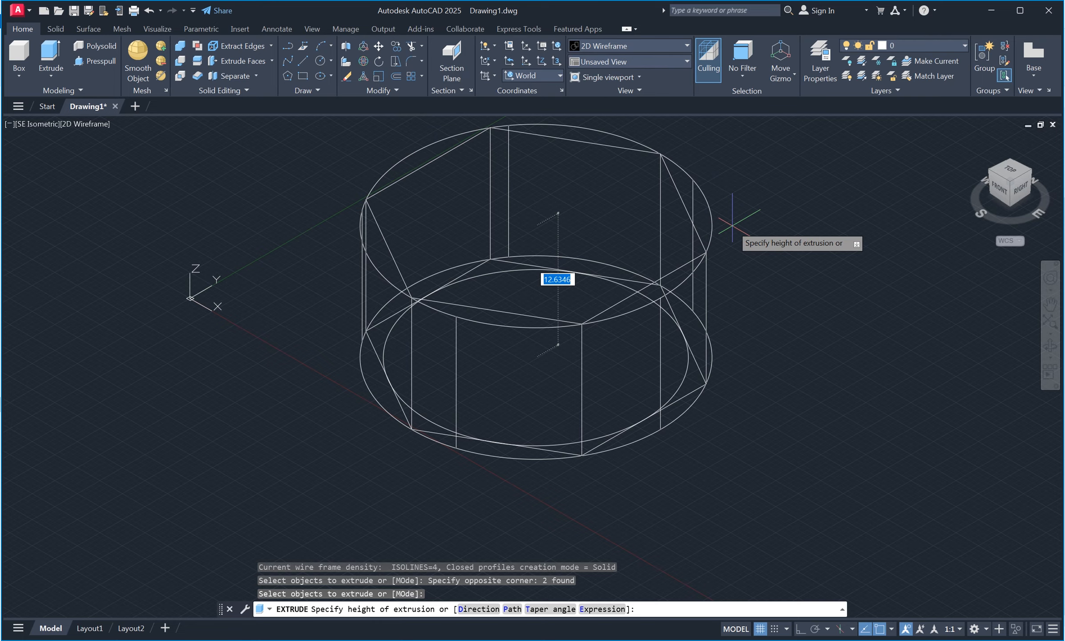
{"action": "type", "text": "13.40"}
{"action": "key", "text": "Return"}
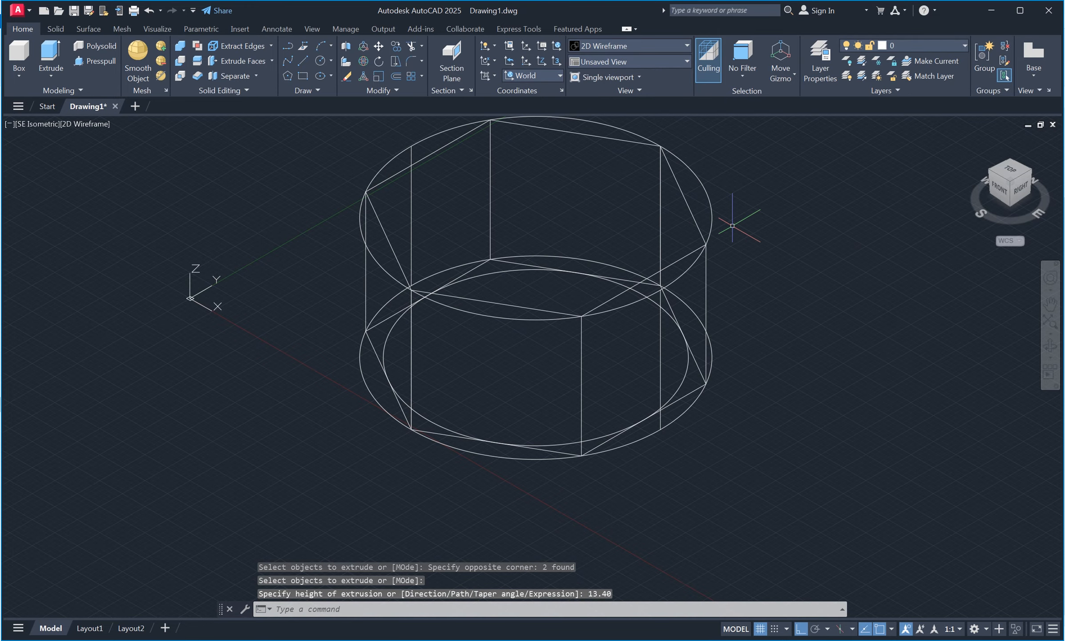
Step: Display the extruded solids in the Shaded visual style
{"action": "middle_click_drag", "start_coordinate": [731, 229], "coordinate": [738, 253]}
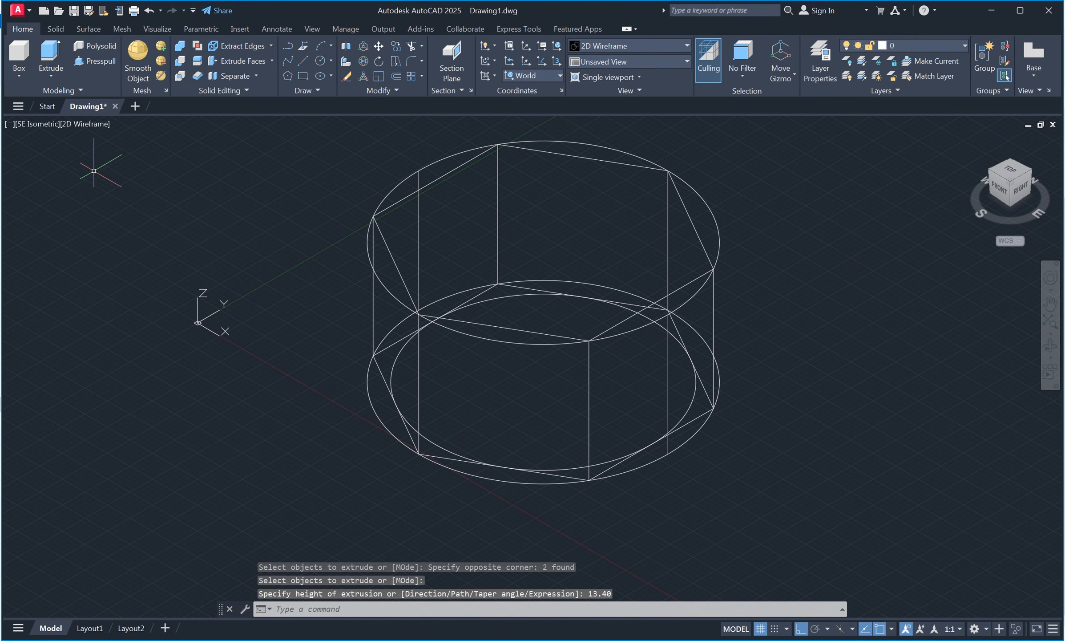
{"action": "left_click", "coordinate": [90, 124]}
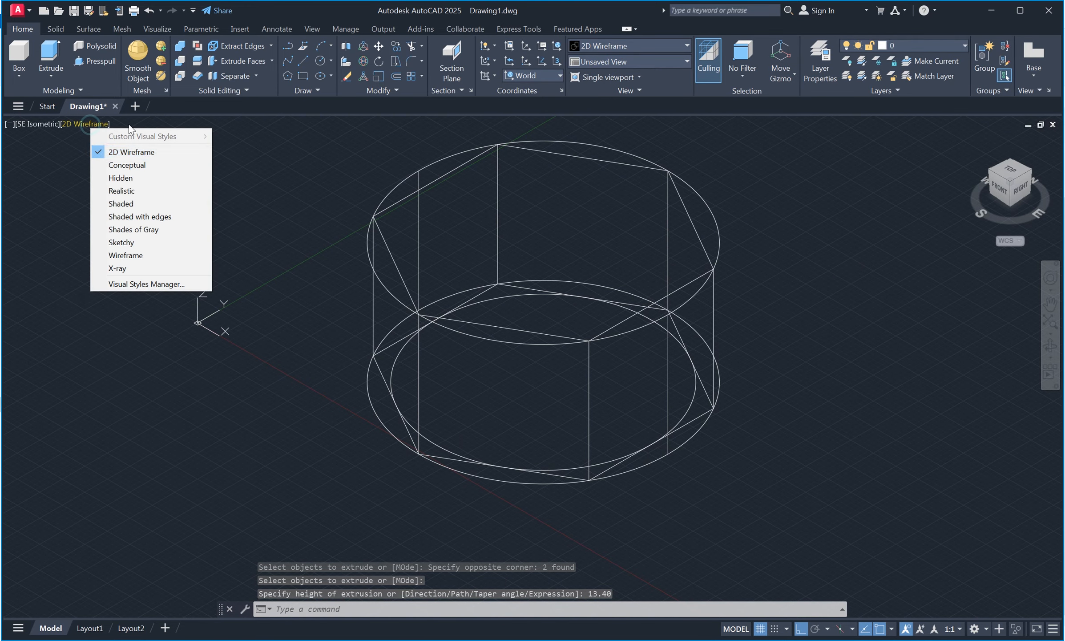
{"action": "left_click", "coordinate": [153, 203]}
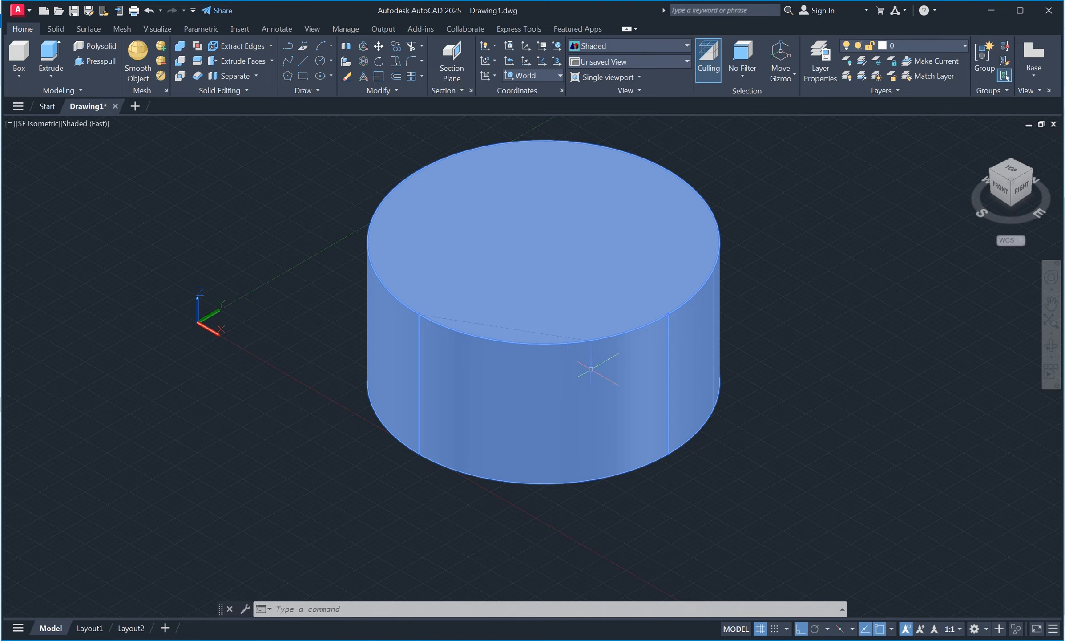
Step: Chamfer the cylinder's top circular edge with a base surface distance of 1.2 and an other surface distance of 1.85
{"action": "type", "text": "CHA"}
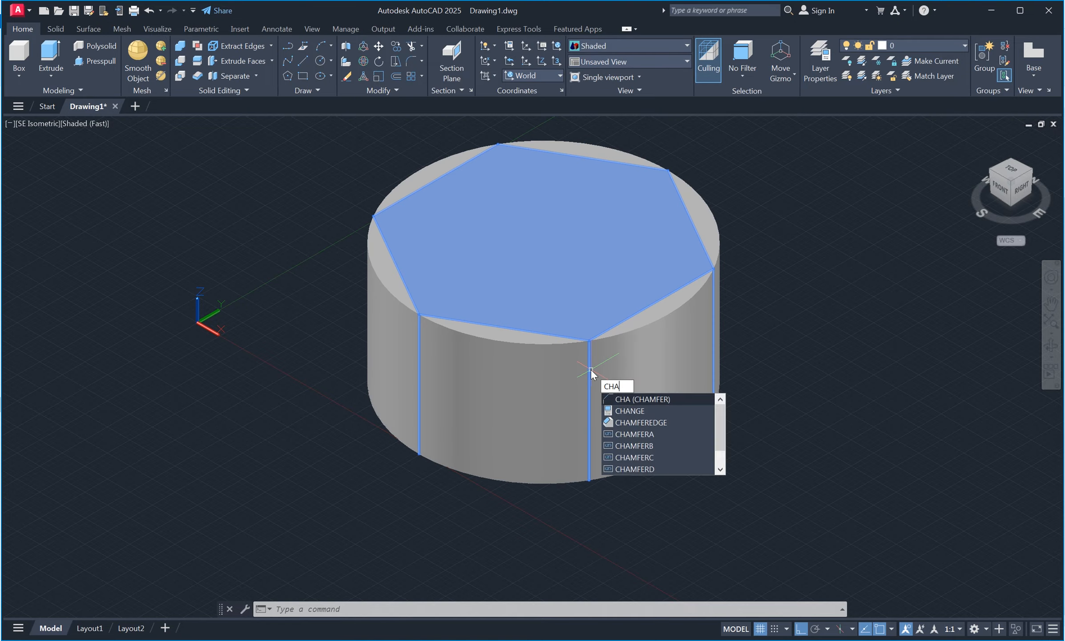
{"action": "key", "text": "Return"}
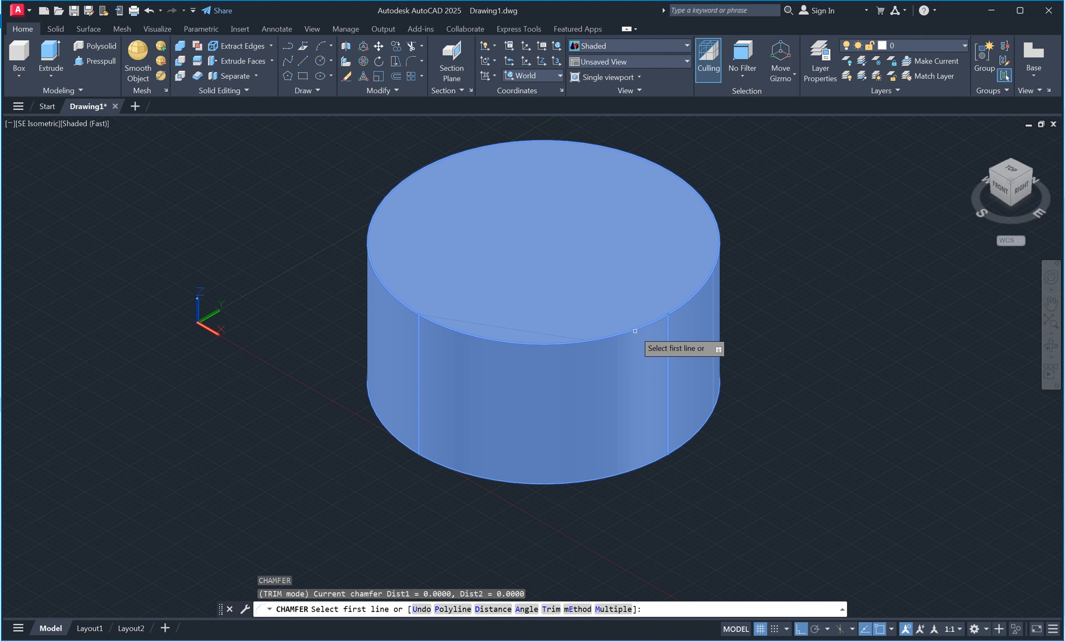
{"action": "left_click", "coordinate": [635, 330]}
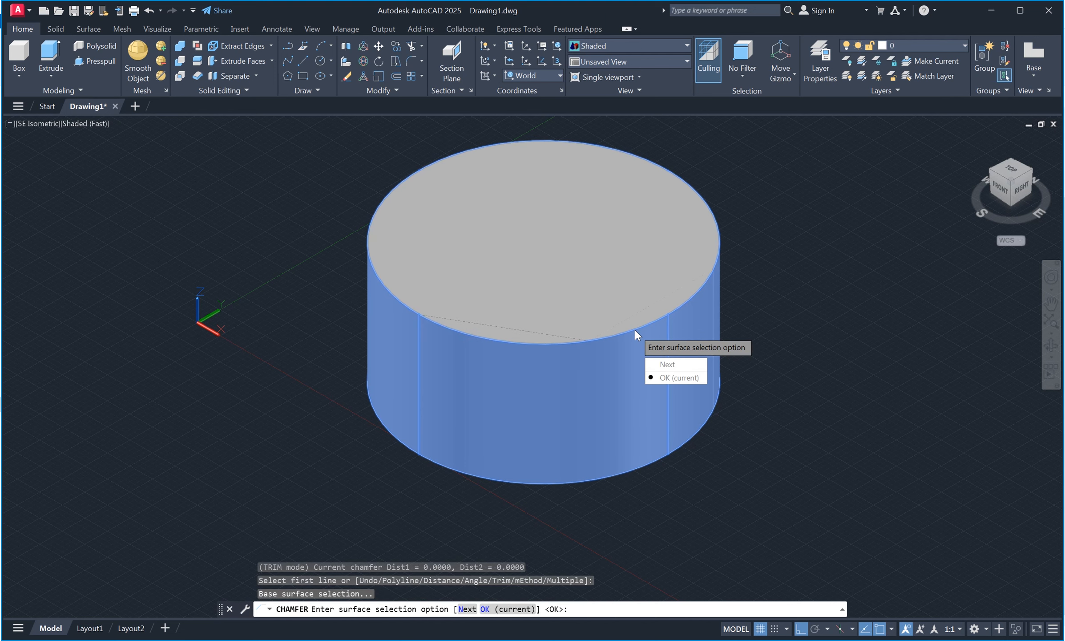
{"action": "key", "text": "Down"}
{"action": "key", "text": "Return"}
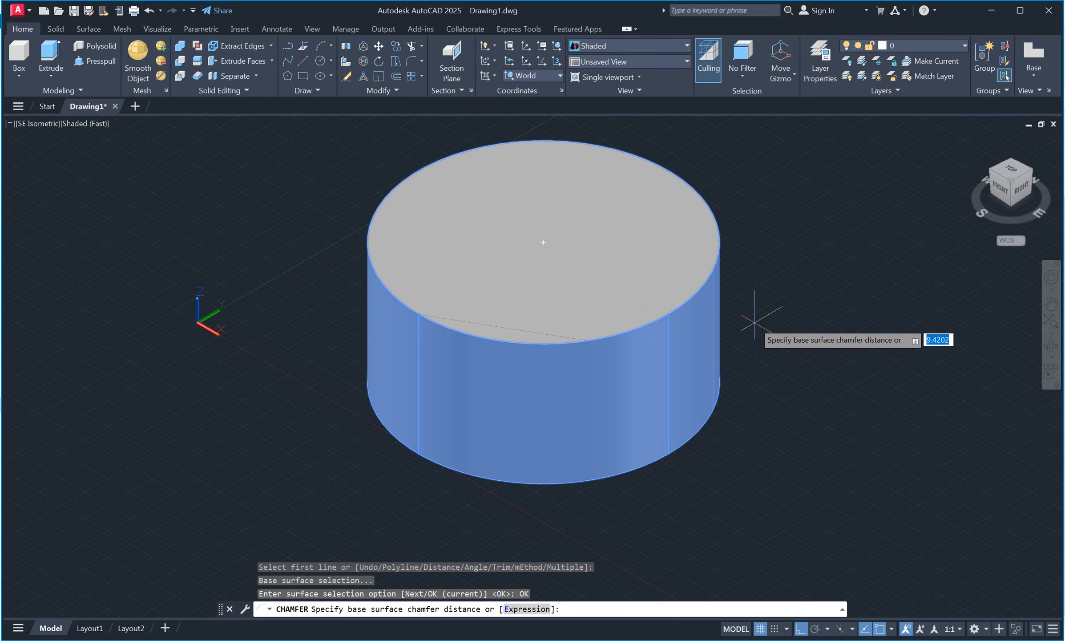
{"action": "type", "text": "1."}
{"action": "key", "text": "Return"}
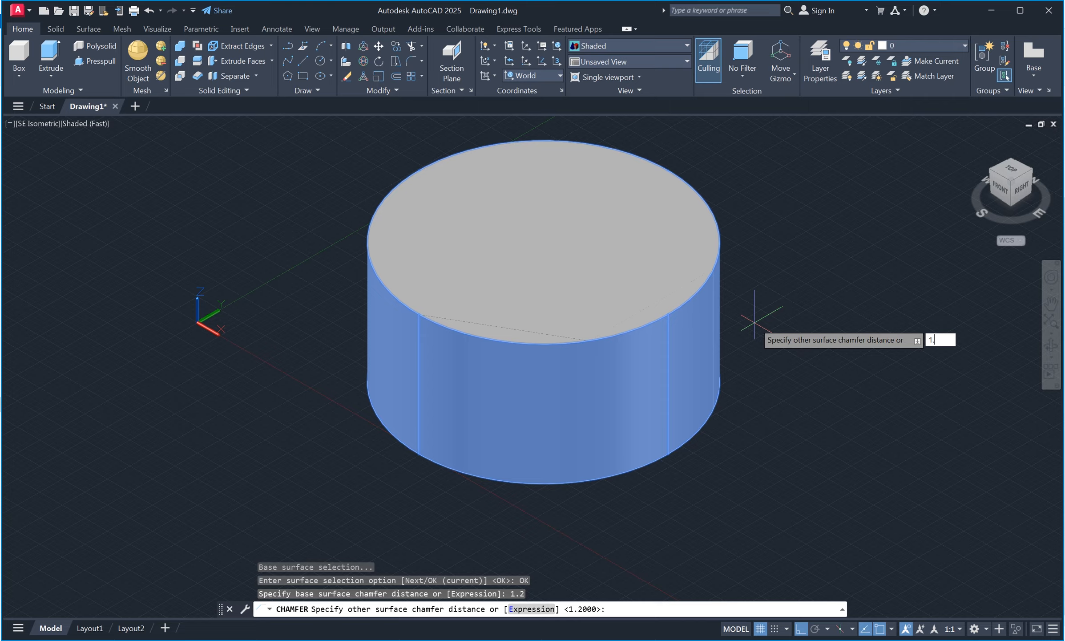
{"action": "key", "text": "Return"}
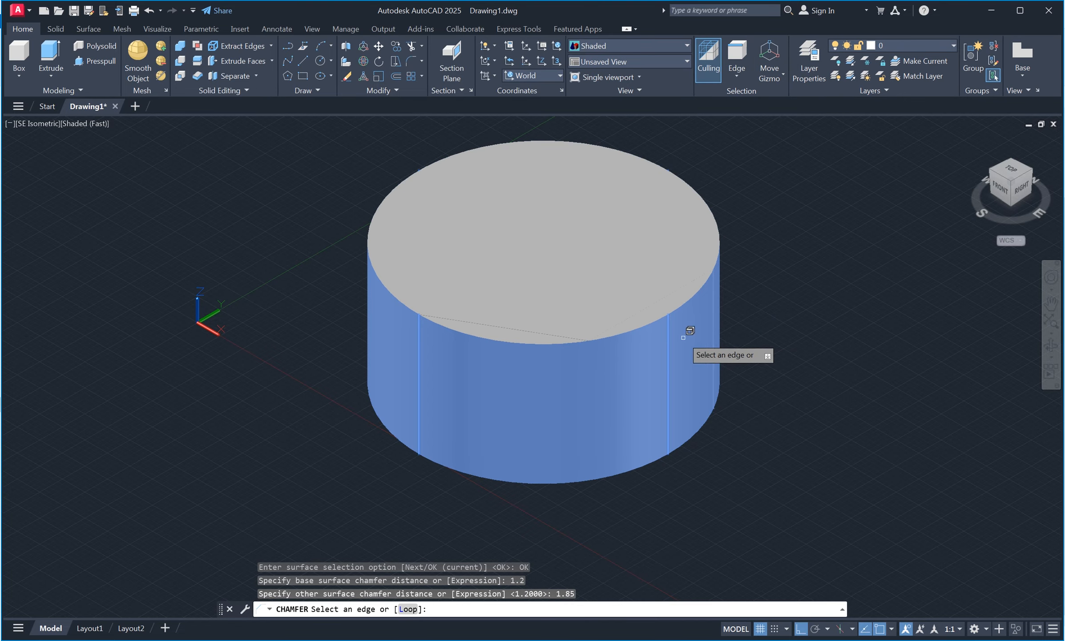
{"action": "left_click", "coordinate": [659, 319]}
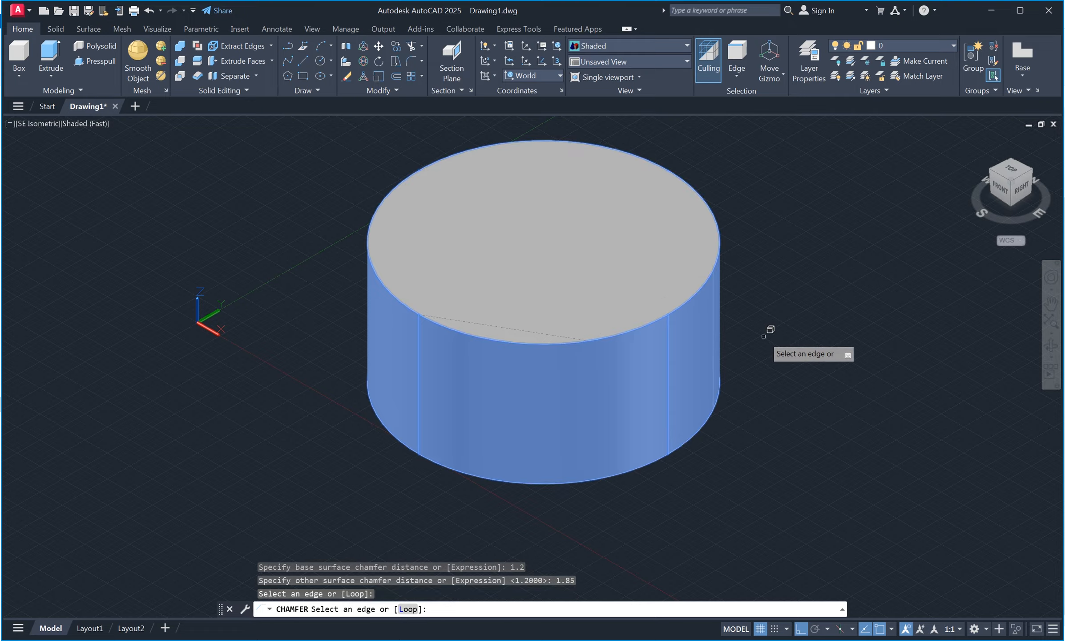
{"action": "key", "text": "Return"}
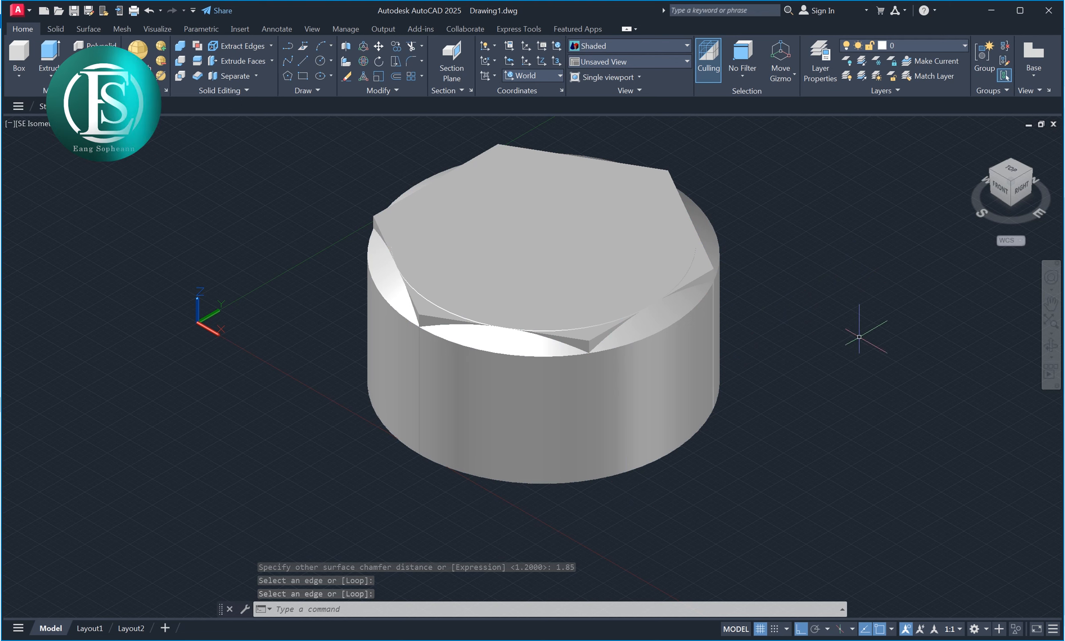
Step: Turn off the grid and chamfer the cylinder's bottom circular edge with base surface distance 1.2 and other surface distance 1.85
{"action": "left_click_drag", "start_coordinate": [1010, 215], "coordinate": [849, 393]}
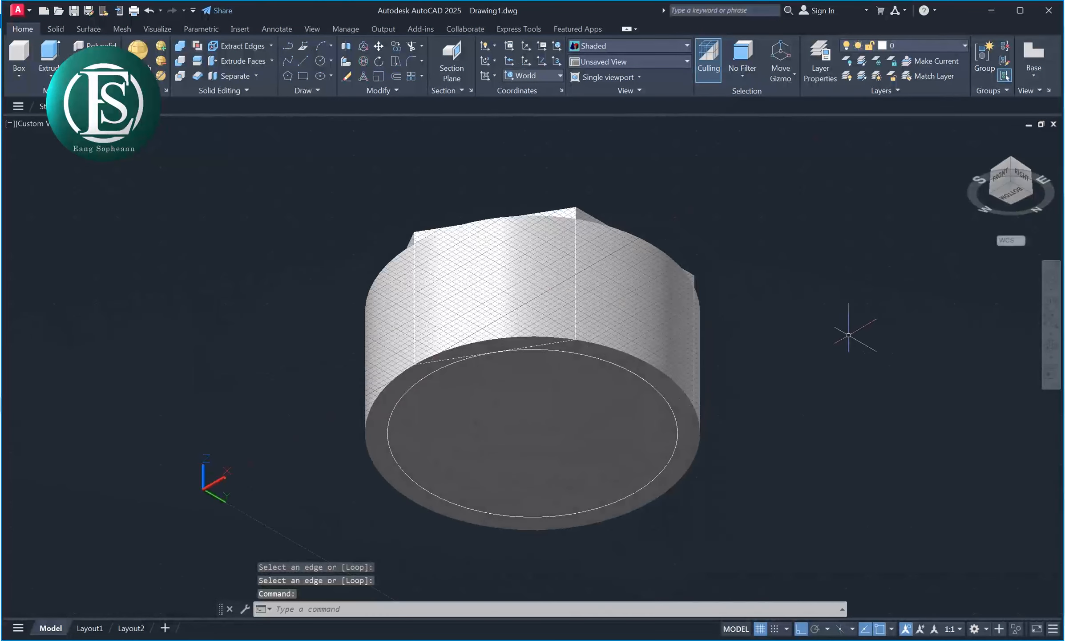
{"action": "left_click", "coordinate": [761, 628]}
{"action": "type", "text": "CHA"}
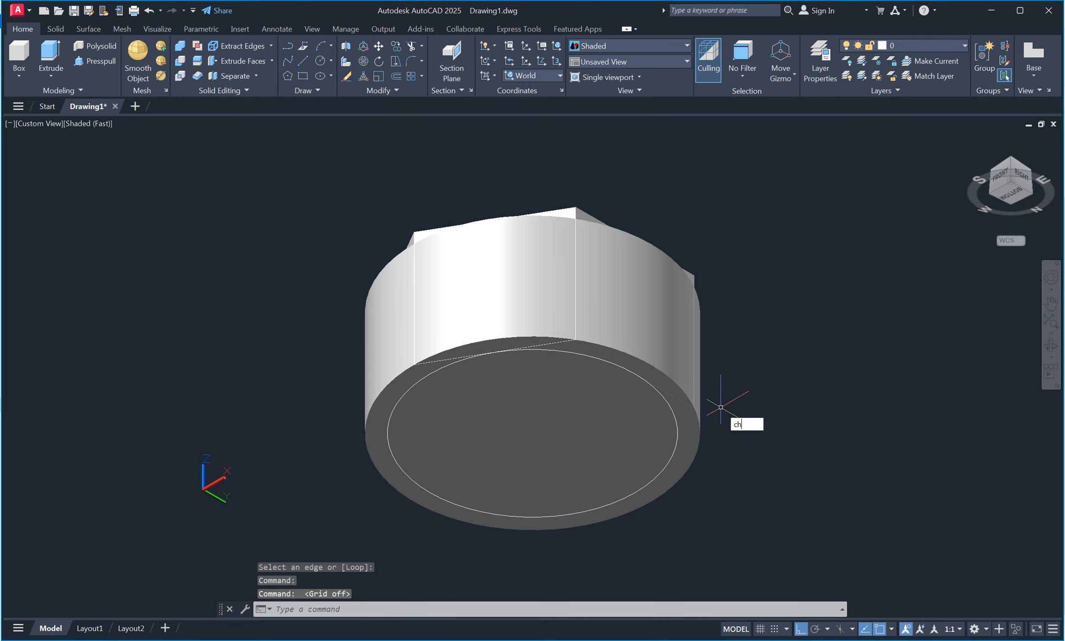
{"action": "key", "text": "Return"}
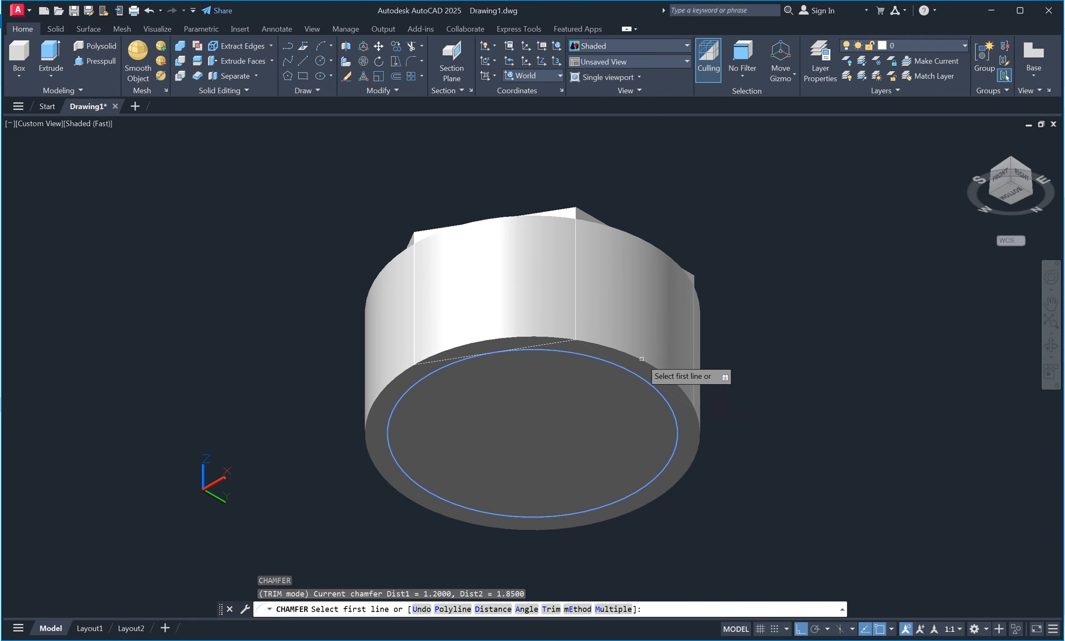
{"action": "left_click", "coordinate": [641, 358]}
{"action": "left_click", "coordinate": [695, 407]}
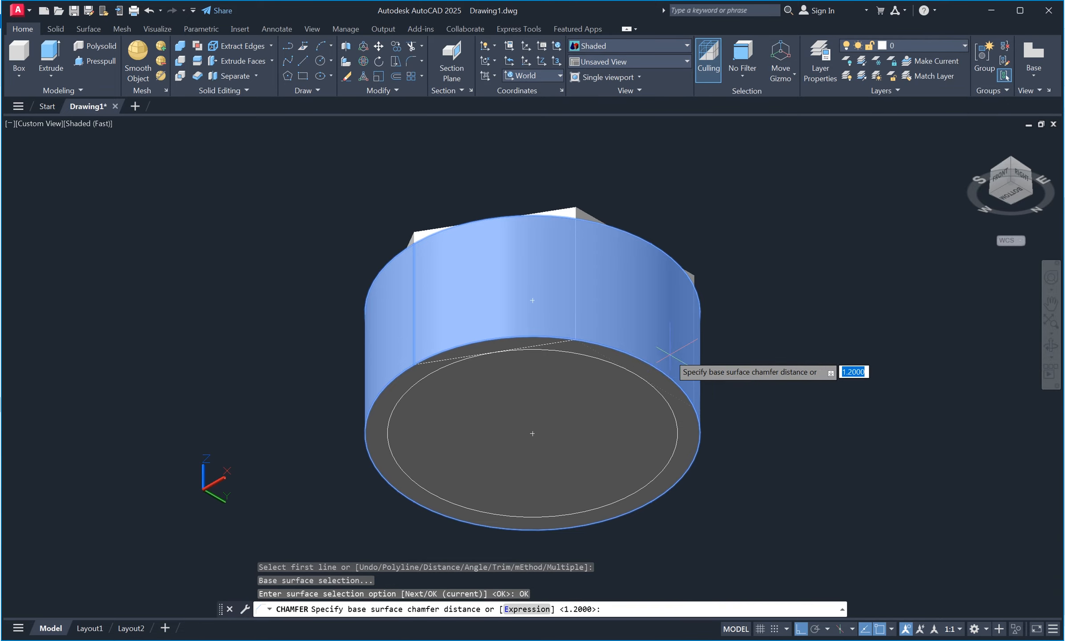
{"action": "key", "text": "Return"}
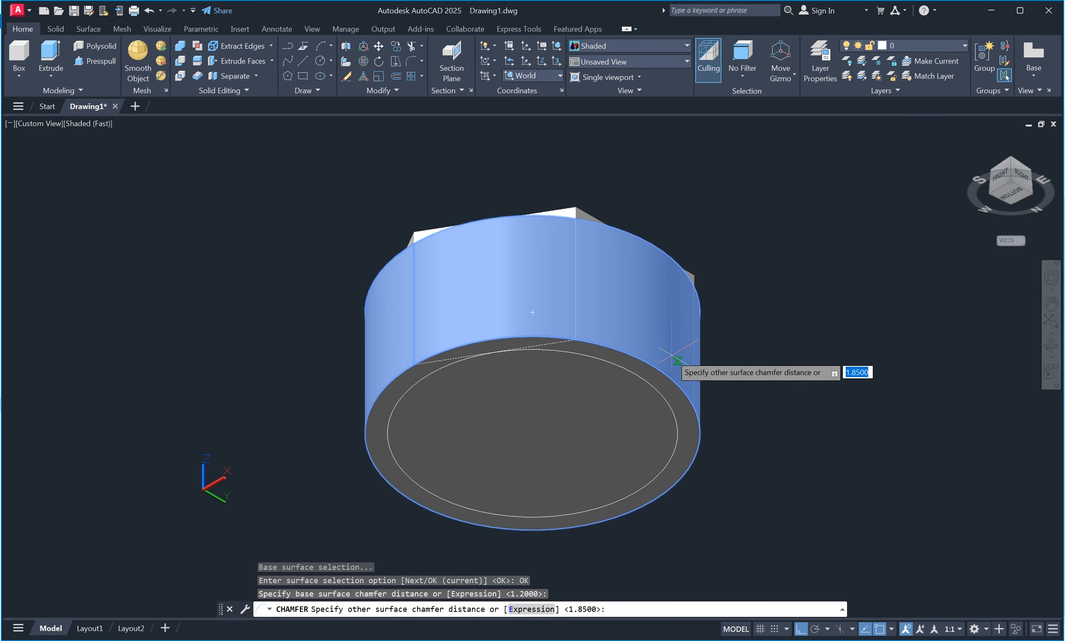
{"action": "key", "text": "Return"}
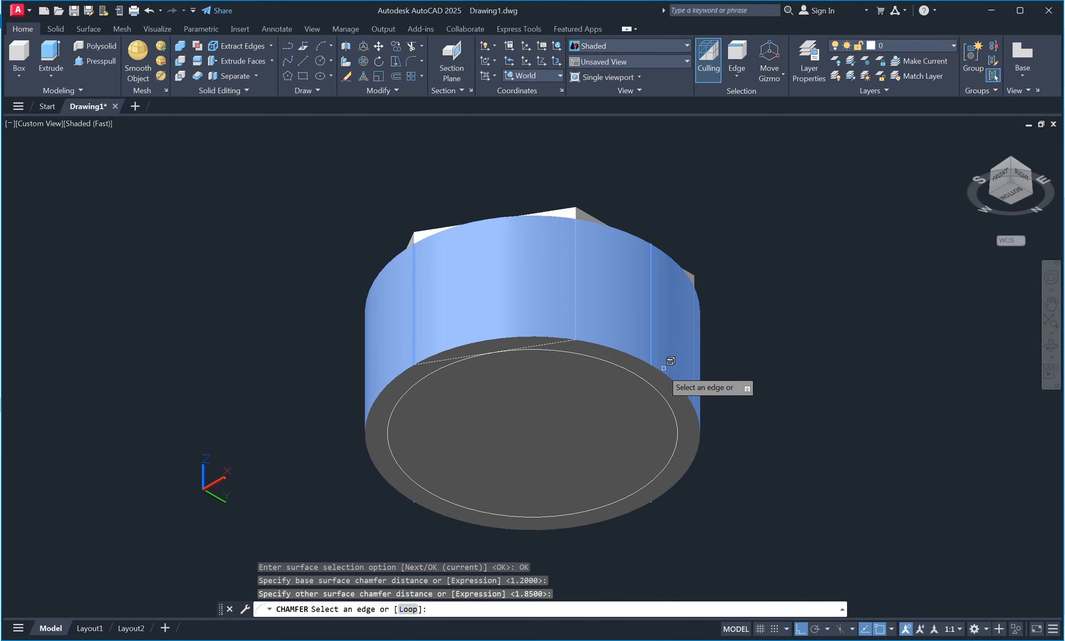
{"action": "left_click", "coordinate": [664, 367]}
{"action": "key", "text": "Return"}
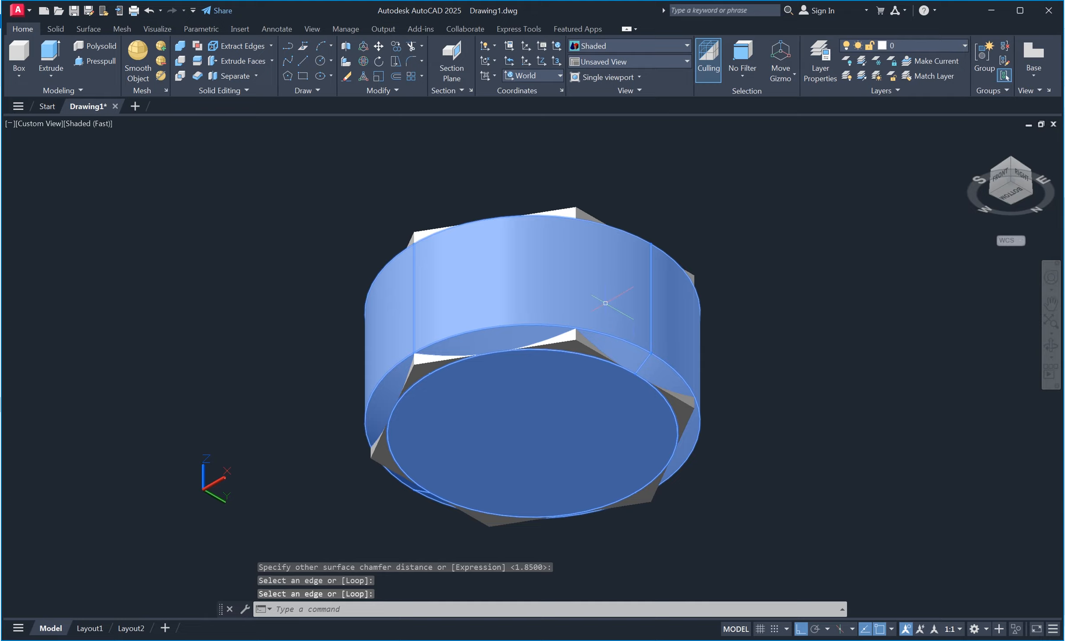
{"action": "key", "text": "Return"}
Step: Intersect the hexagonal solid with the chamfered cylinder to form the nut body
{"action": "left_click", "coordinate": [1012, 163]}
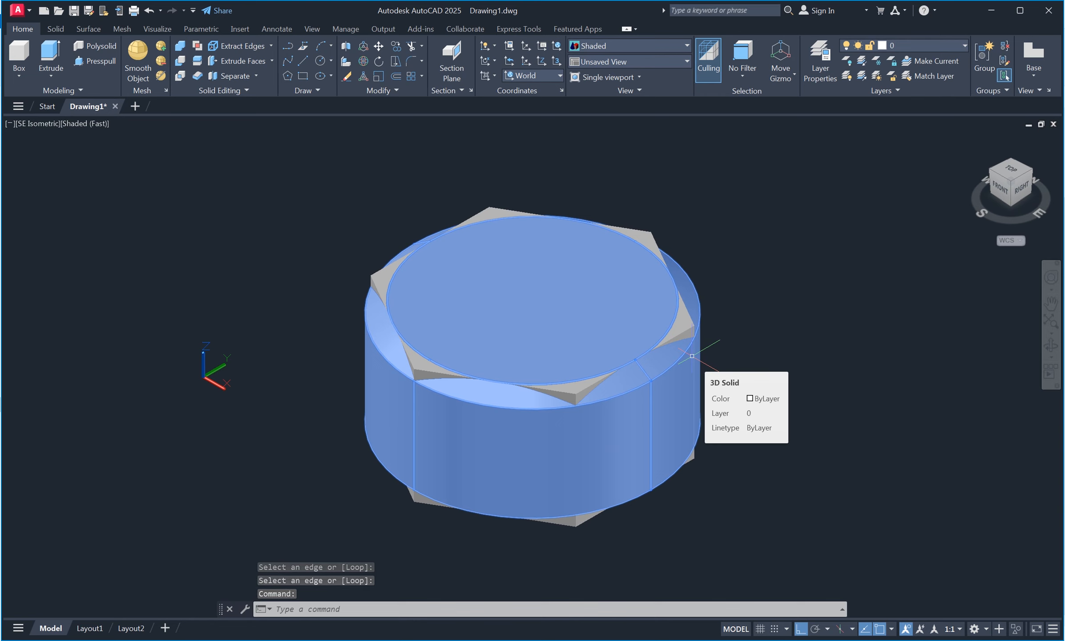
{"action": "type", "text": "IN"}
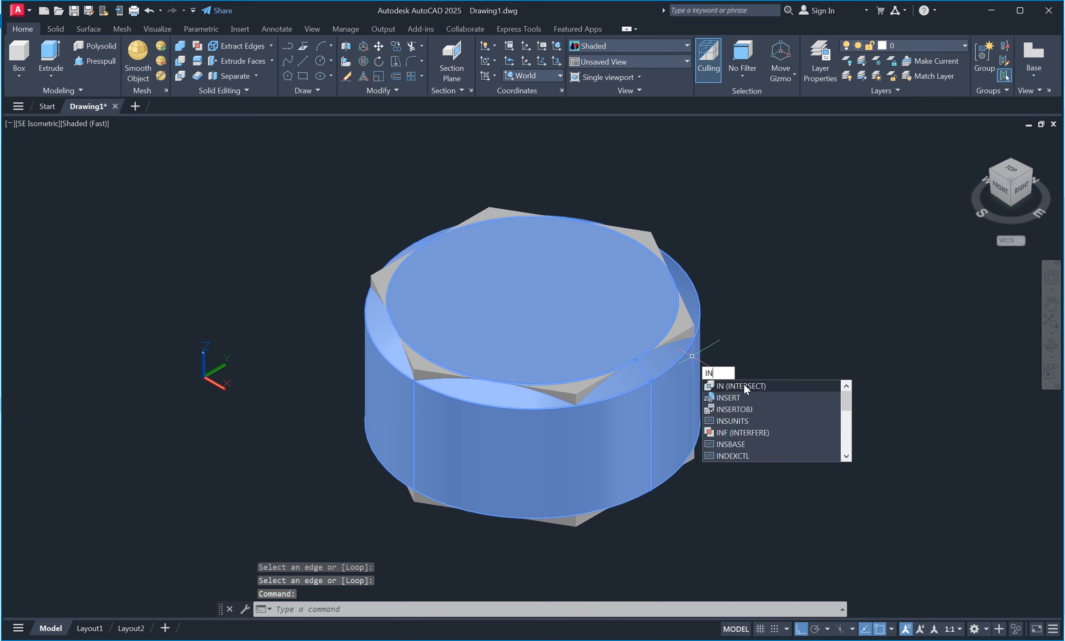
{"action": "left_click", "coordinate": [743, 385]}
{"action": "left_click", "coordinate": [690, 334]}
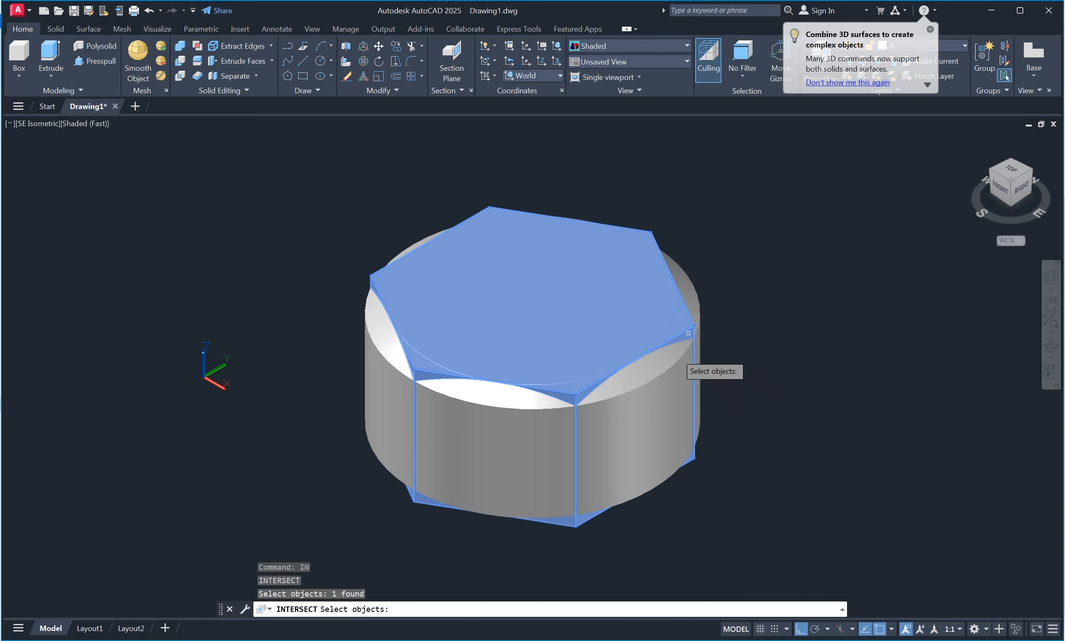
{"action": "left_click", "coordinate": [691, 331]}
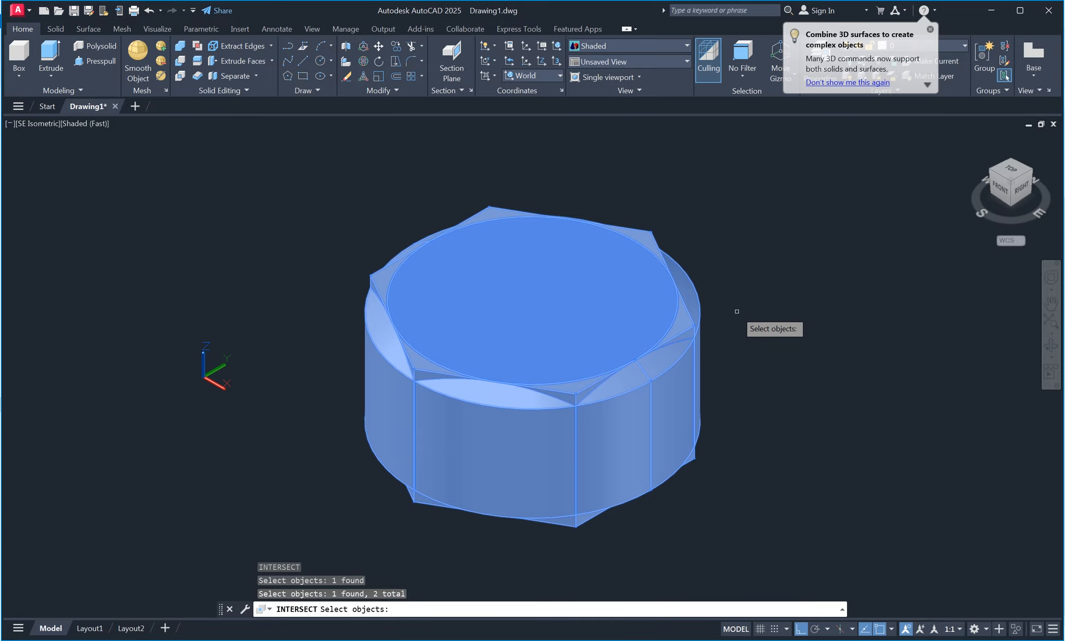
{"action": "key", "text": "Return"}
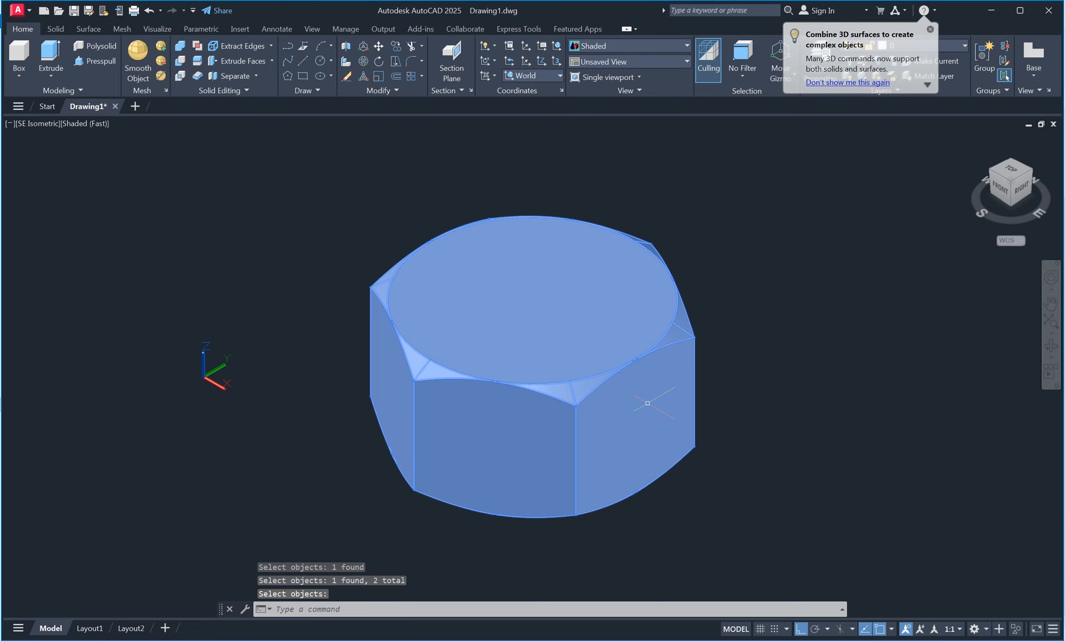
Step: Draw a circle with a diameter of 16.9 centered on the nut's circular bottom face
{"action": "left_click", "coordinate": [1052, 343]}
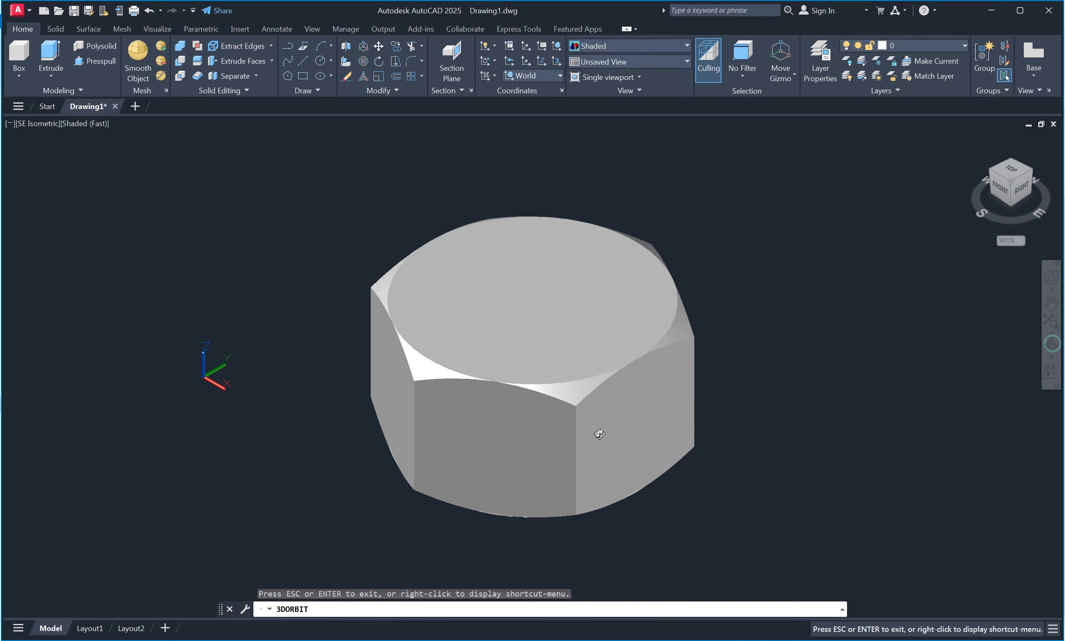
{"action": "mouse_move", "coordinate": [599, 434]}
{"action": "left_mouse_down"}
{"action": "mouse_move", "coordinate": [592, 336]}
{"action": "mouse_move", "coordinate": [770, 338]}
{"action": "mouse_move", "coordinate": [566, 386]}
{"action": "mouse_move", "coordinate": [498, 457]}
{"action": "mouse_move", "coordinate": [530, 417]}
{"action": "mouse_move", "coordinate": [602, 419]}
{"action": "left_mouse_up"}
{"action": "left_click_drag", "start_coordinate": [540, 459], "coordinate": [503, 397]}
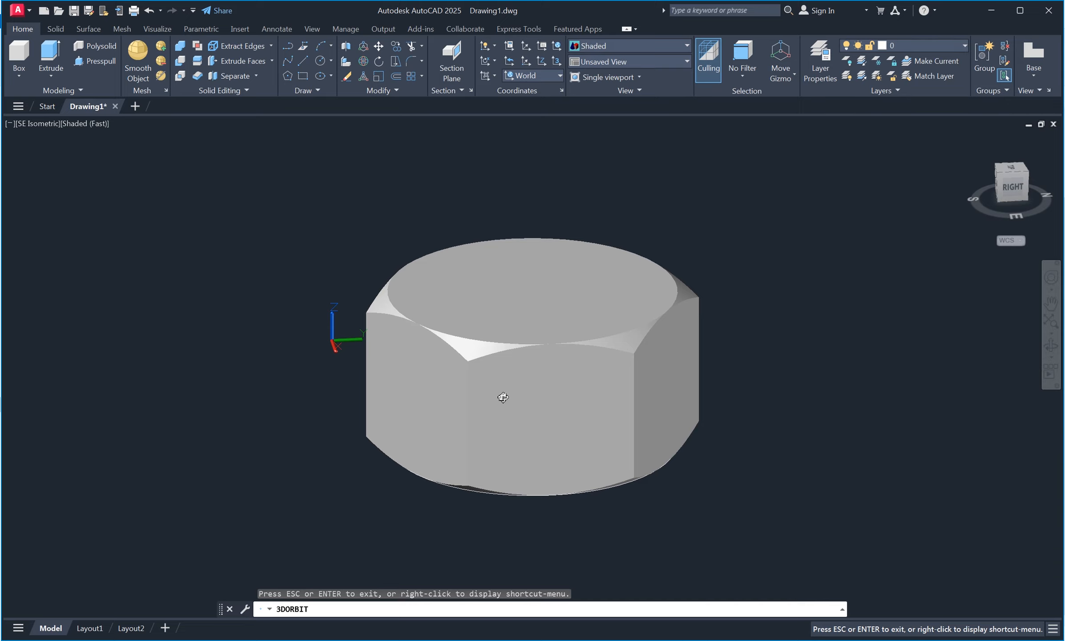
{"action": "left_click_drag", "start_coordinate": [503, 397], "coordinate": [537, 393]}
{"action": "right_click", "coordinate": [651, 280]}
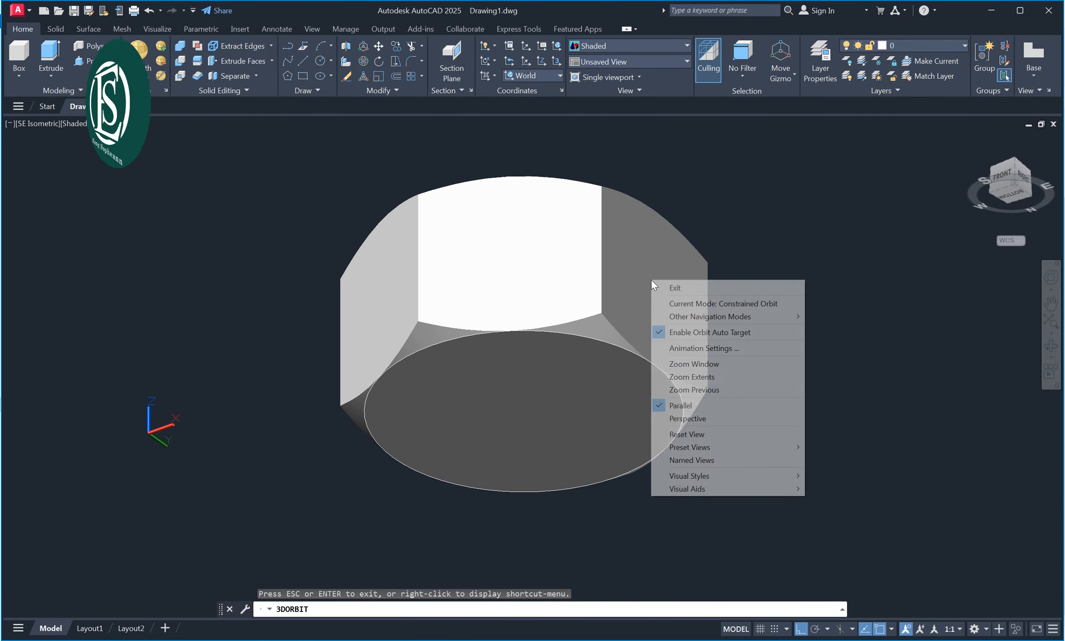
{"action": "left_click", "coordinate": [665, 287]}
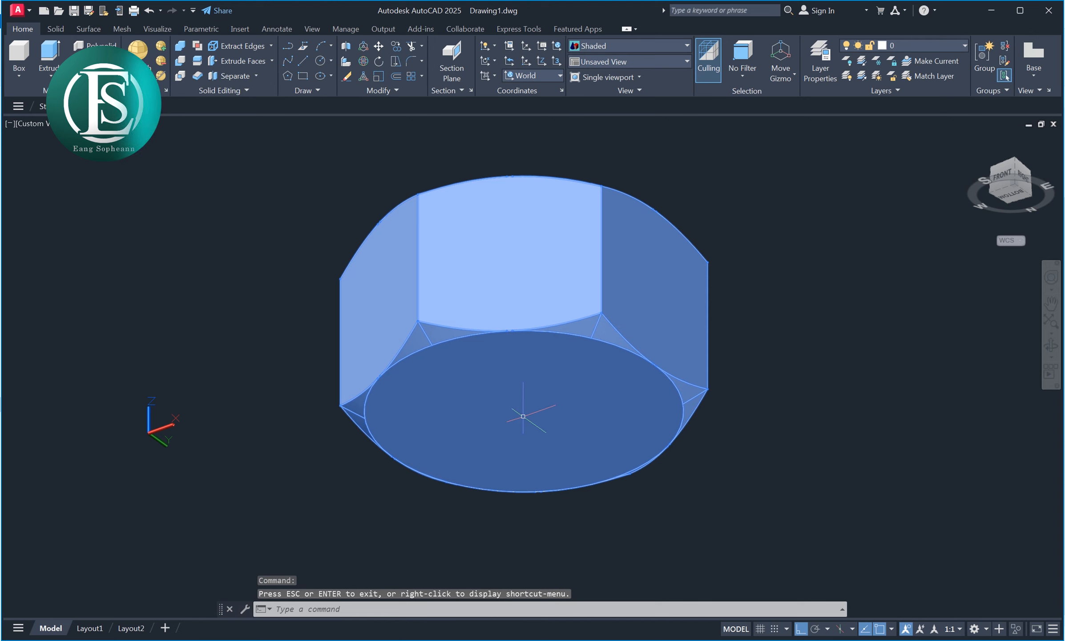
{"action": "type", "text": "C"}
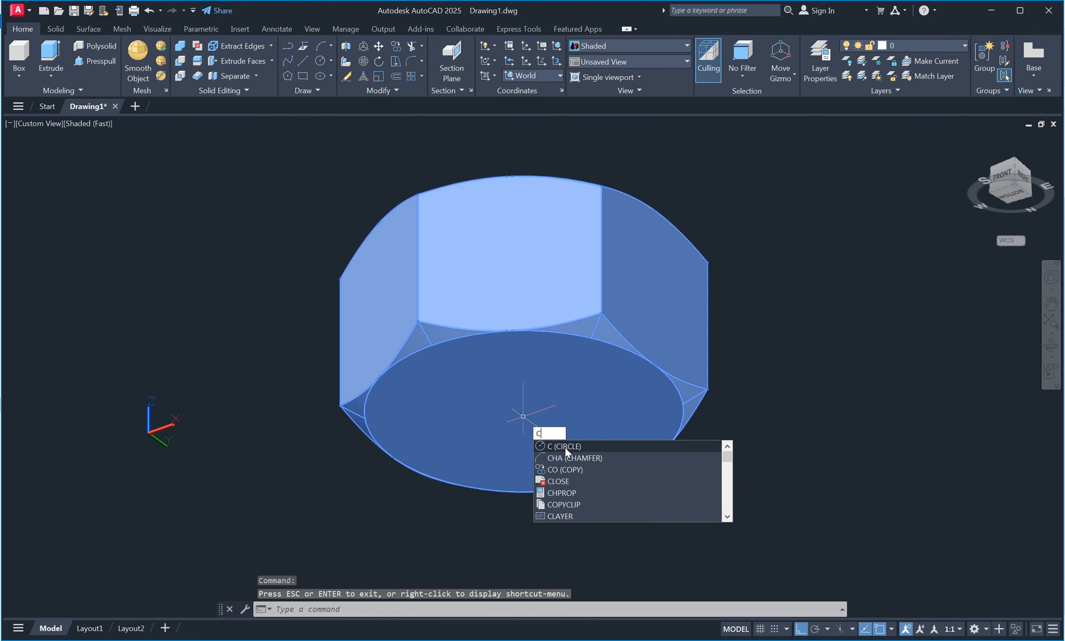
{"action": "key", "text": "Return"}
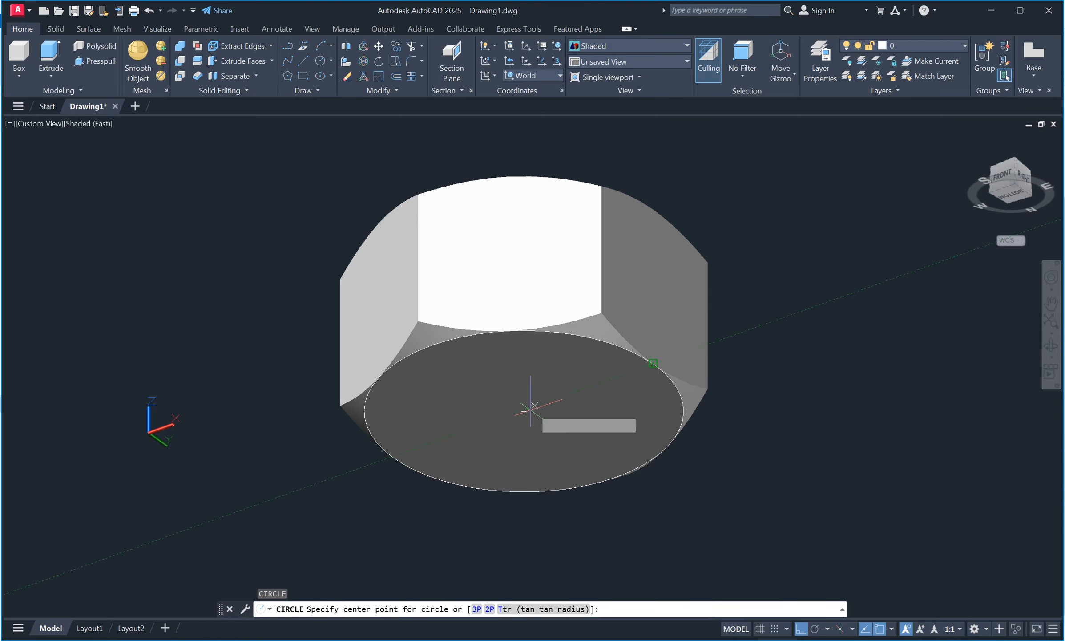
{"action": "left_click", "coordinate": [524, 411]}
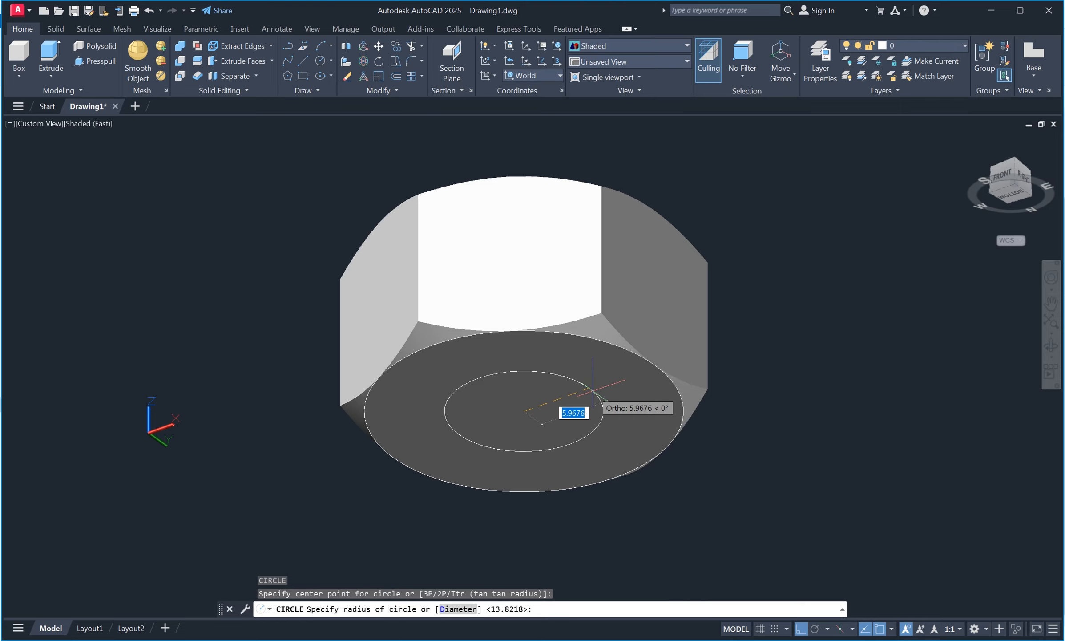
{"action": "type", "text": "d"}
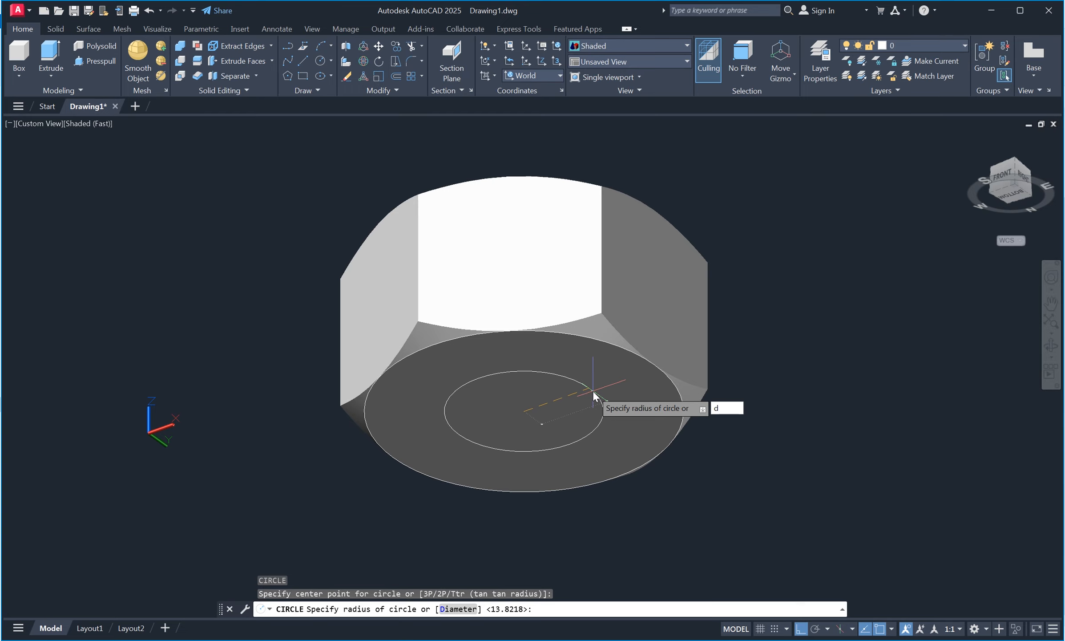
{"action": "key", "text": "Return"}
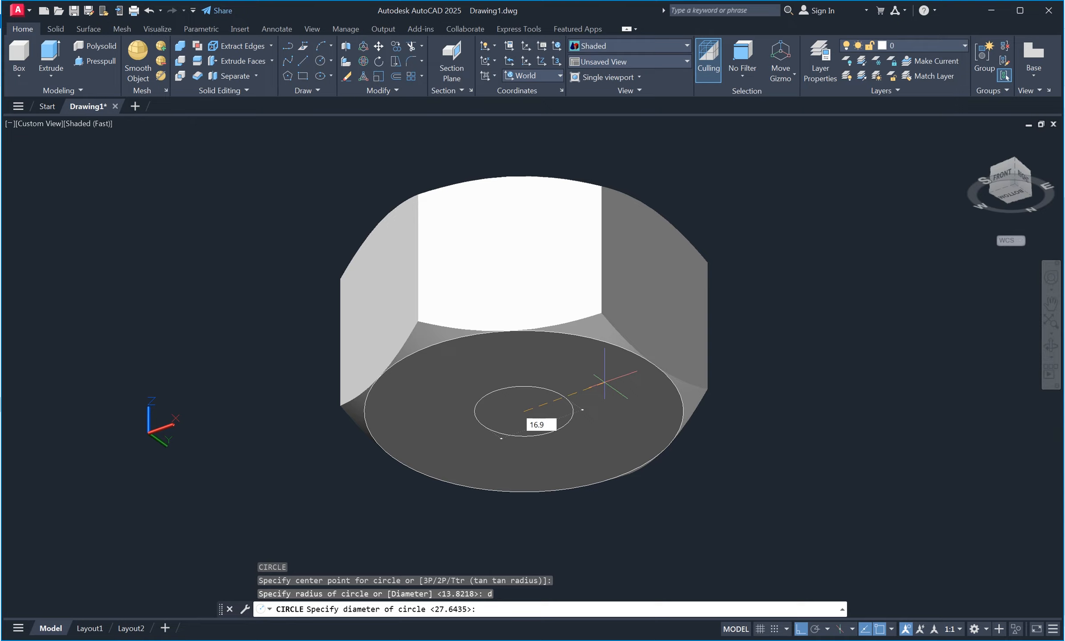
{"action": "type", "text": "16.9"}
{"action": "key", "text": "Return"}
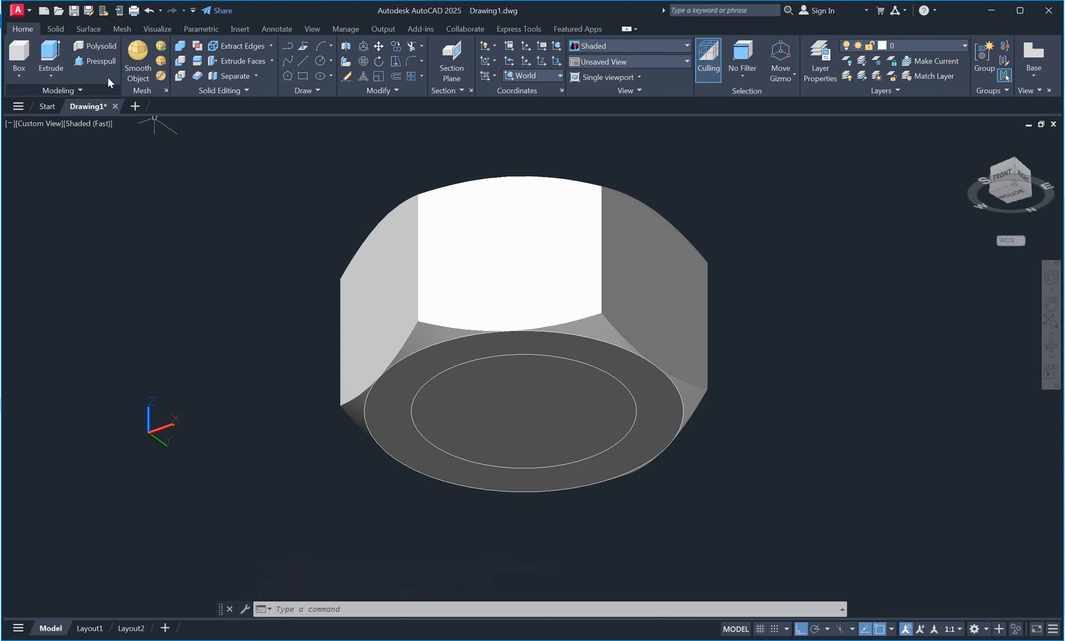
Step: Presspull the area inside the 16.9 diameter circle 3 units into the nut's bottom face to cut a recess
{"action": "left_click", "coordinate": [106, 57]}
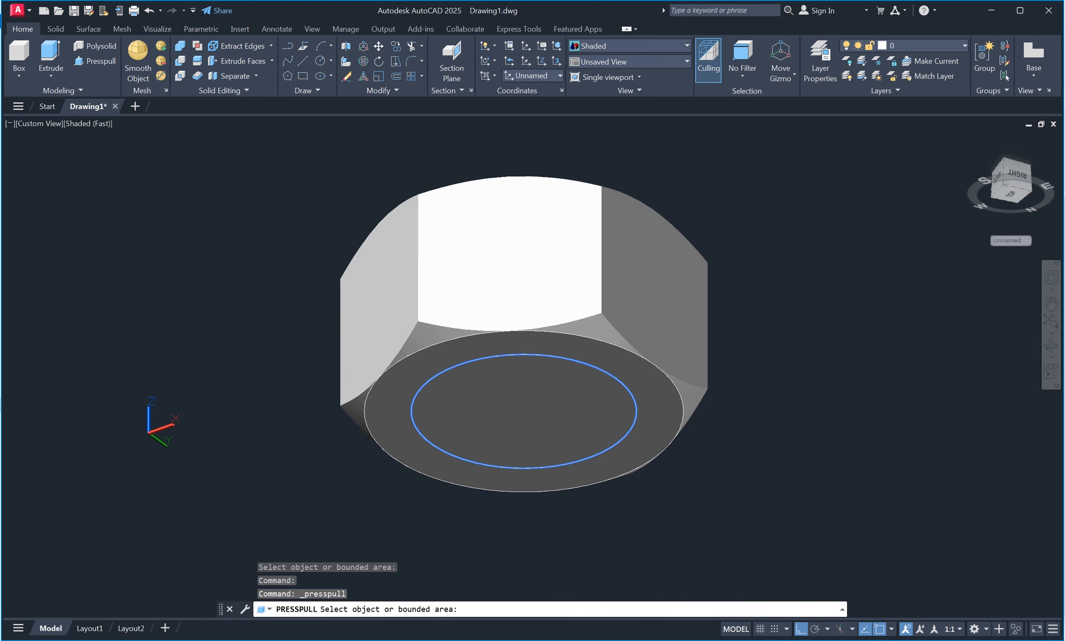
{"action": "left_click", "coordinate": [501, 404]}
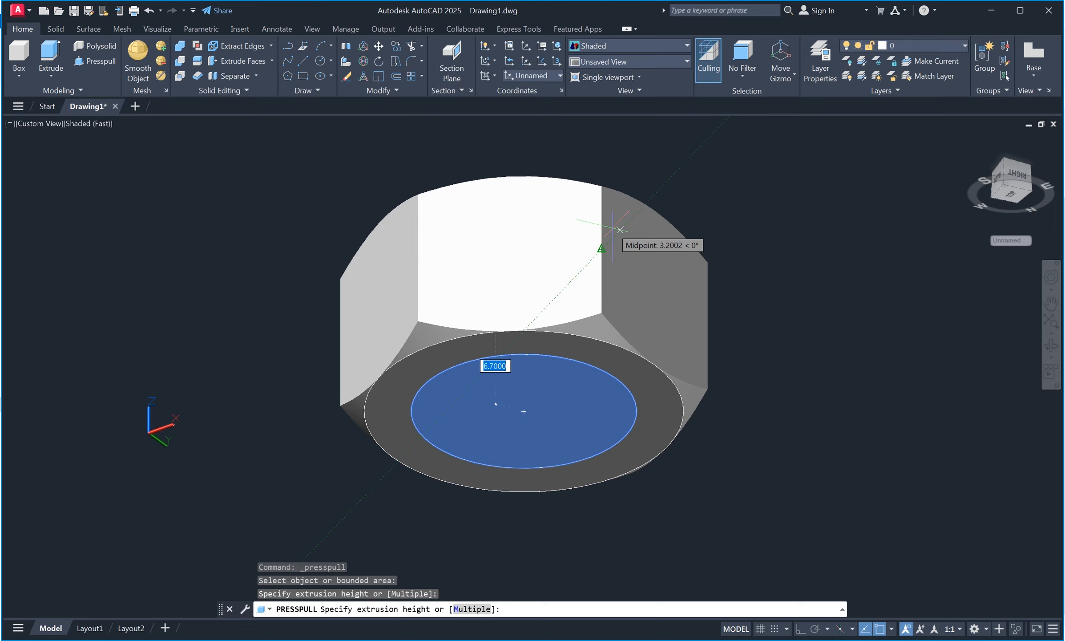
{"action": "type", "text": "3"}
{"action": "key", "text": "Return"}
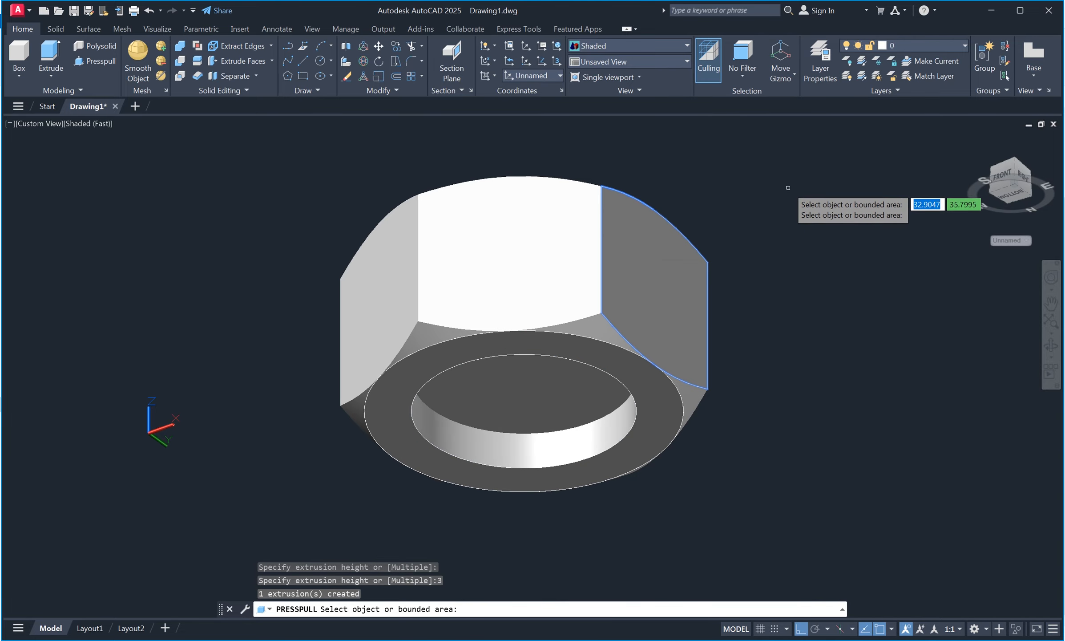
{"action": "key", "text": "Return"}
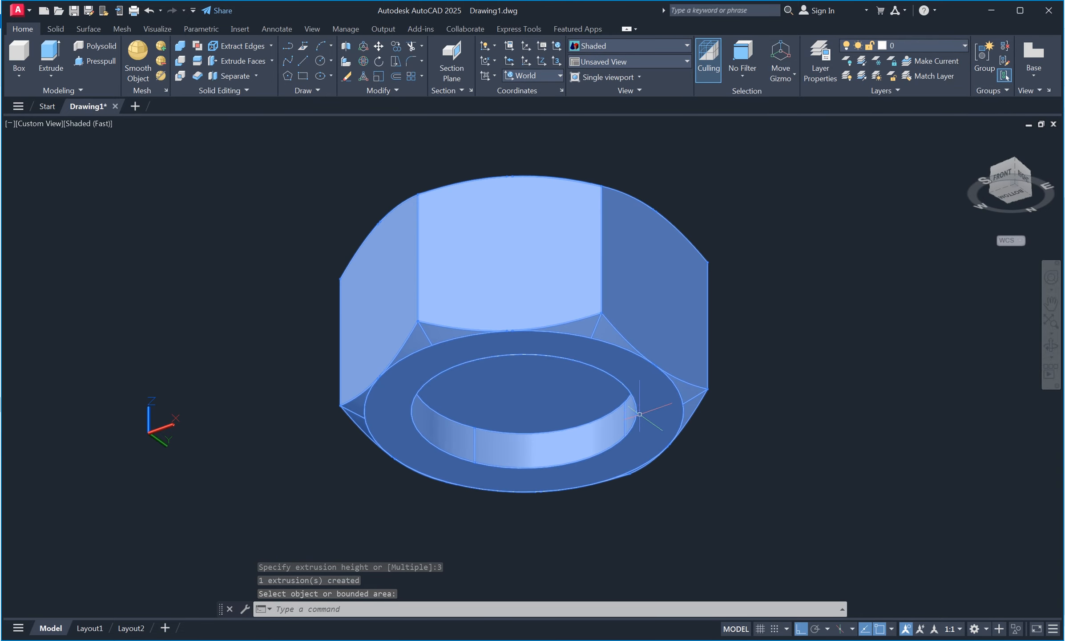
Step: Erase the two leftover construction circles on the nut's bottom face
{"action": "left_click", "coordinate": [359, 511]}
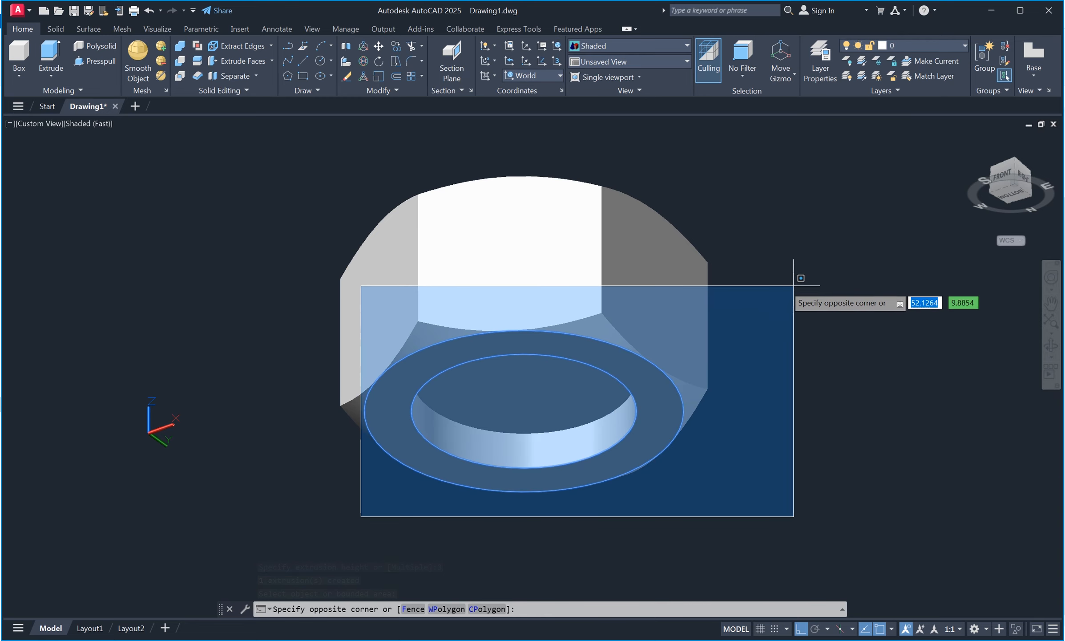
{"action": "left_click", "coordinate": [770, 289]}
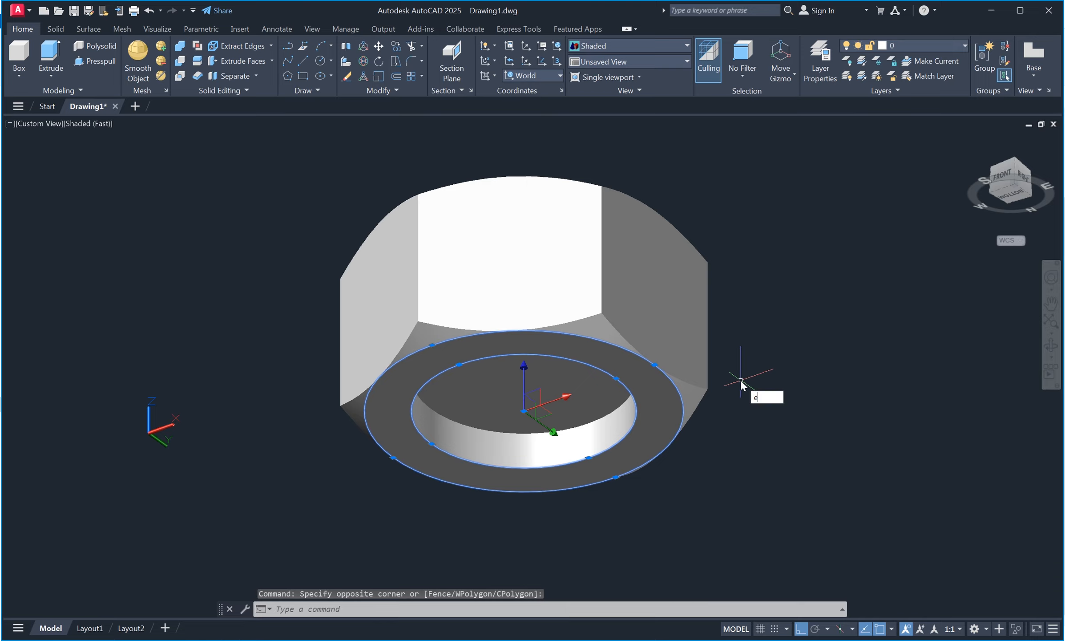
{"action": "key", "text": "Return"}
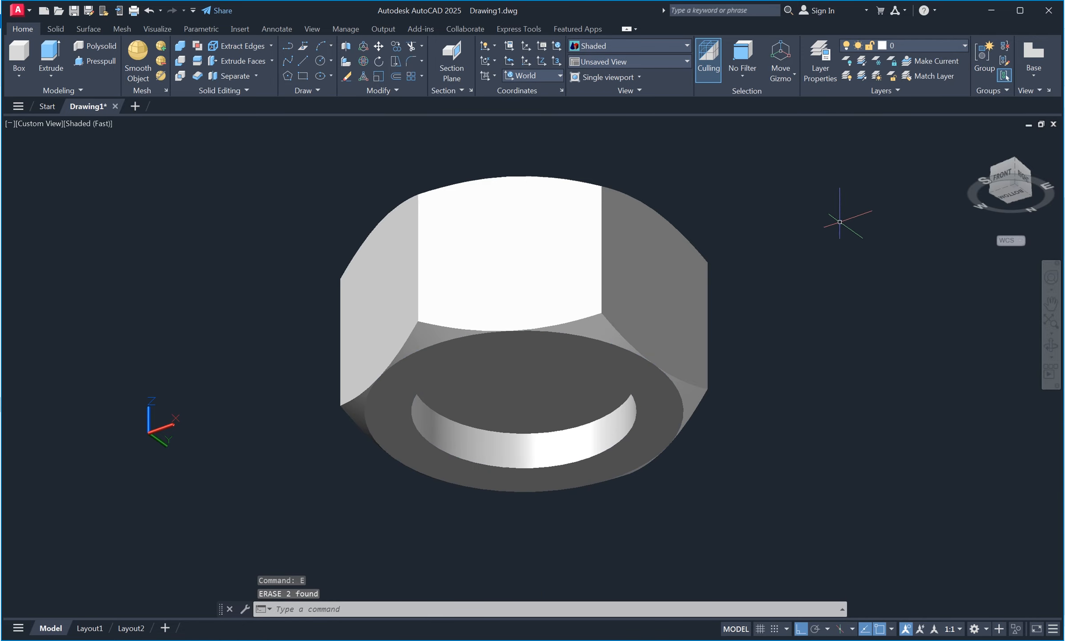
Step: Draw a circle with a diameter of 18.5 centered on the nut's circular top face
{"action": "left_click", "coordinate": [1017, 162]}
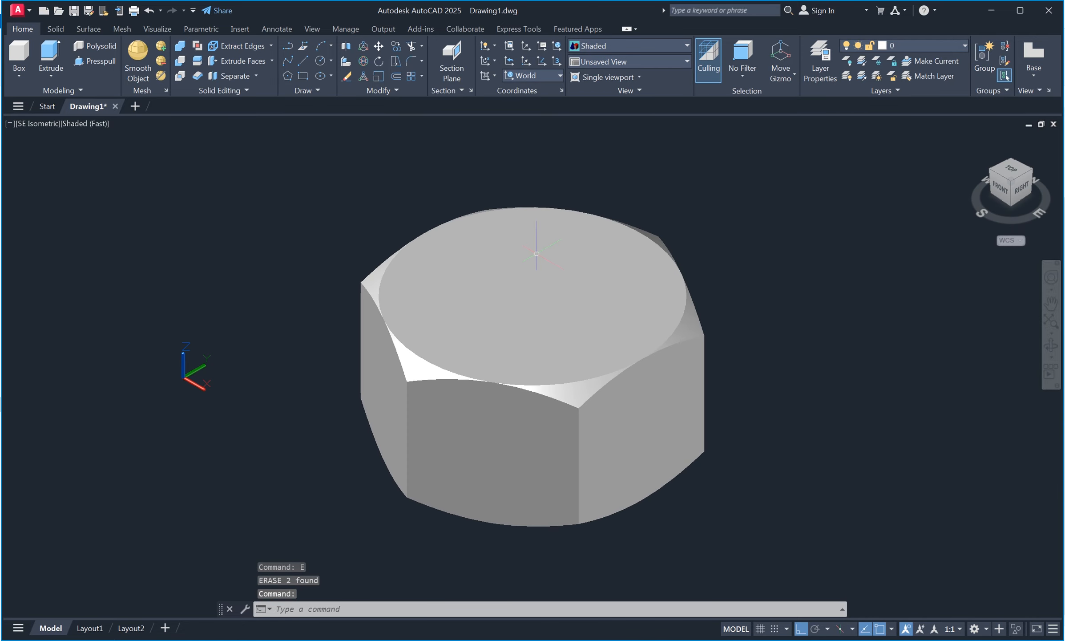
{"action": "left_click", "coordinate": [580, 298]}
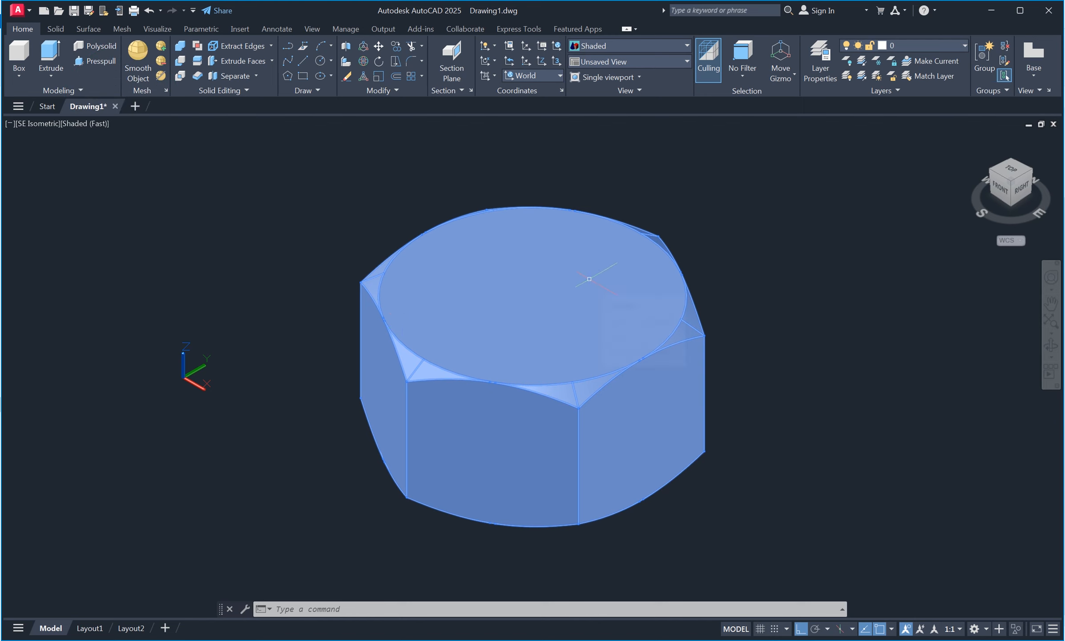
{"action": "type", "text": "c"}
{"action": "key", "text": "Return"}
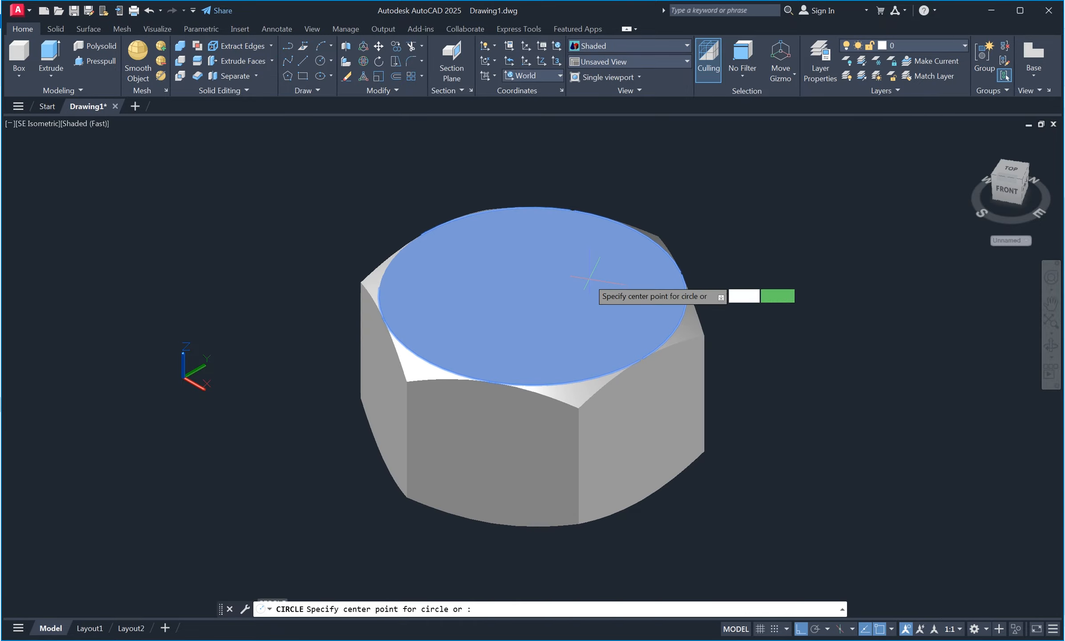
{"action": "left_click", "coordinate": [533, 296]}
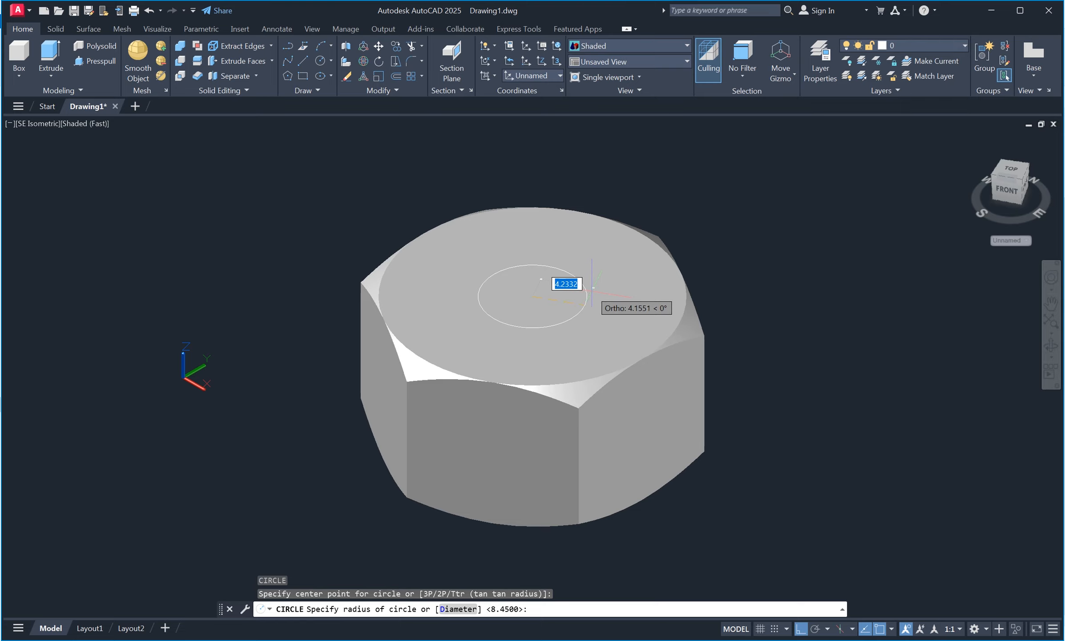
{"action": "type", "text": "d"}
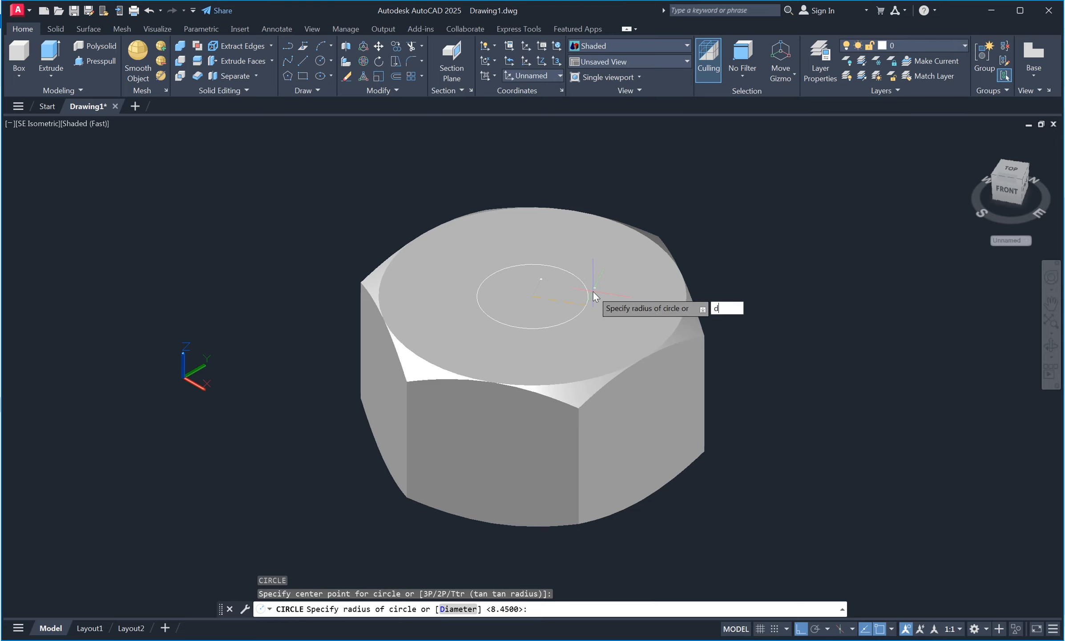
{"action": "key", "text": "Return"}
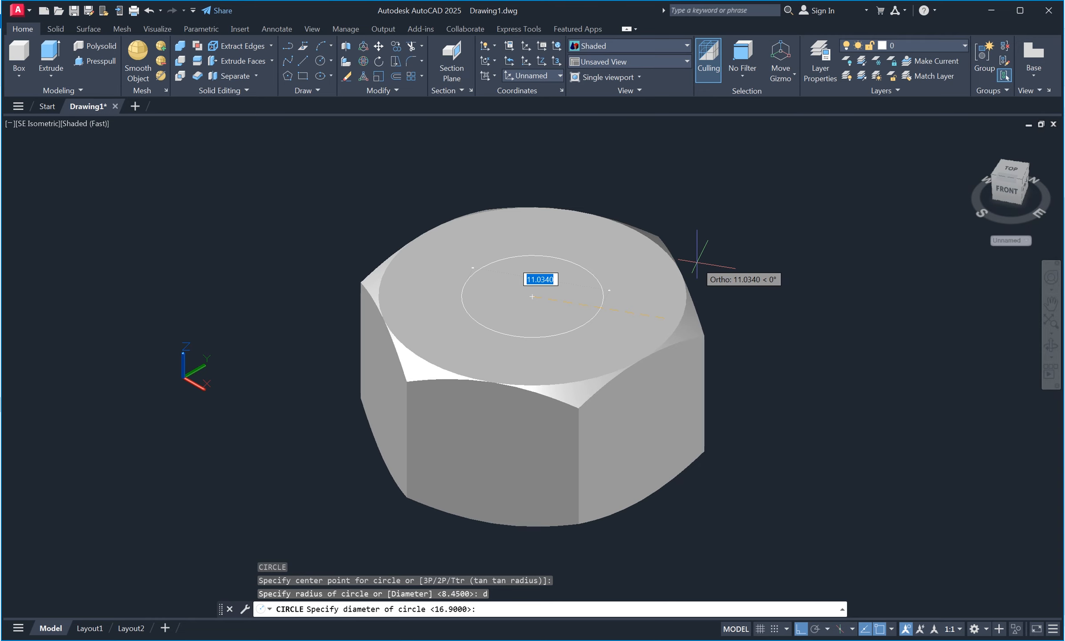
{"action": "type", "text": "18.5"}
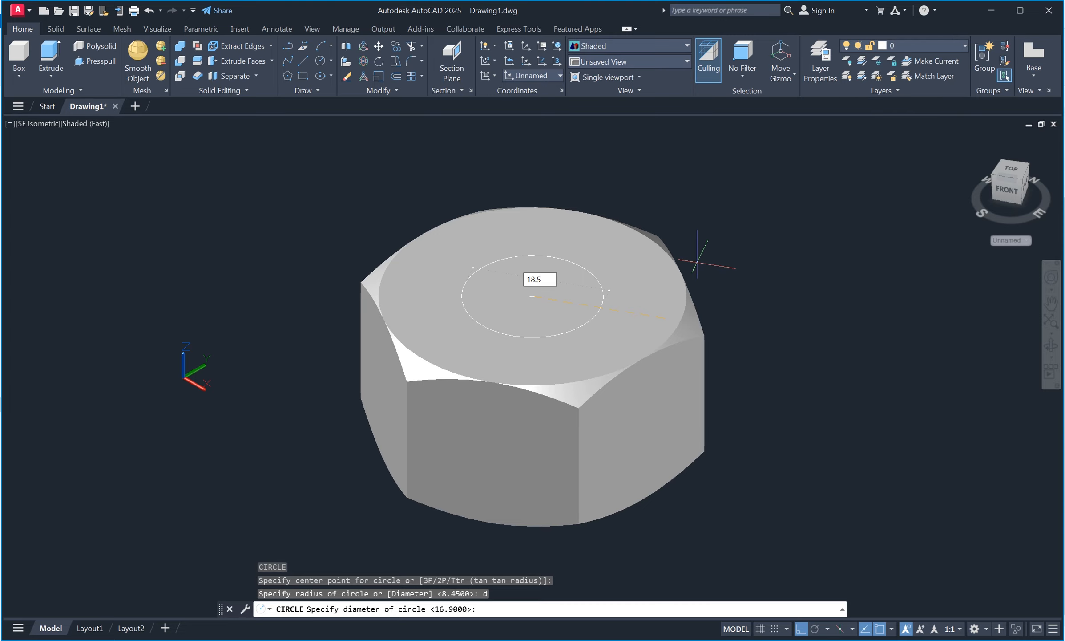
{"action": "key", "text": "Return"}
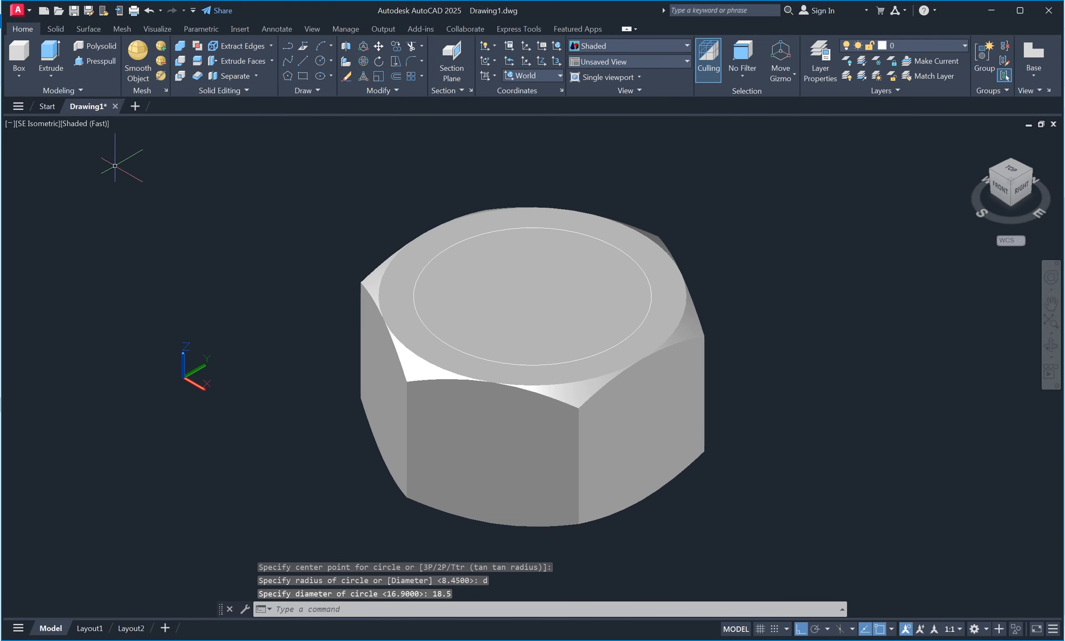
Step: Try to presspull the area inside the 18.5 diameter circle into the nut with a height of 1040, and undo the cut
{"action": "left_click", "coordinate": [107, 65]}
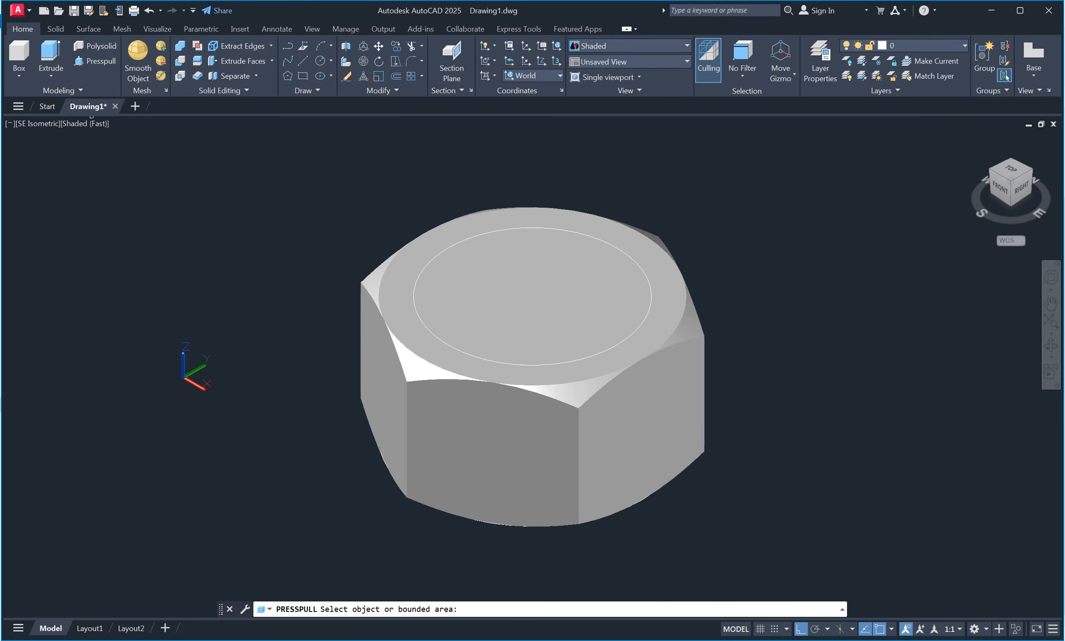
{"action": "left_click", "coordinate": [544, 301]}
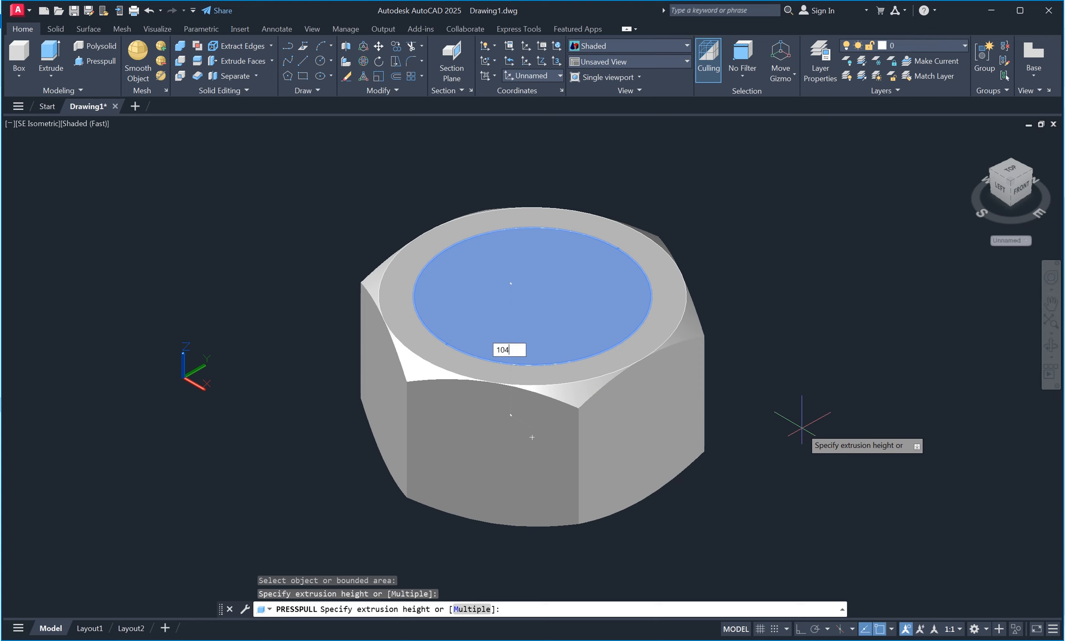
{"action": "key", "text": "Return"}
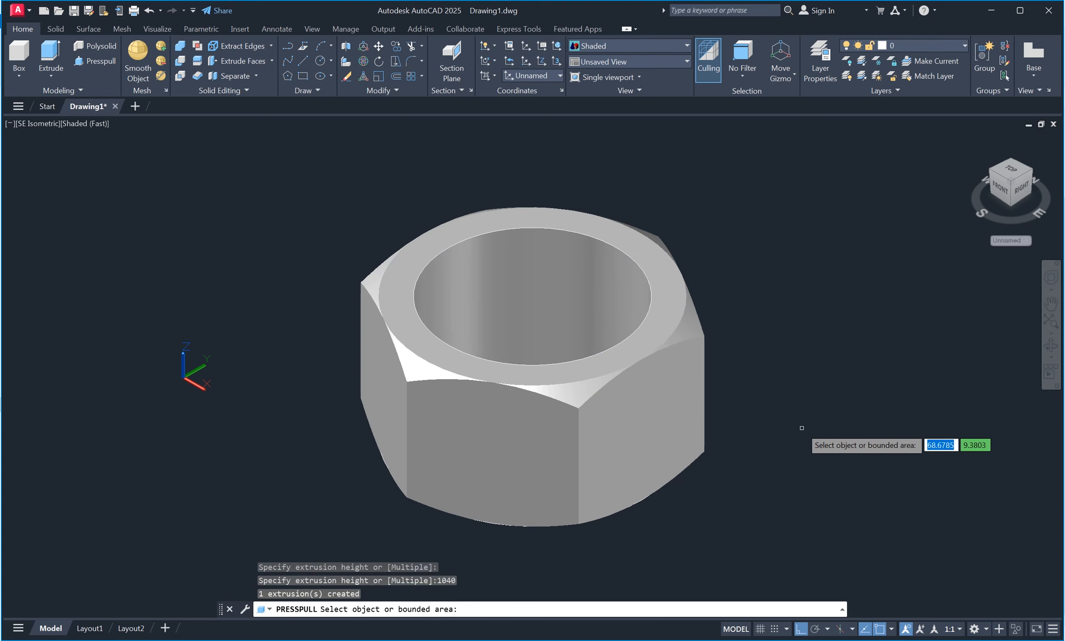
{"action": "key", "text": "Return"}
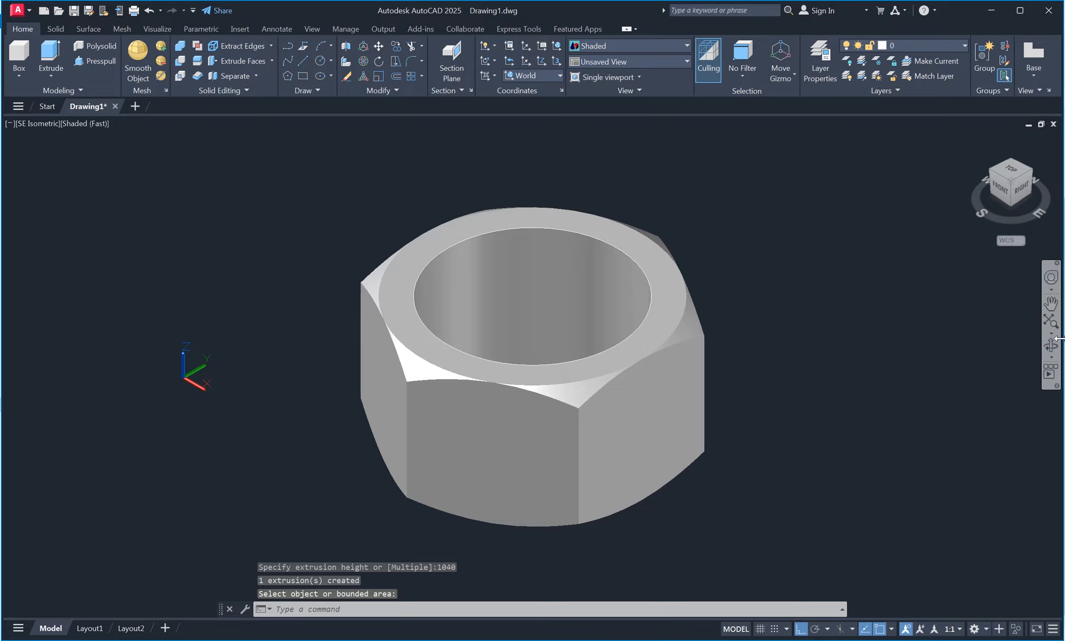
{"action": "left_click", "coordinate": [1050, 345]}
{"action": "left_click_drag", "start_coordinate": [745, 309], "coordinate": [753, 252]}
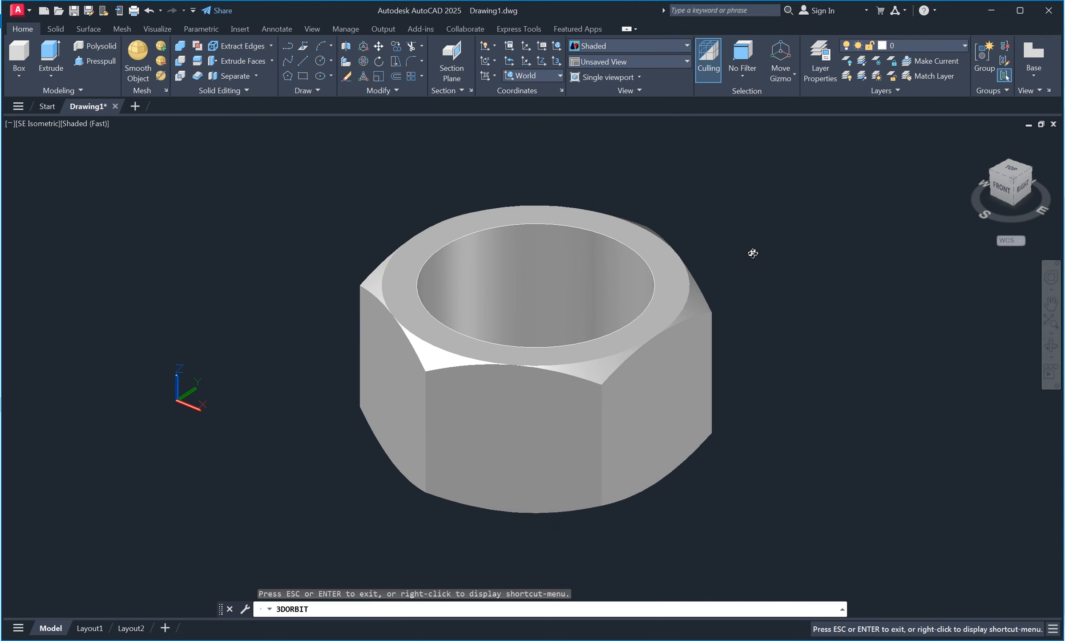
{"action": "right_click", "coordinate": [752, 253]}
{"action": "left_click", "coordinate": [763, 261]}
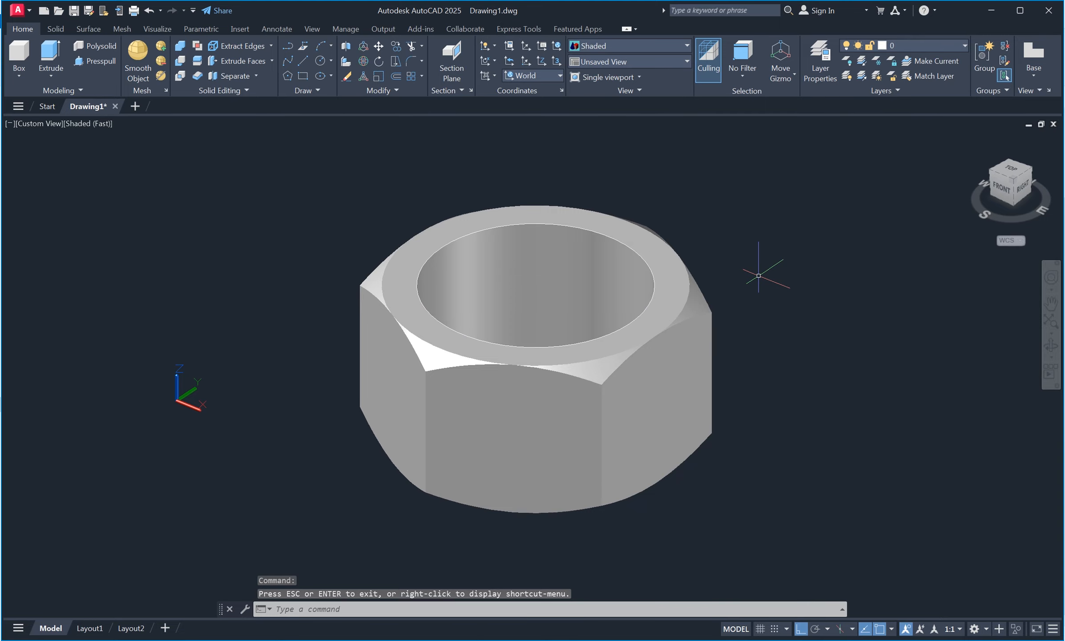
{"action": "key", "text": "ctrl+z"}
{"action": "key", "text": "ctrl+z"}
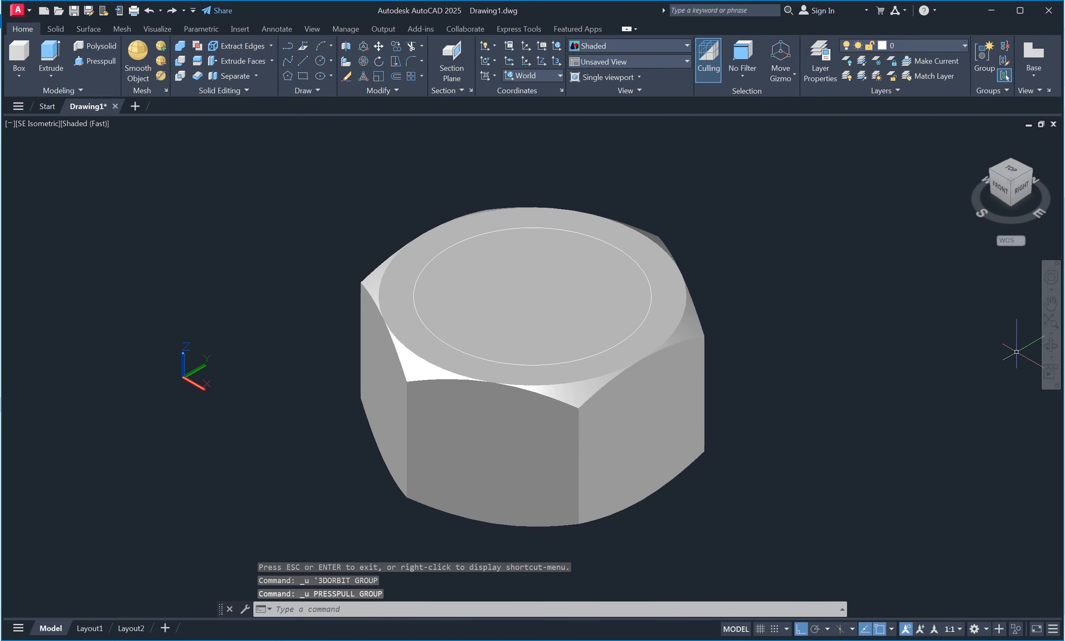
Step: Presspull the area inside the 18.5 diameter circle 10.40 units down into the nut's top face to cut the bore
{"action": "left_click", "coordinate": [1050, 346]}
{"action": "left_click_drag", "start_coordinate": [823, 383], "coordinate": [763, 398]}
{"action": "right_click", "coordinate": [713, 178]}
{"action": "left_click", "coordinate": [747, 184]}
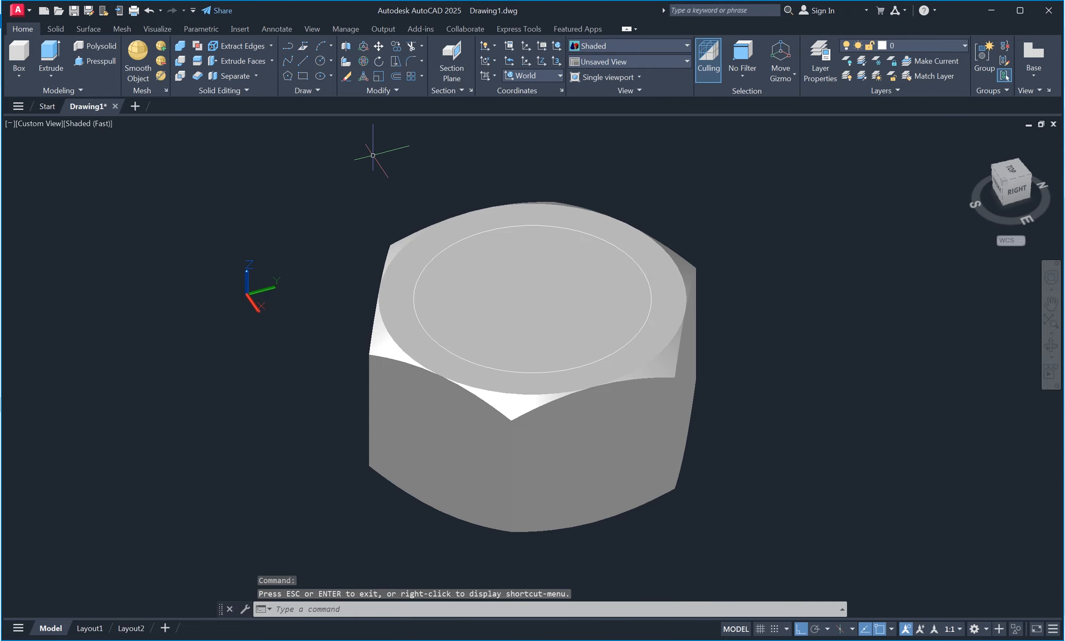
{"action": "left_click", "coordinate": [95, 61]}
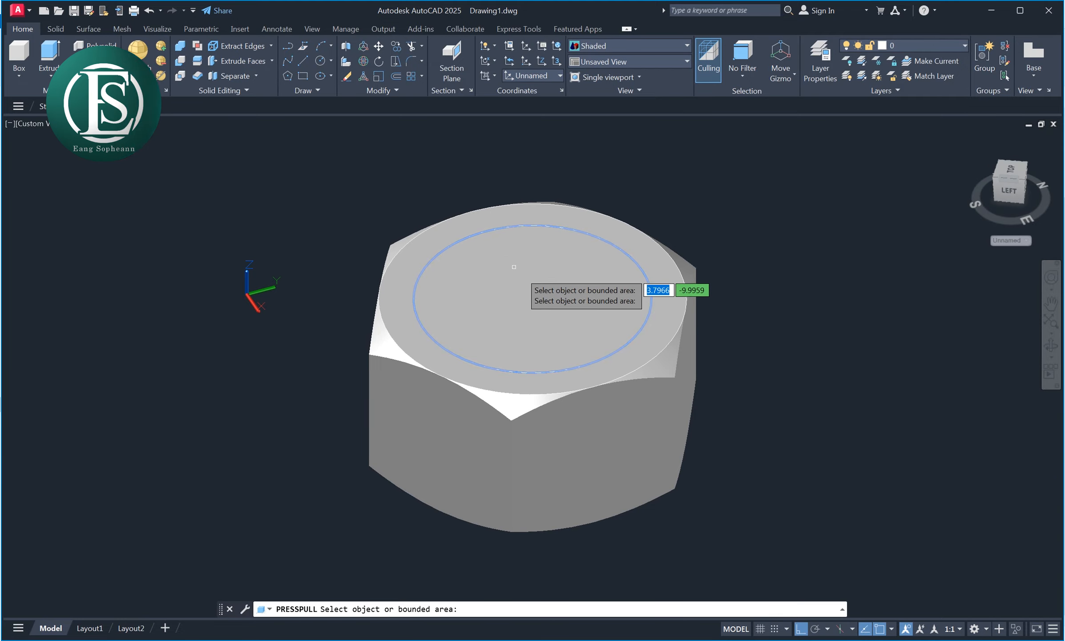
{"action": "left_click", "coordinate": [536, 280]}
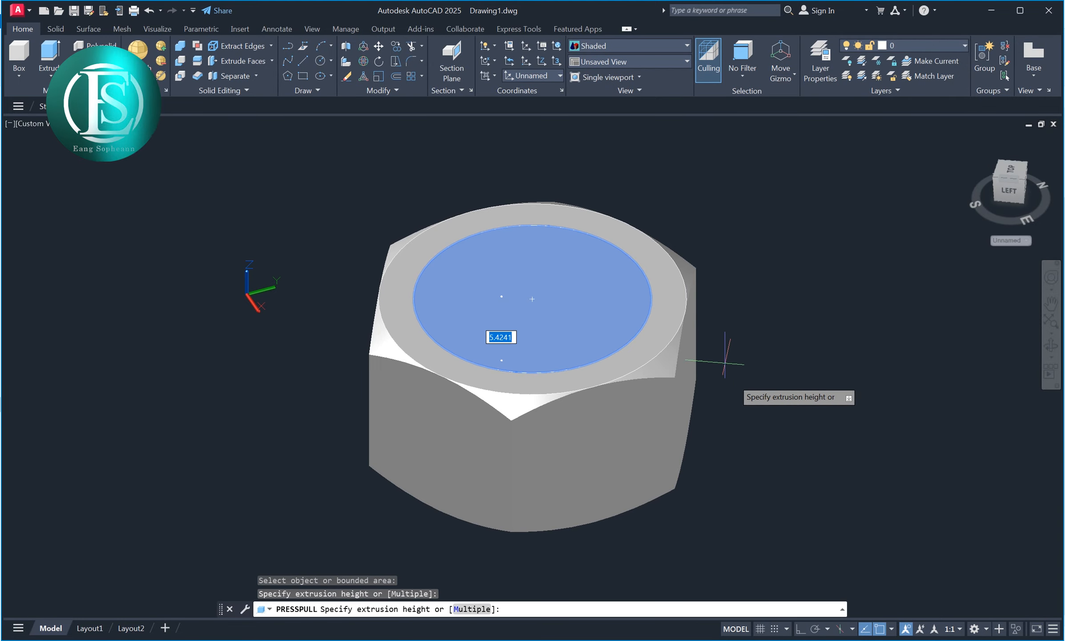
{"action": "type", "text": "10"}
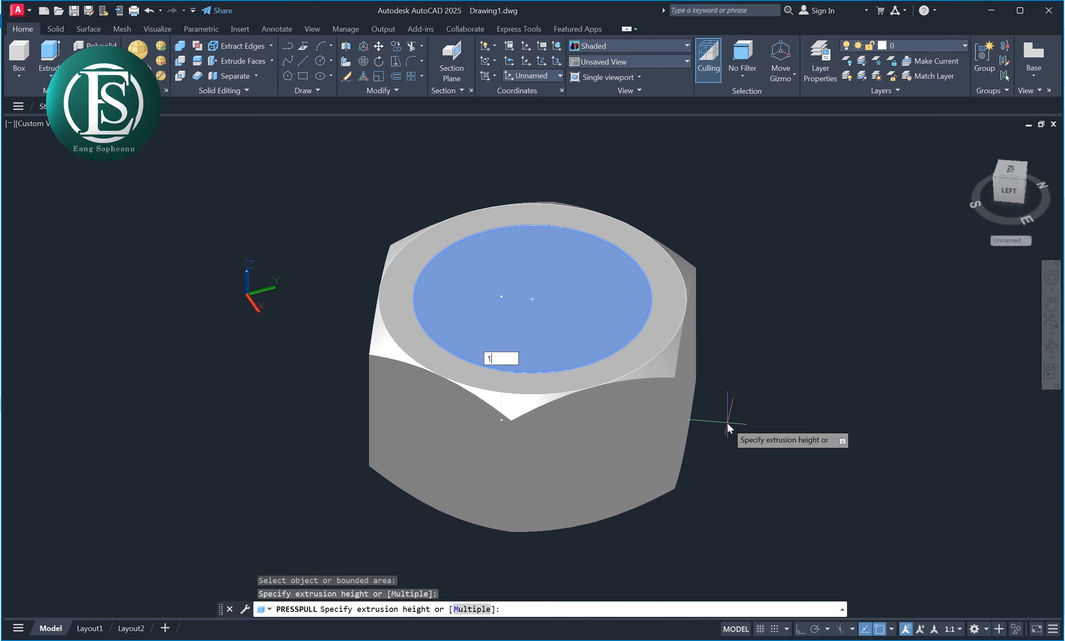
{"action": "type", "text": ".40"}
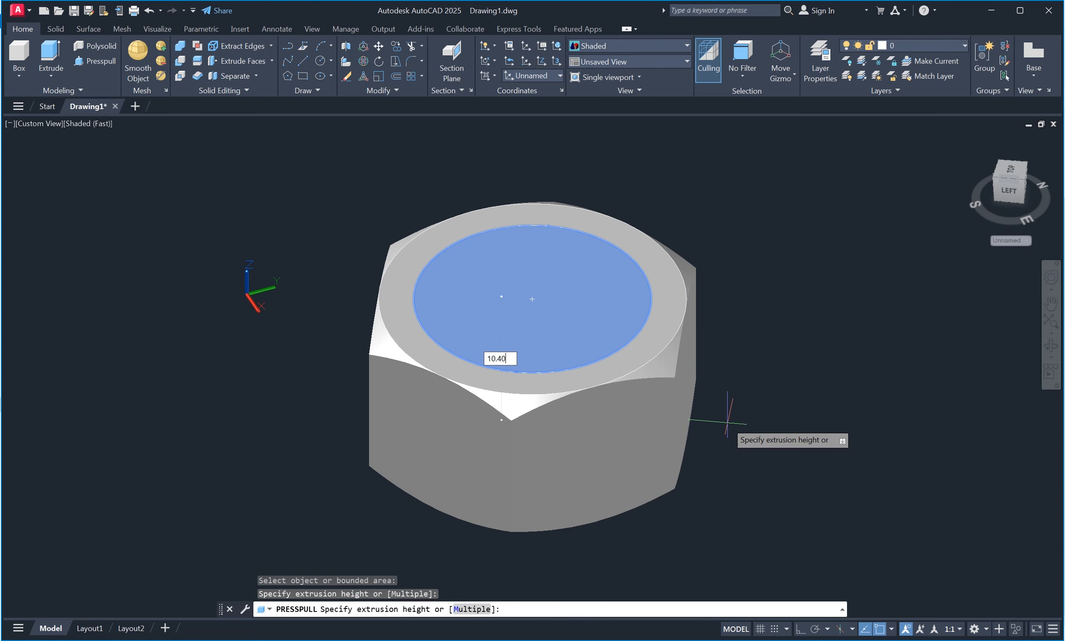
{"action": "key", "text": "Return"}
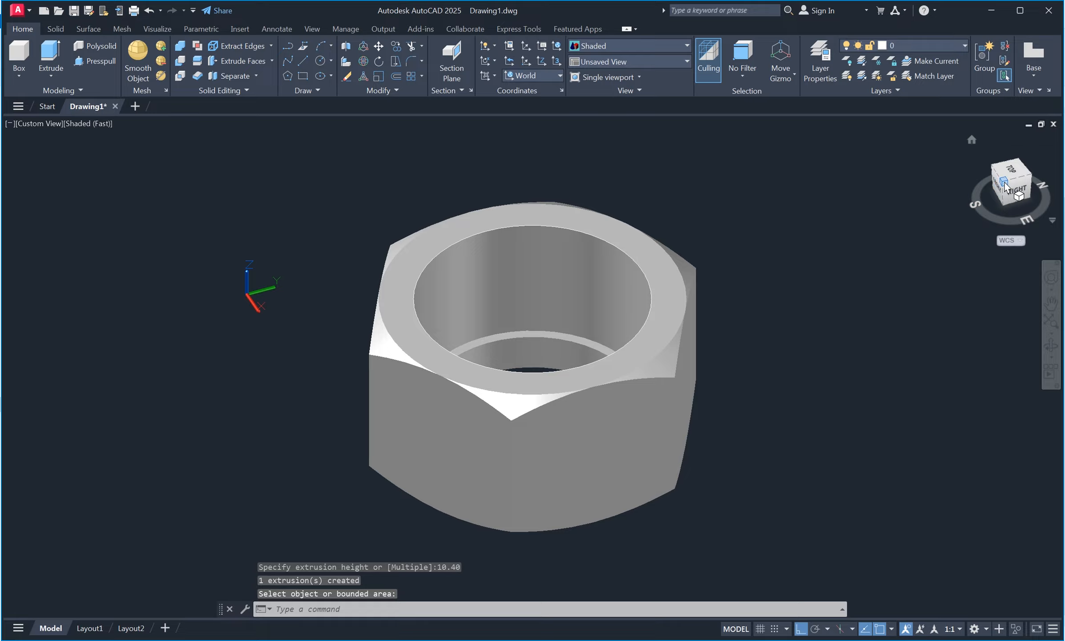
Step: Erase the leftover 18.5 diameter construction circle on the nut's top face
{"action": "left_click", "coordinate": [1003, 182]}
{"action": "left_click", "coordinate": [1052, 346]}
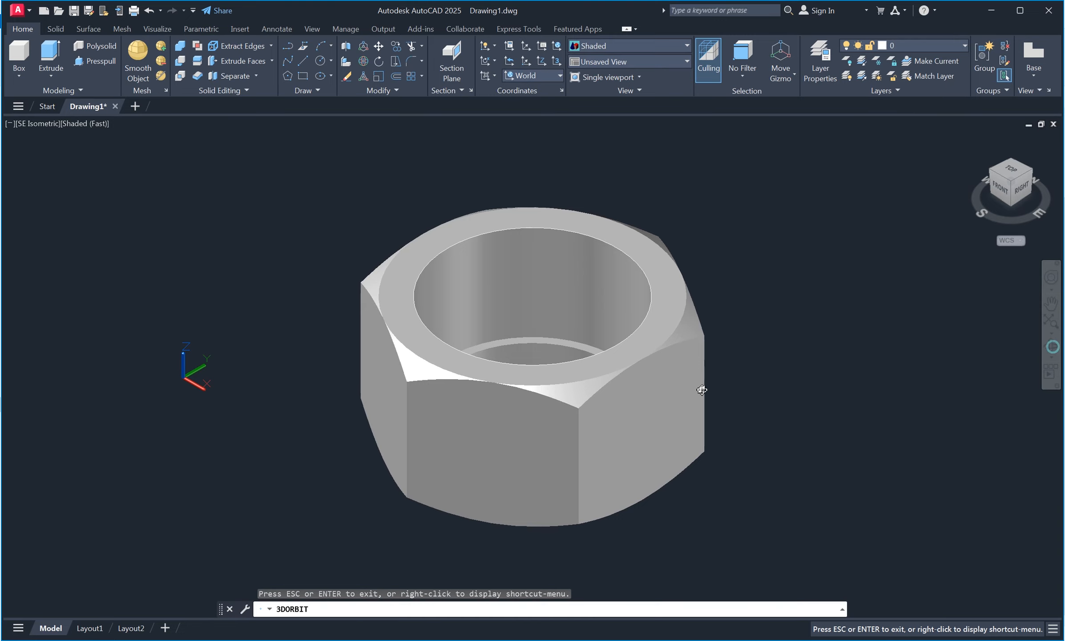
{"action": "left_click_drag", "start_coordinate": [701, 389], "coordinate": [809, 410]}
{"action": "left_click_drag", "start_coordinate": [658, 385], "coordinate": [657, 381]}
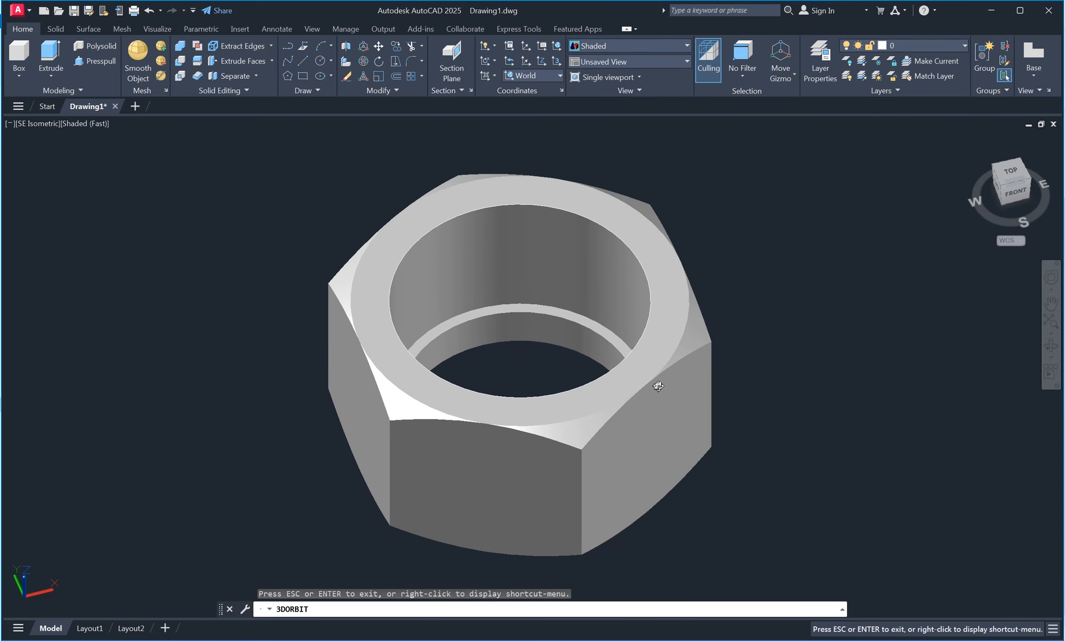
{"action": "right_click", "coordinate": [711, 287]}
{"action": "left_click", "coordinate": [730, 273]}
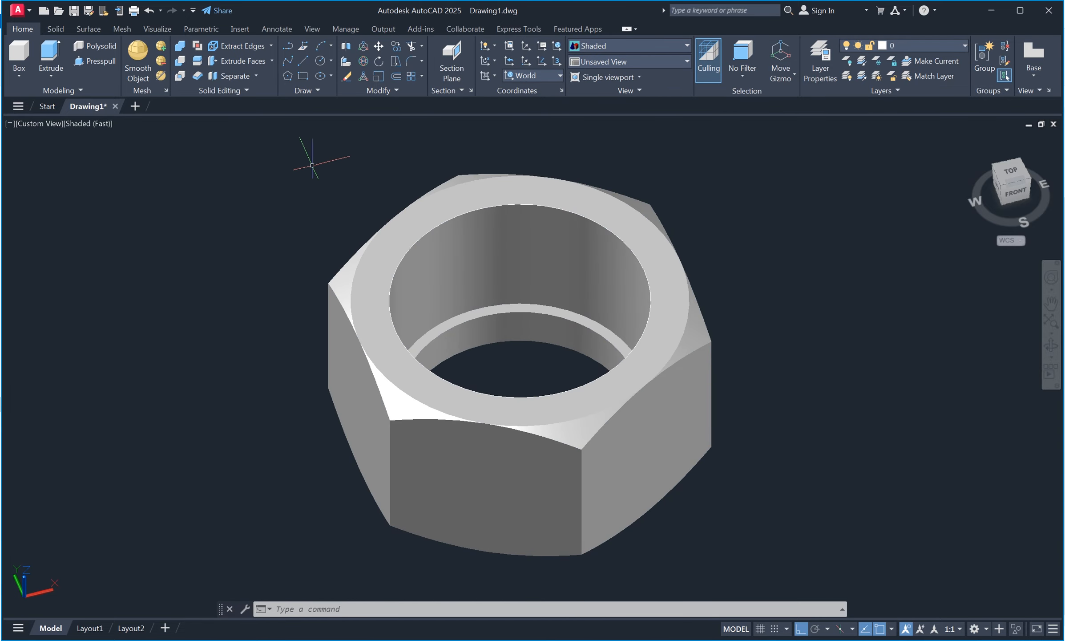
{"action": "left_click", "coordinate": [297, 445]}
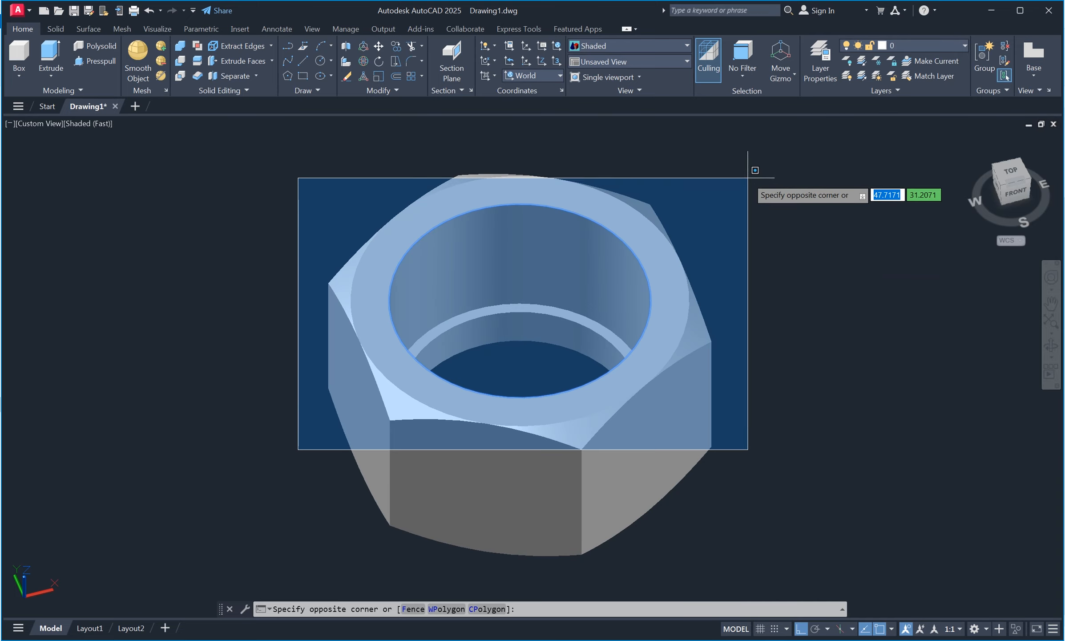
{"action": "left_click", "coordinate": [746, 177]}
{"action": "type", "text": "e"}
{"action": "key", "text": "Return"}
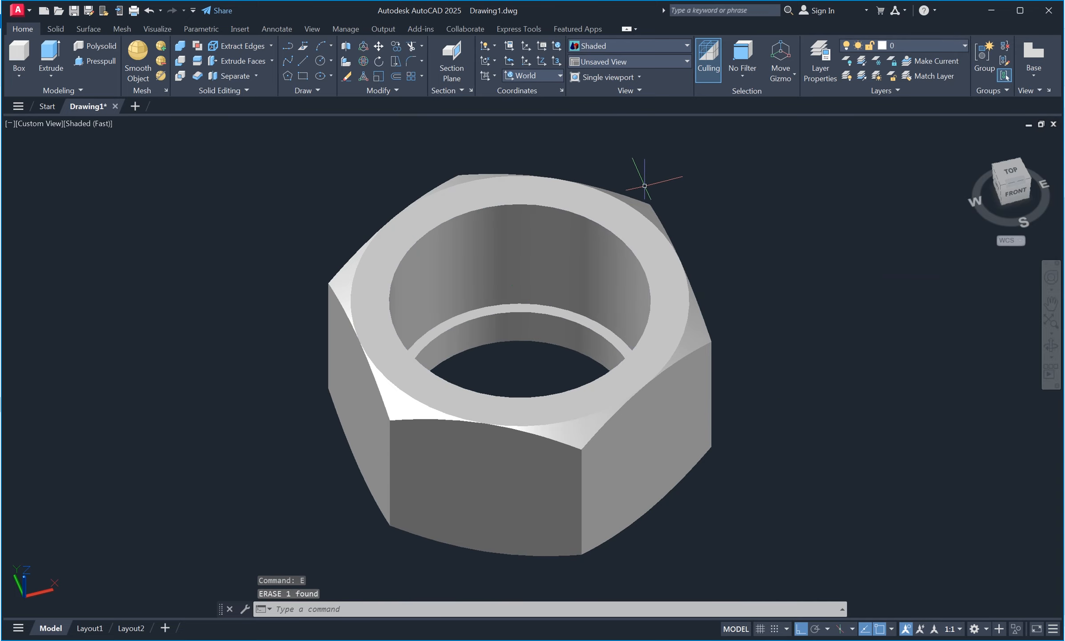
Step: Switch to 2D Wireframe and draw a helix with 9.25 base and top radii from the larger bore's floor center to the top face center
{"action": "left_click", "coordinate": [107, 127]}
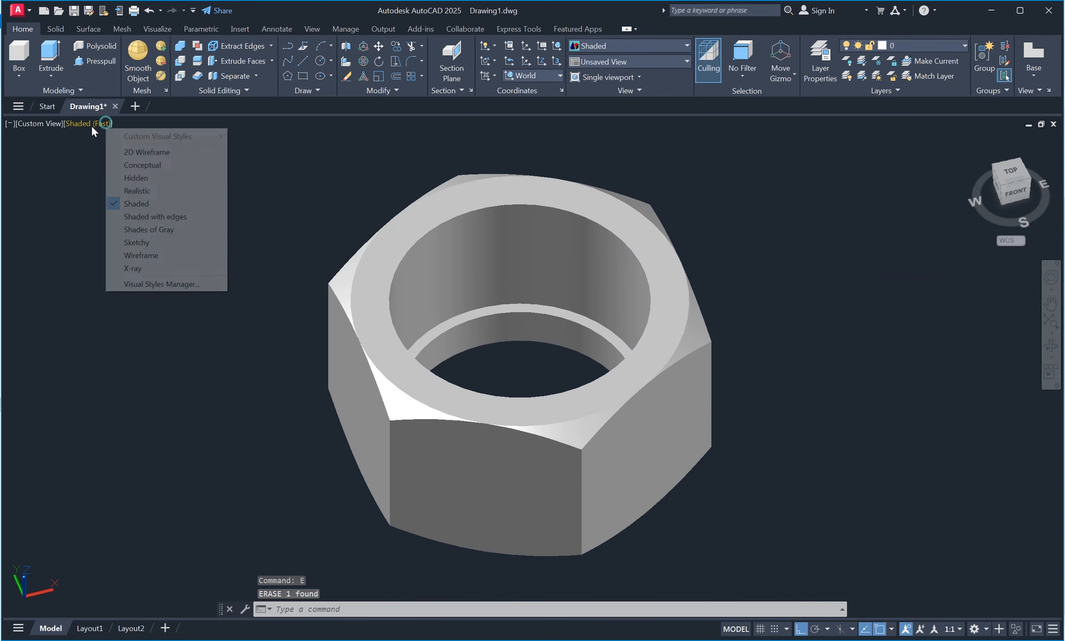
{"action": "left_click", "coordinate": [147, 153]}
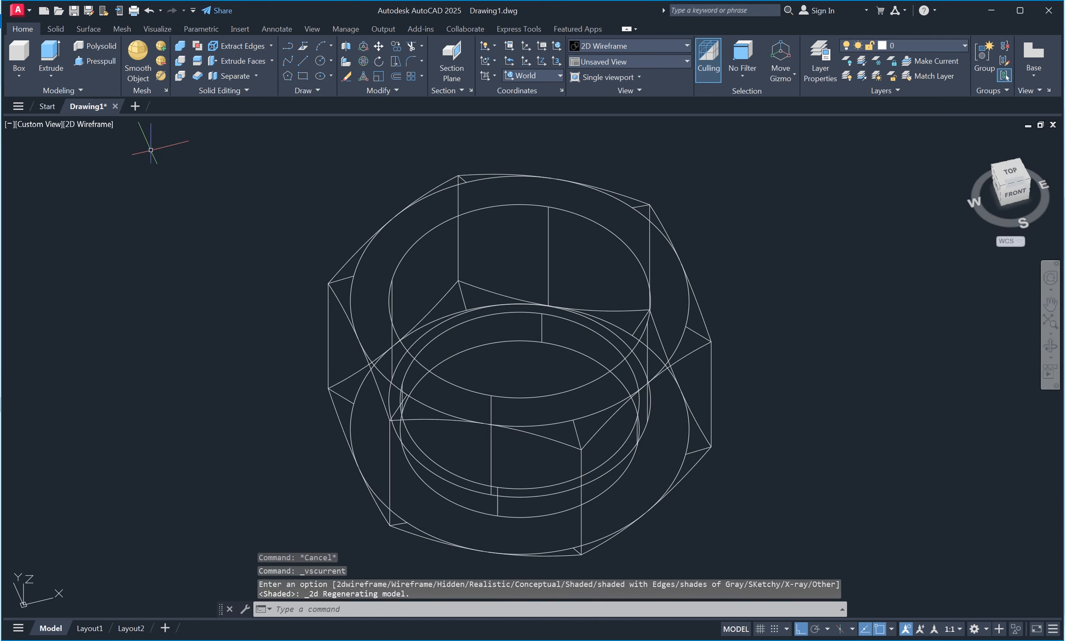
{"action": "left_click", "coordinate": [317, 90]}
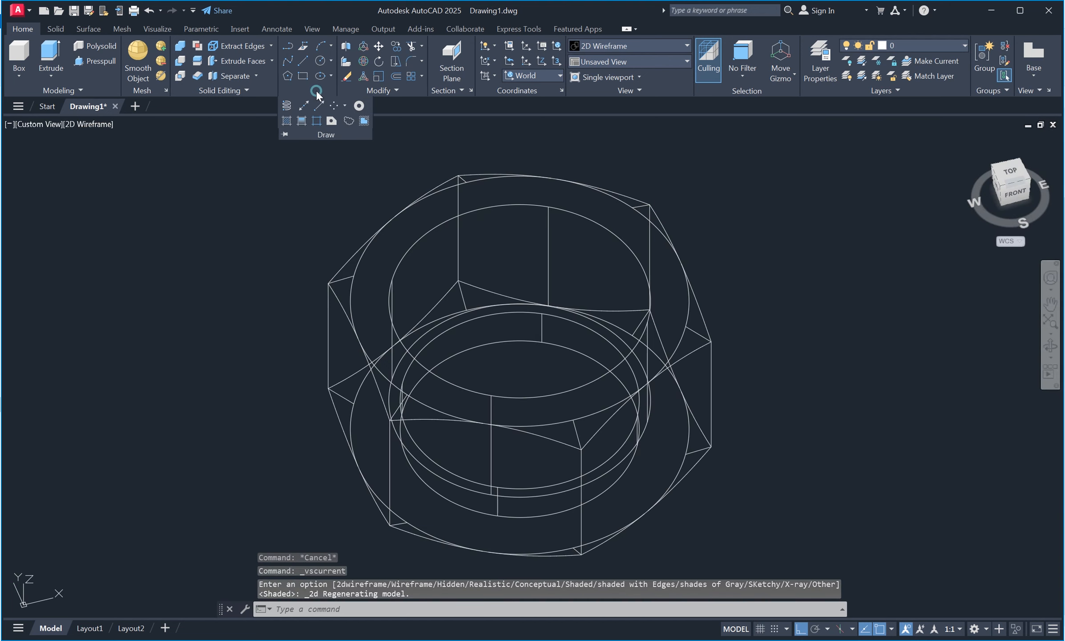
{"action": "left_click", "coordinate": [290, 108]}
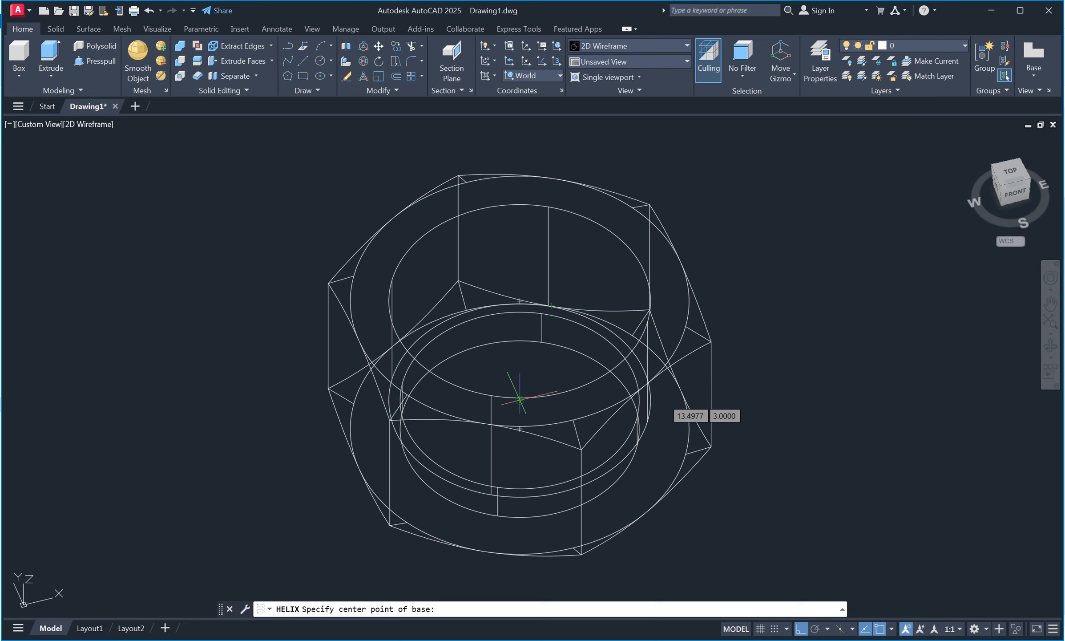
{"action": "left_click", "coordinate": [519, 399]}
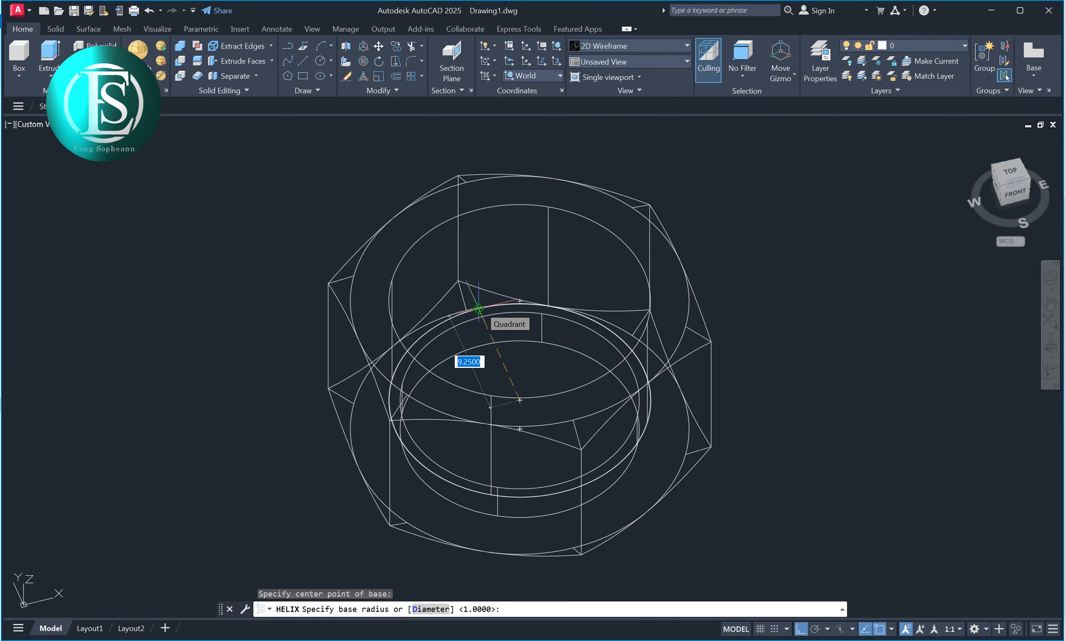
{"action": "left_click", "coordinate": [478, 308]}
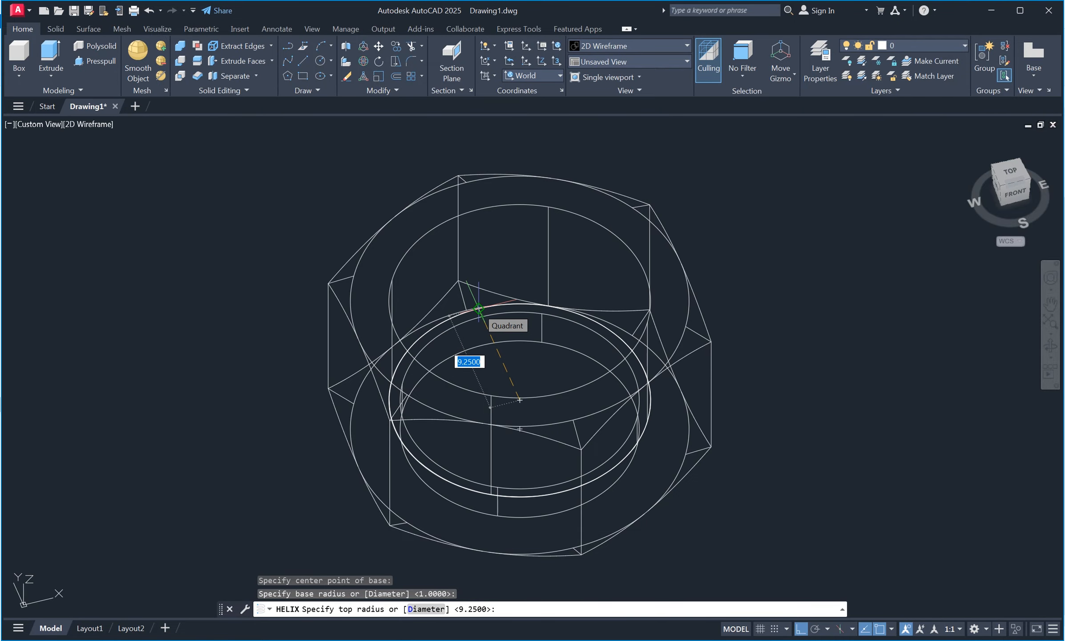
{"action": "left_click", "coordinate": [478, 308]}
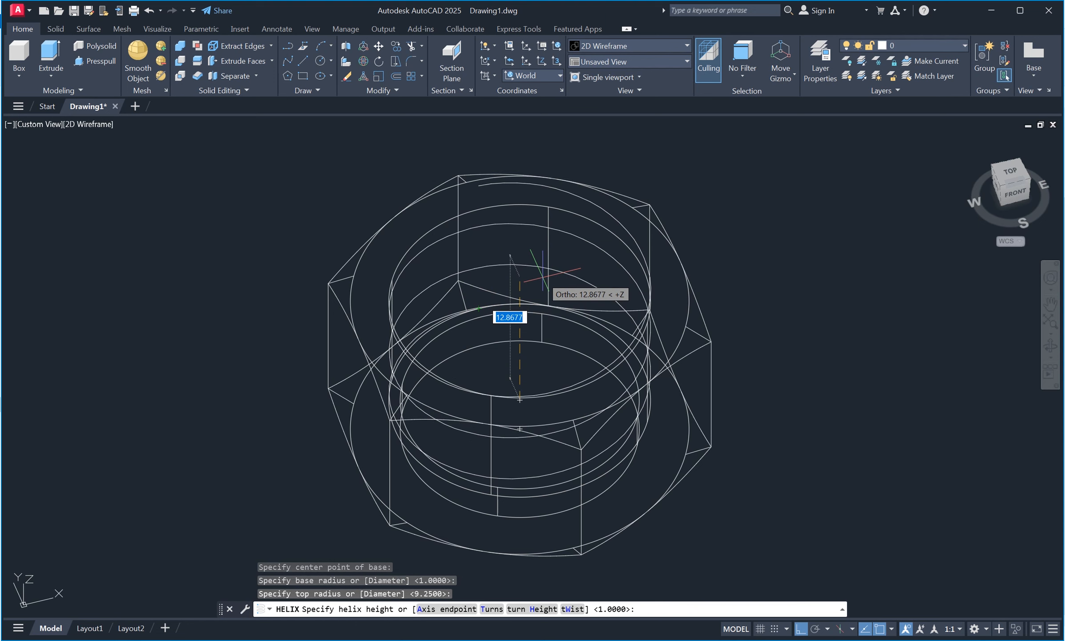
{"action": "left_click", "coordinate": [519, 302]}
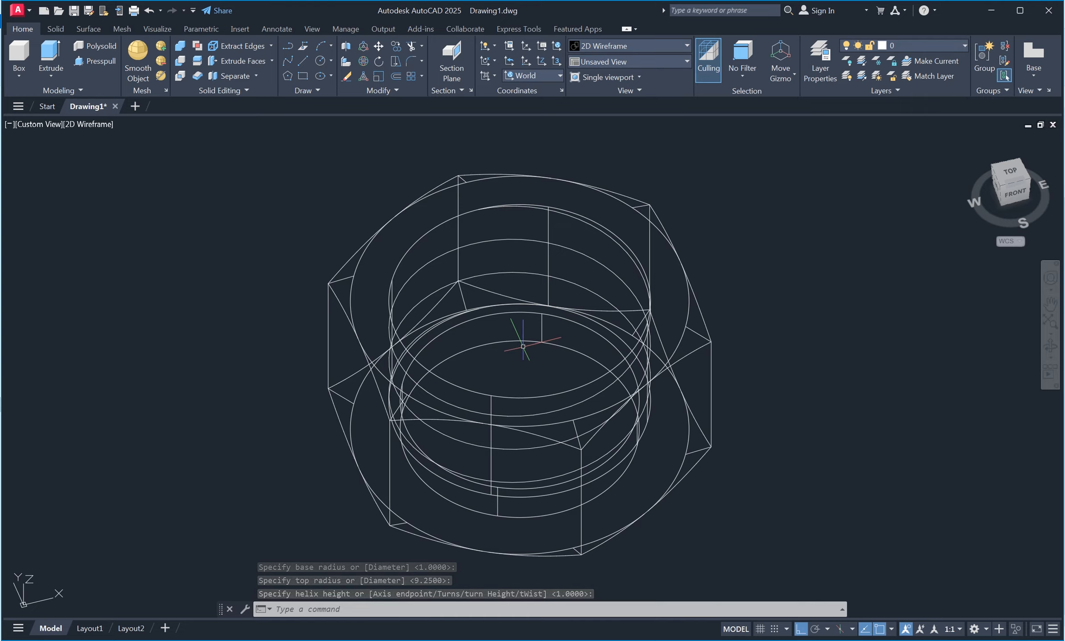
Step: Draw a second helix with 9.25 base and top radii from the larger bore's floor center 3 units down to the bottom face center
{"action": "left_click", "coordinate": [304, 90]}
{"action": "left_click", "coordinate": [287, 107]}
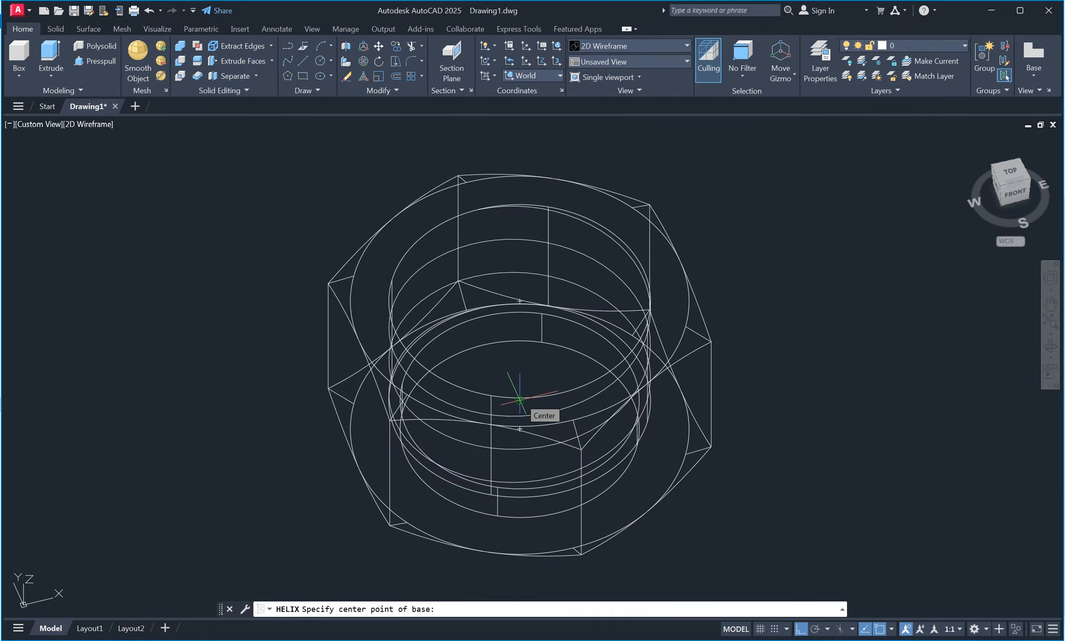
{"action": "left_click", "coordinate": [520, 400]}
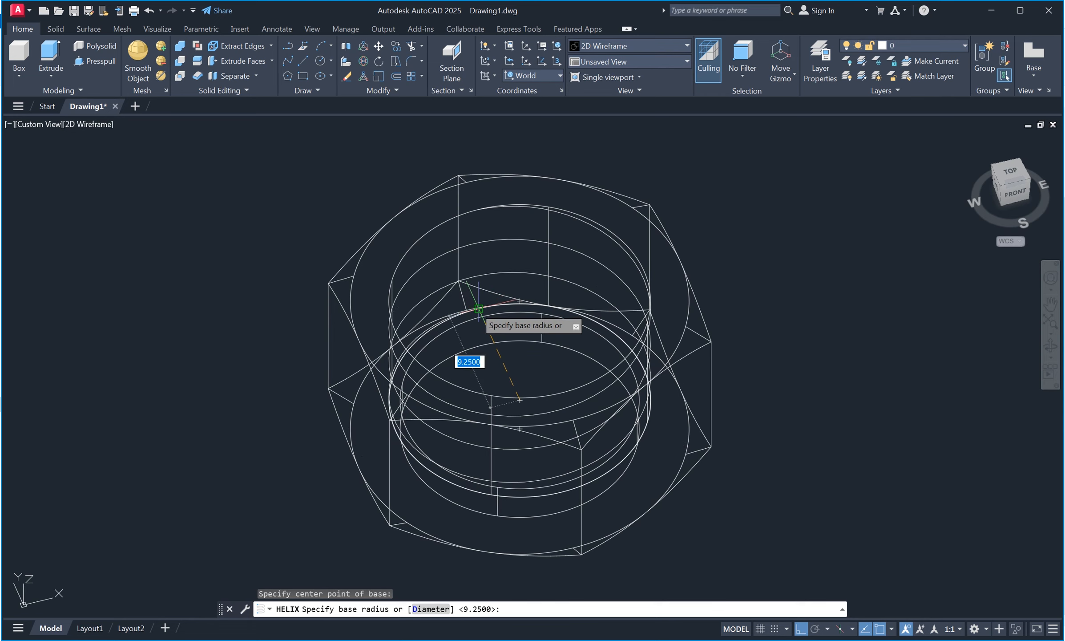
{"action": "left_click", "coordinate": [473, 308]}
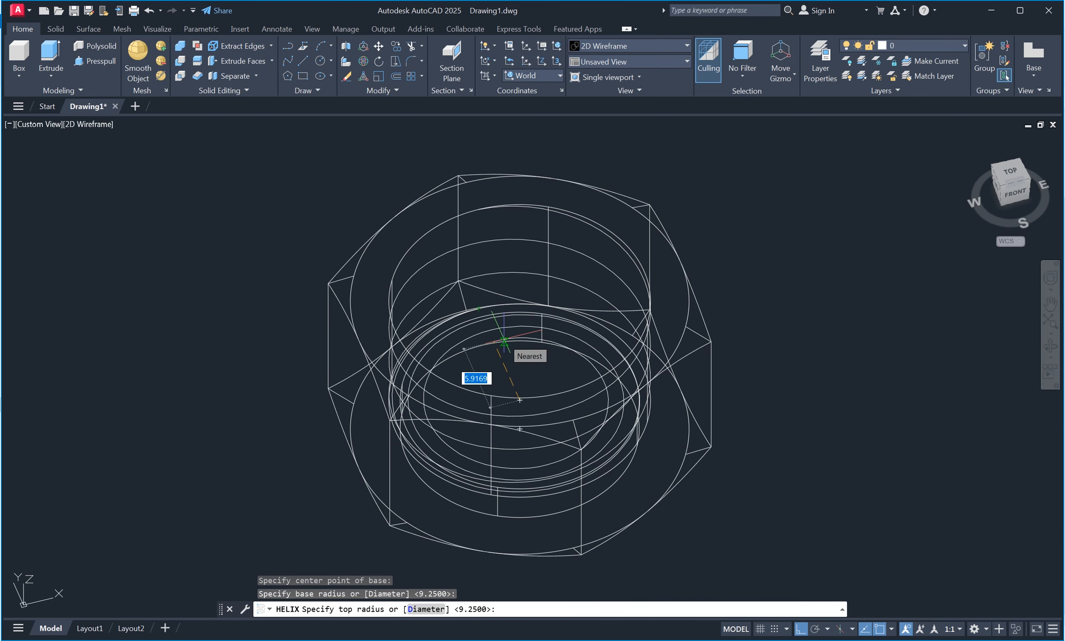
{"action": "left_click", "coordinate": [479, 308]}
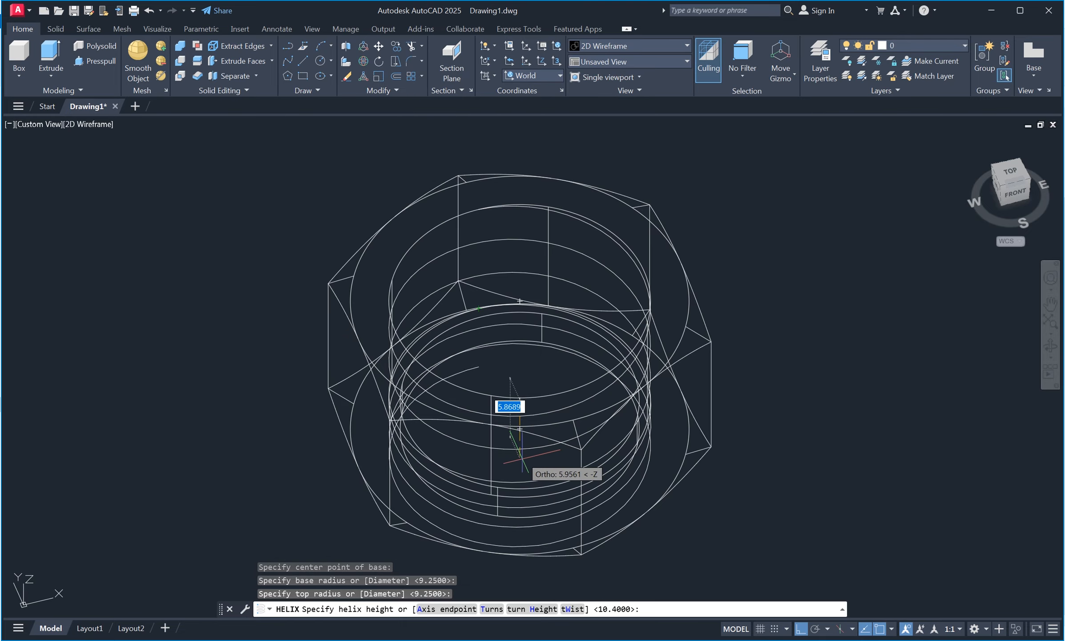
{"action": "left_click", "coordinate": [519, 402]}
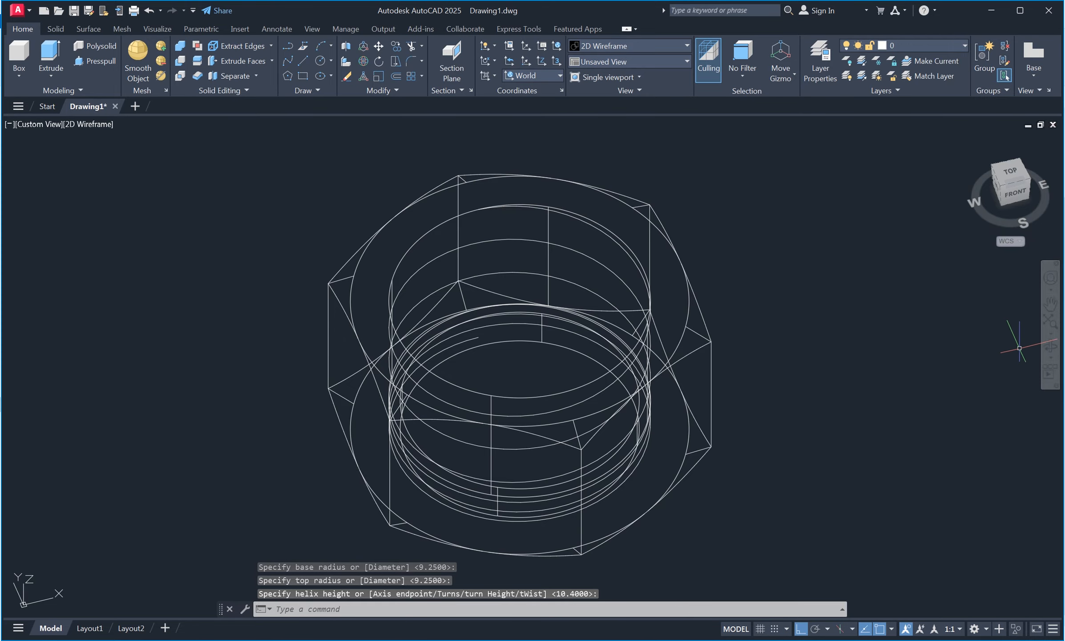
Step: Set the upper helix to 7 turns with a turn height of 1.5 in its properties
{"action": "middle_click_drag", "start_coordinate": [800, 284], "coordinate": [825, 429], "text": "shift"}
{"action": "right_click", "coordinate": [777, 266]}
{"action": "left_click", "coordinate": [799, 272]}
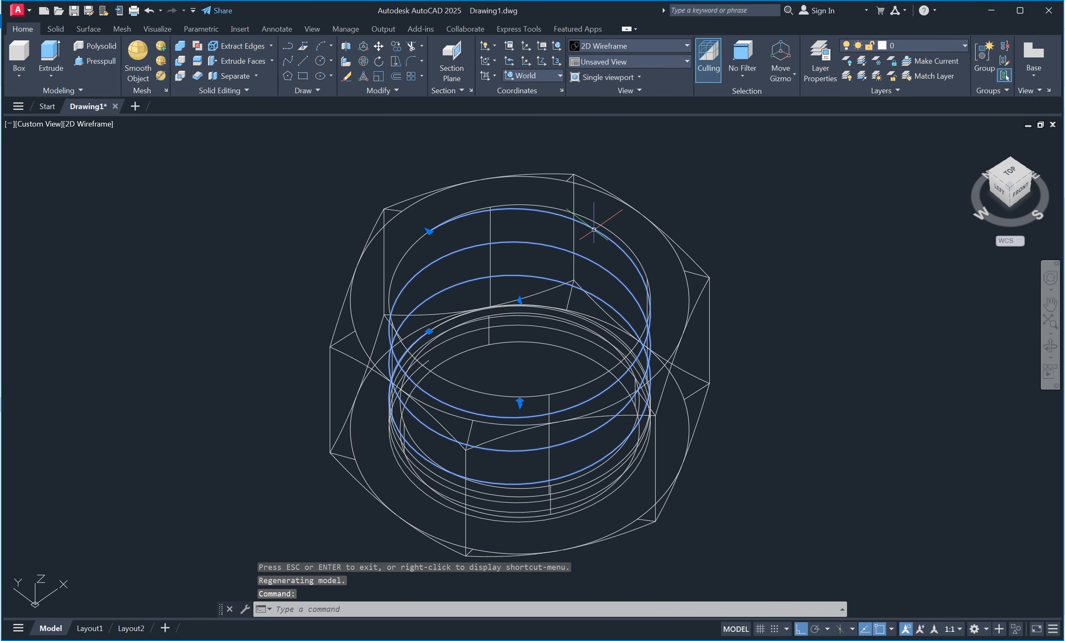
{"action": "right_click", "coordinate": [594, 229]}
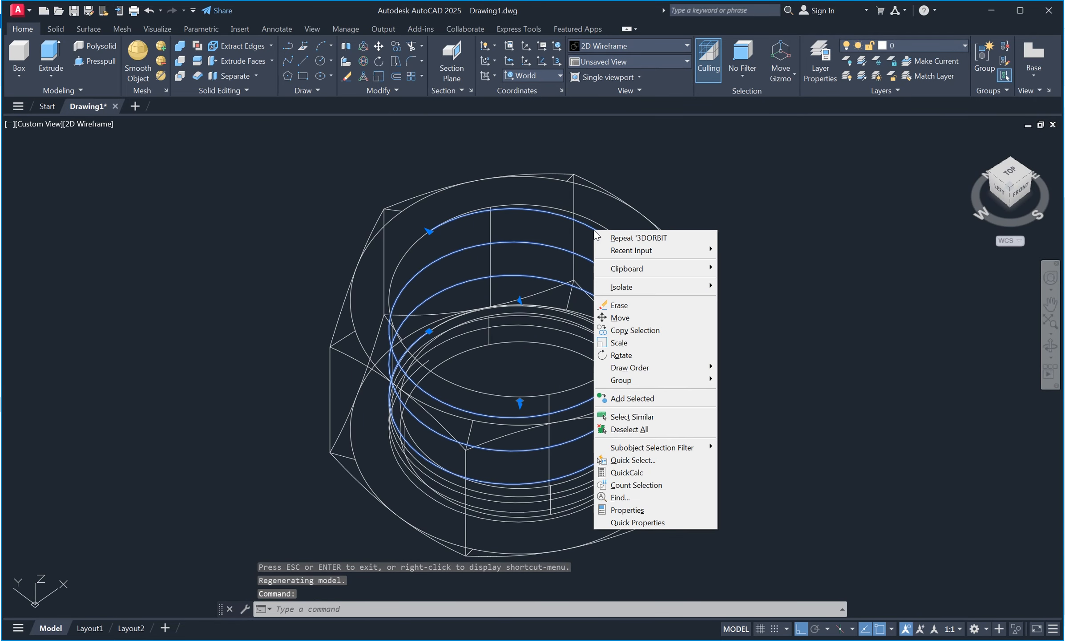
{"action": "left_click", "coordinate": [672, 510]}
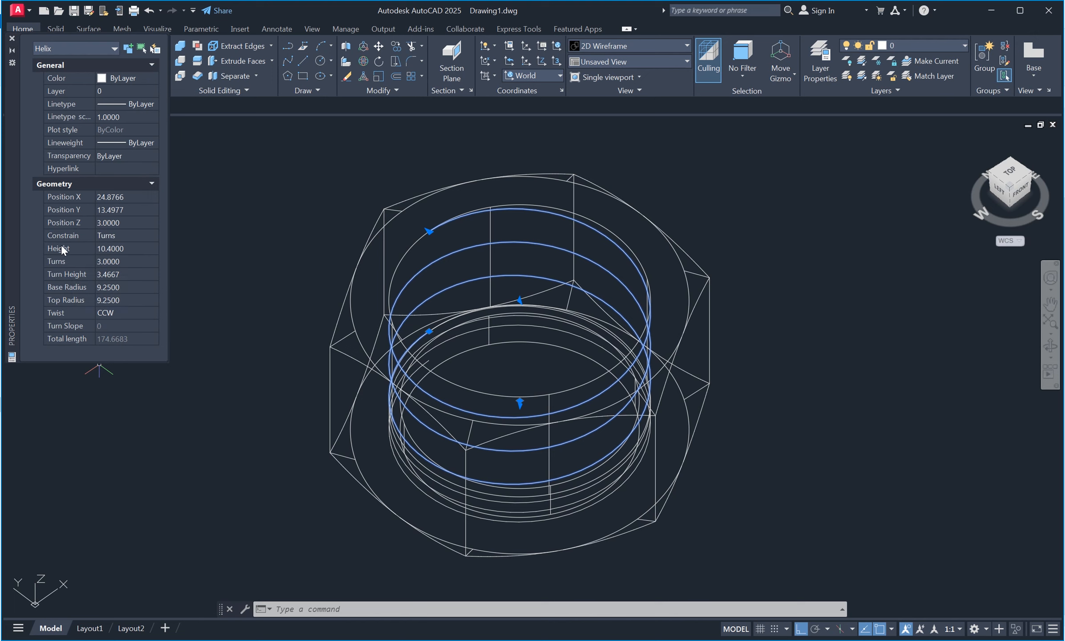
{"action": "left_click", "coordinate": [117, 261]}
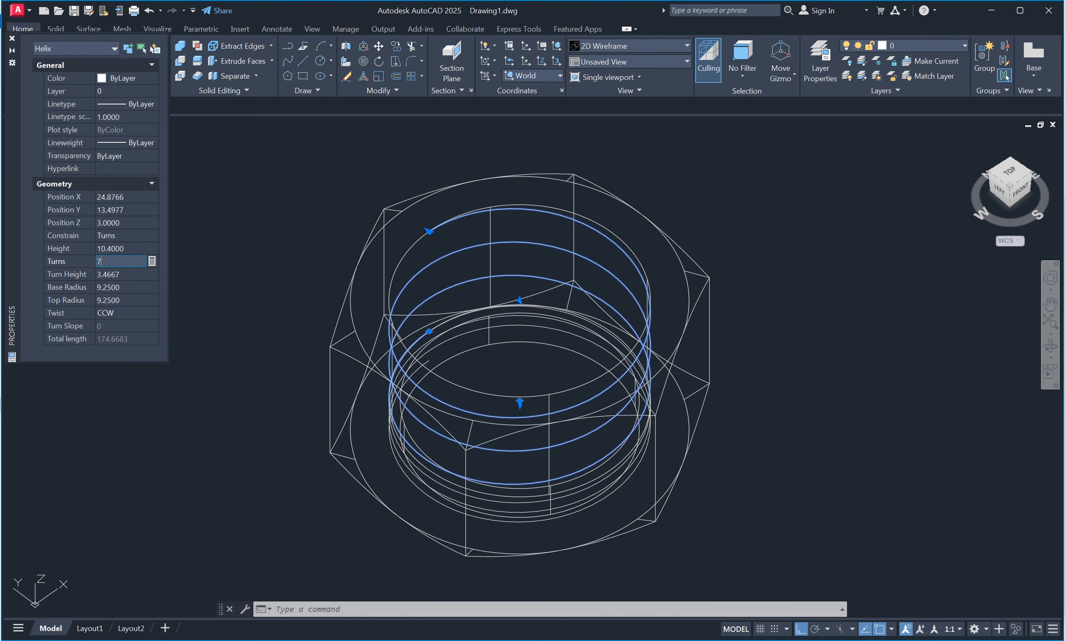
{"action": "left_click", "coordinate": [128, 245]}
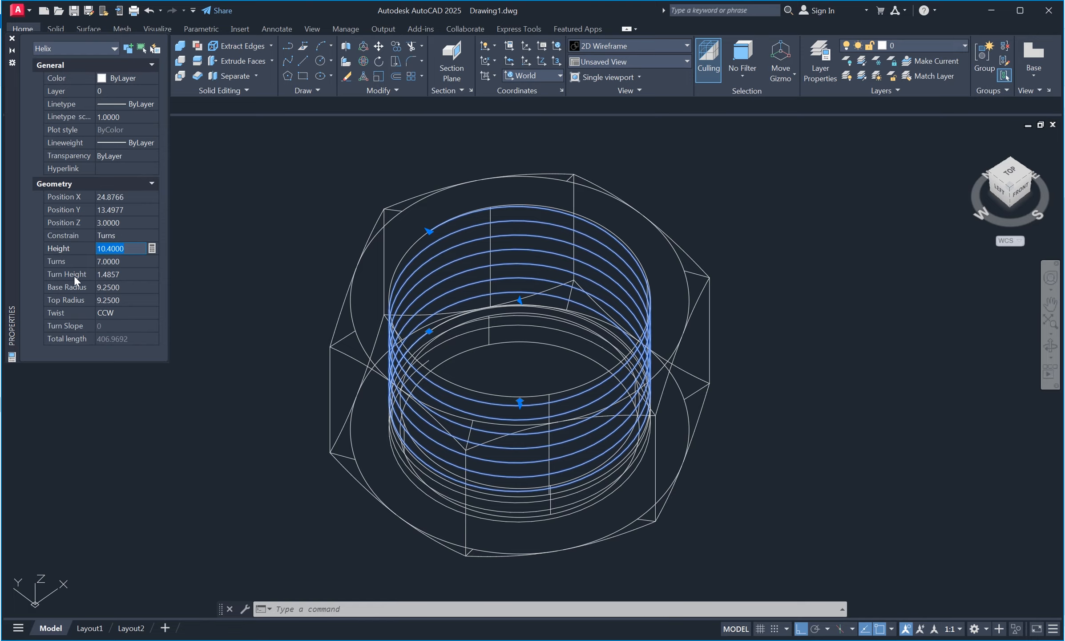
{"action": "left_click", "coordinate": [108, 275]}
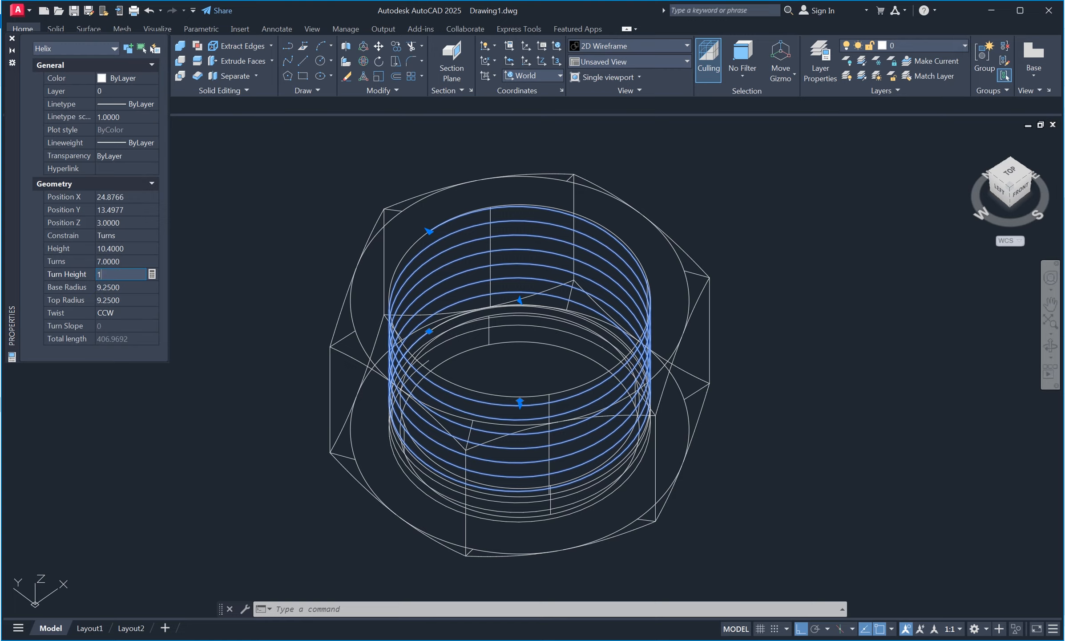
{"action": "left_click", "coordinate": [131, 287]}
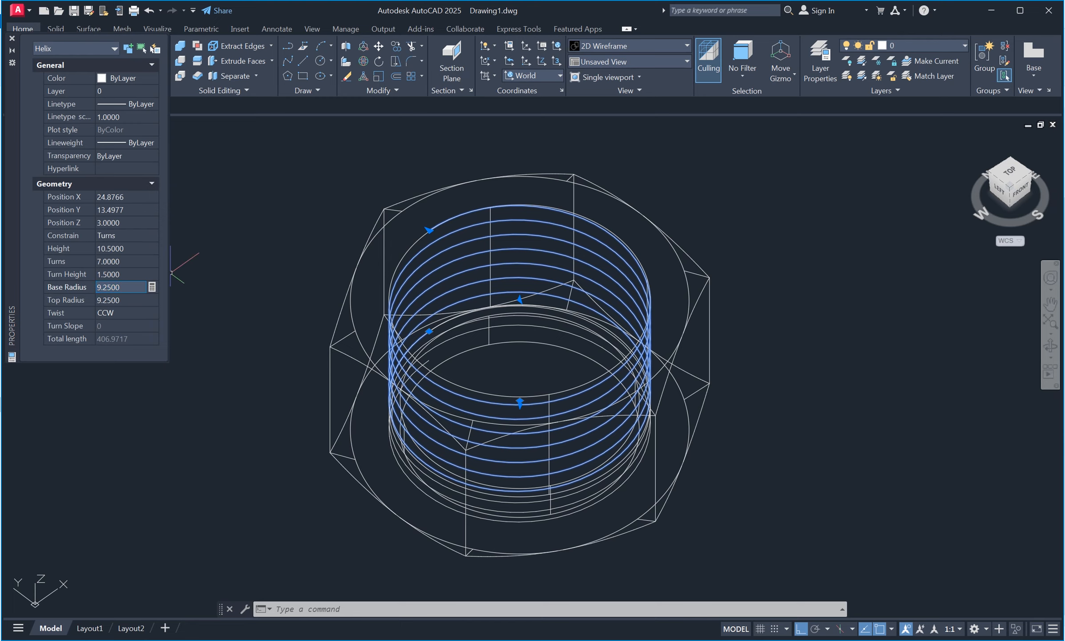
{"action": "key", "text": "Escape"}
{"action": "key", "text": "Escape"}
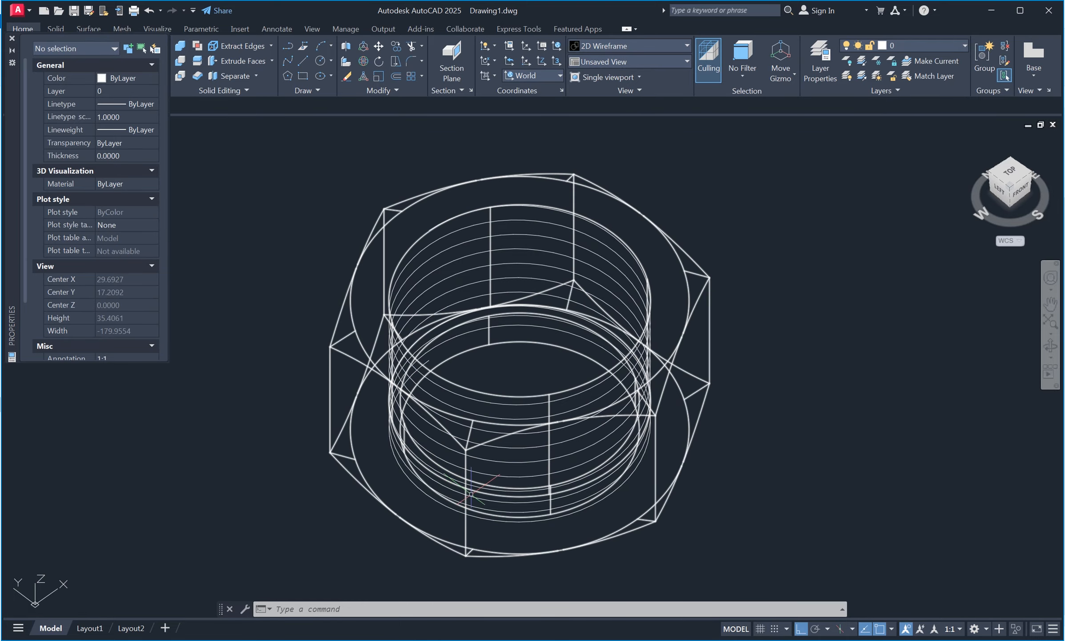
Step: Set the lower helix to 0.5 turns, a turn height of 1.5 and a top radius of 8, and close its properties
{"action": "left_click", "coordinate": [491, 508]}
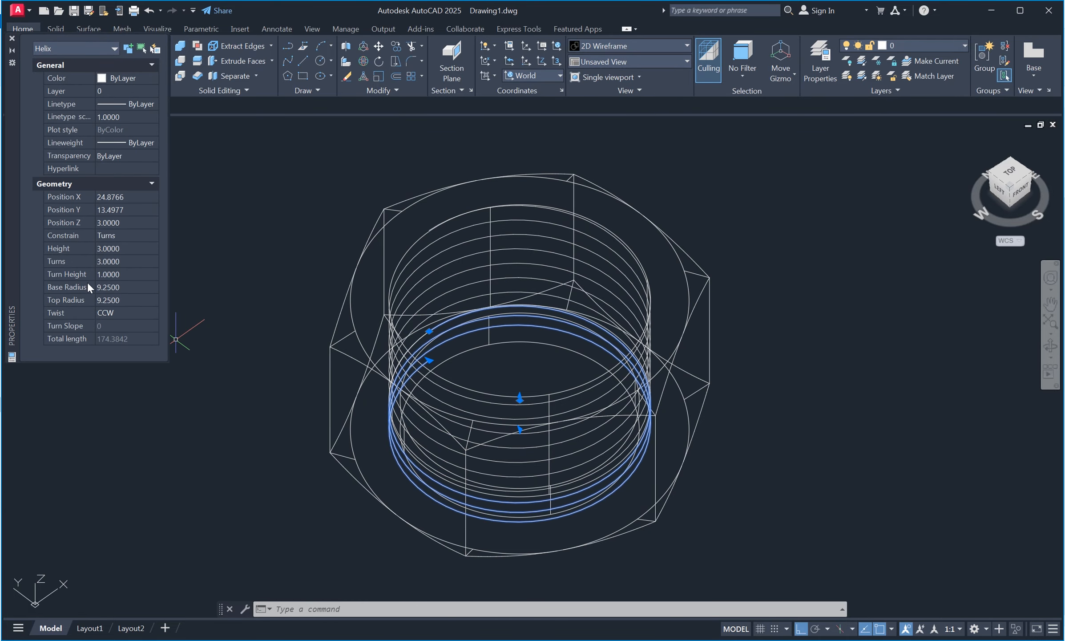
{"action": "left_click", "coordinate": [130, 262]}
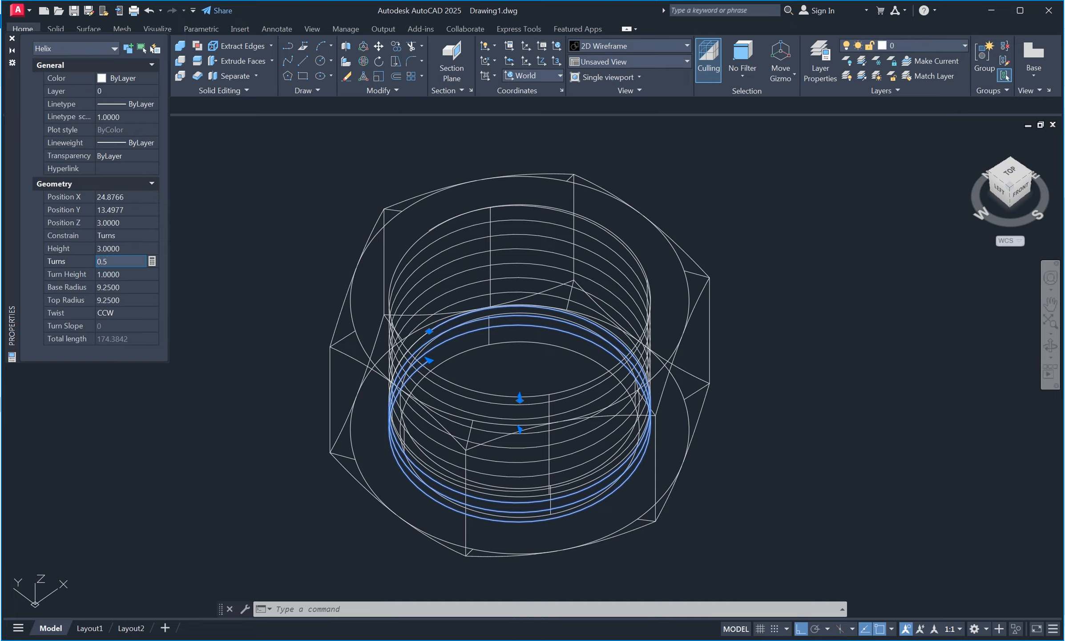
{"action": "left_click", "coordinate": [134, 275]}
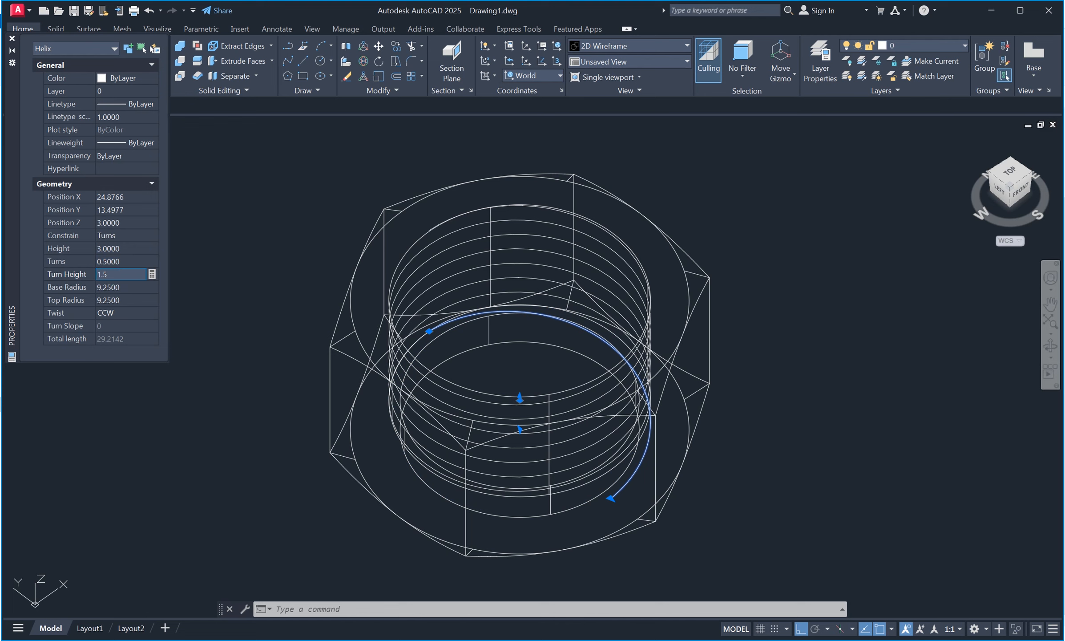
{"action": "left_click", "coordinate": [123, 288]}
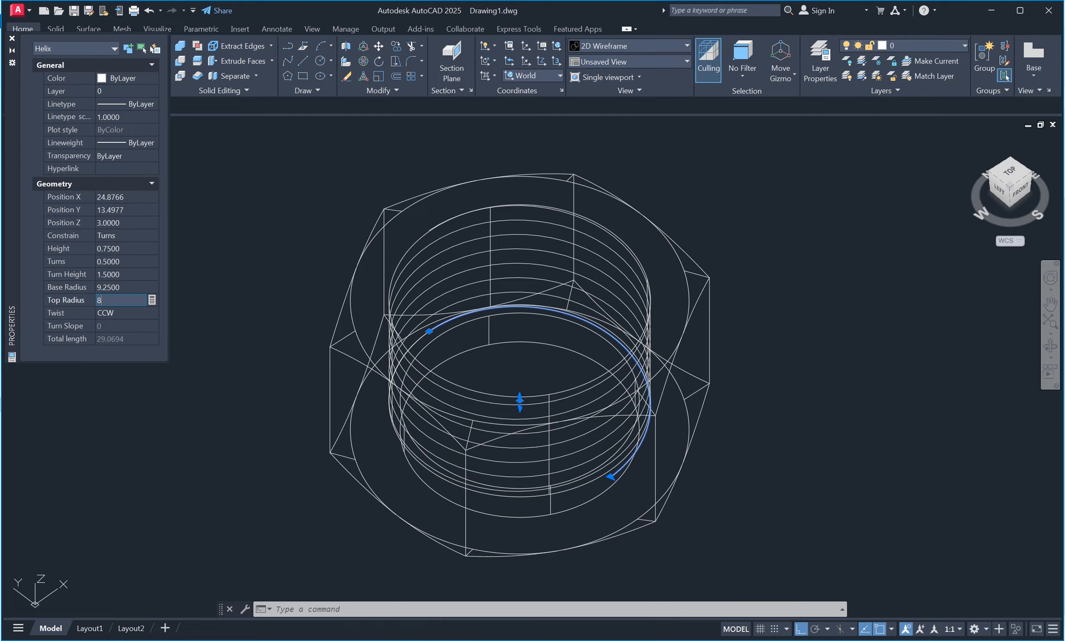
{"action": "left_click", "coordinate": [121, 312]}
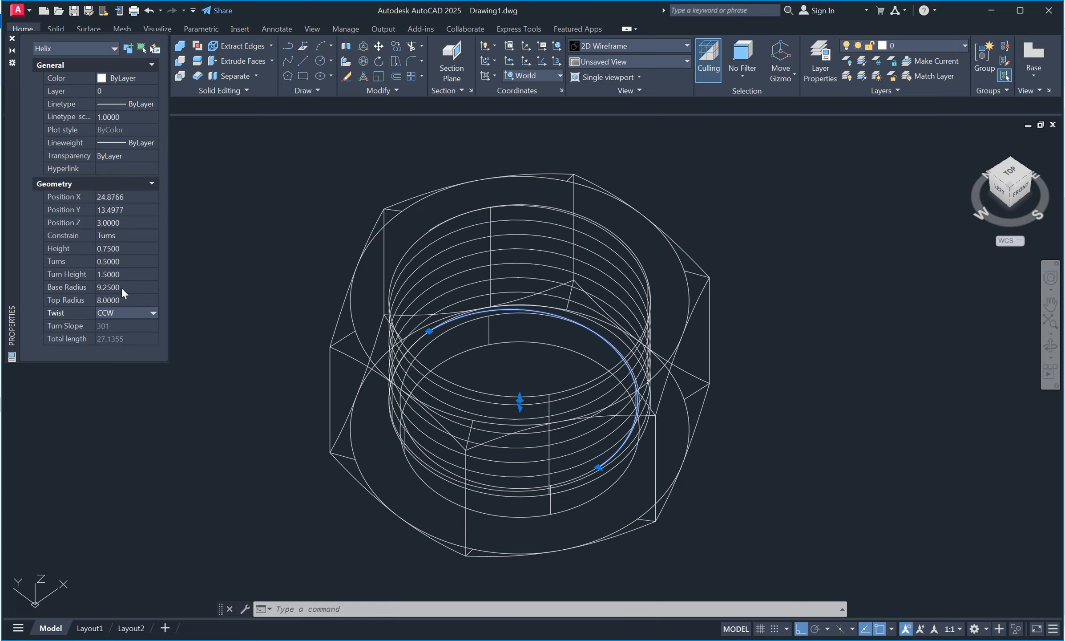
{"action": "left_click", "coordinate": [12, 39]}
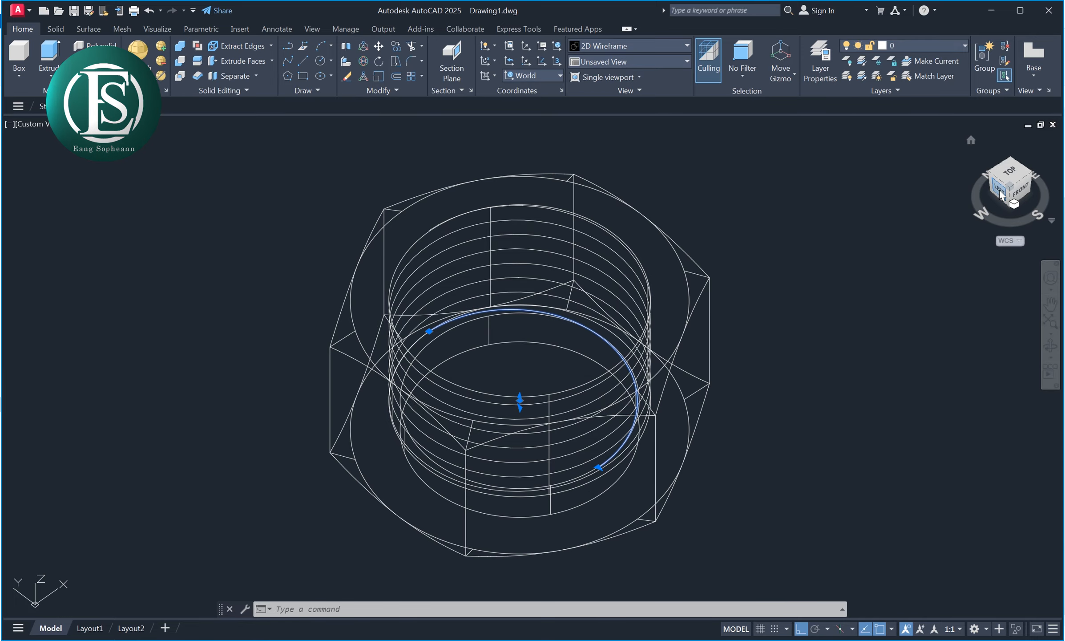
Step: Examine the lower half-turn helix in the Top, SW Isometric and NW Isometric views, and clear the selection
{"action": "left_click", "coordinate": [1009, 174]}
{"action": "scroll", "coordinate": [841, 229], "scroll_direction": "down", "scroll_amount": 2}
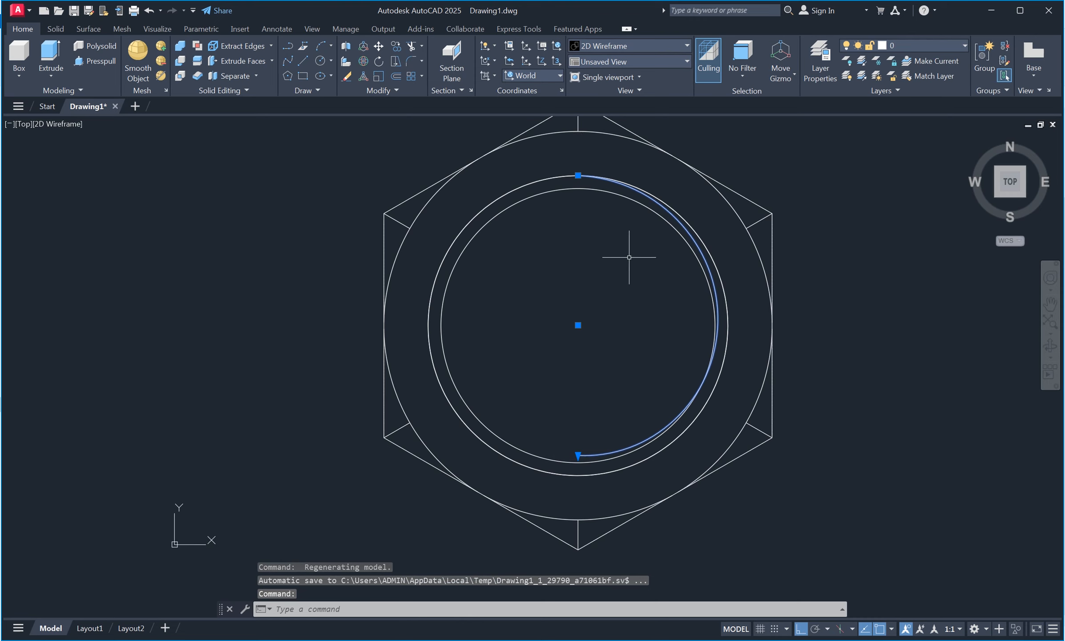
{"action": "left_click", "coordinate": [997, 194]}
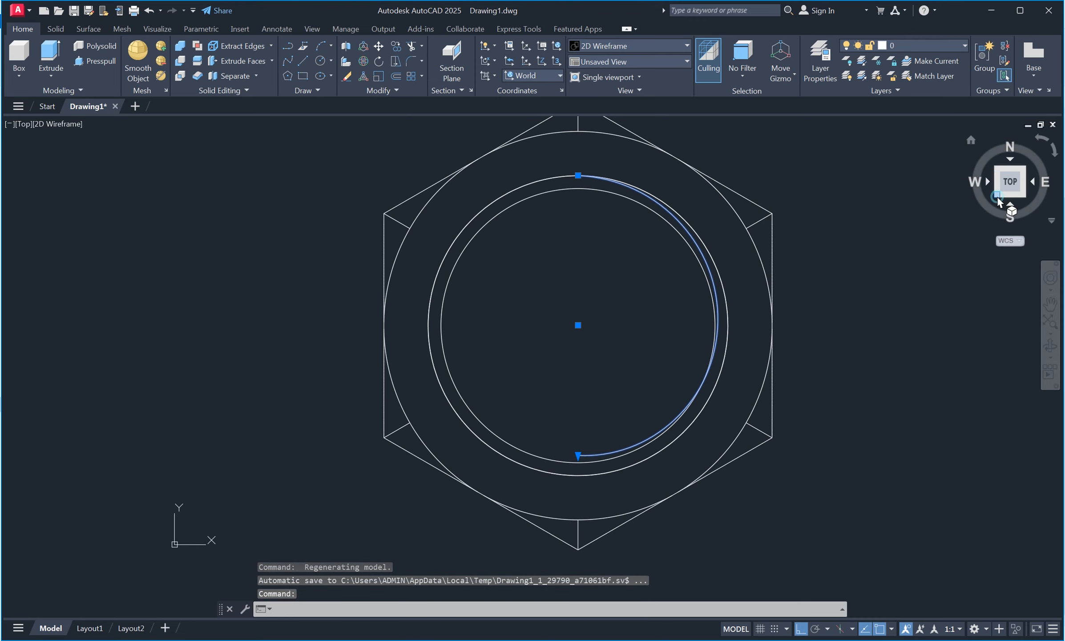
{"action": "scroll", "coordinate": [917, 205], "scroll_direction": "down", "scroll_amount": 2}
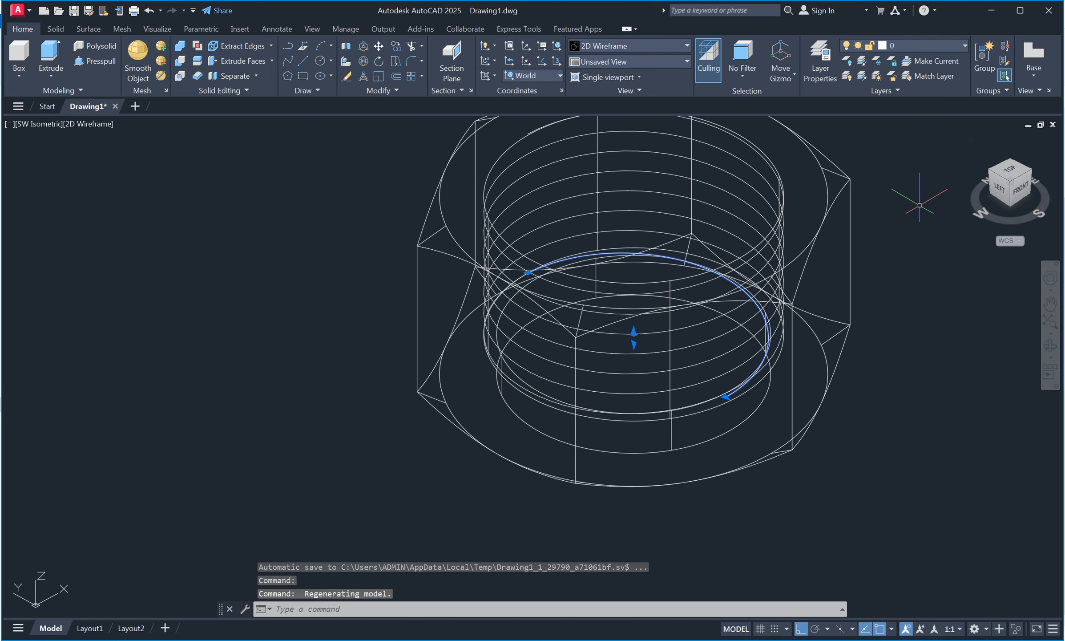
{"action": "left_click", "coordinate": [991, 173]}
{"action": "scroll", "coordinate": [854, 220], "scroll_direction": "down", "scroll_amount": 2}
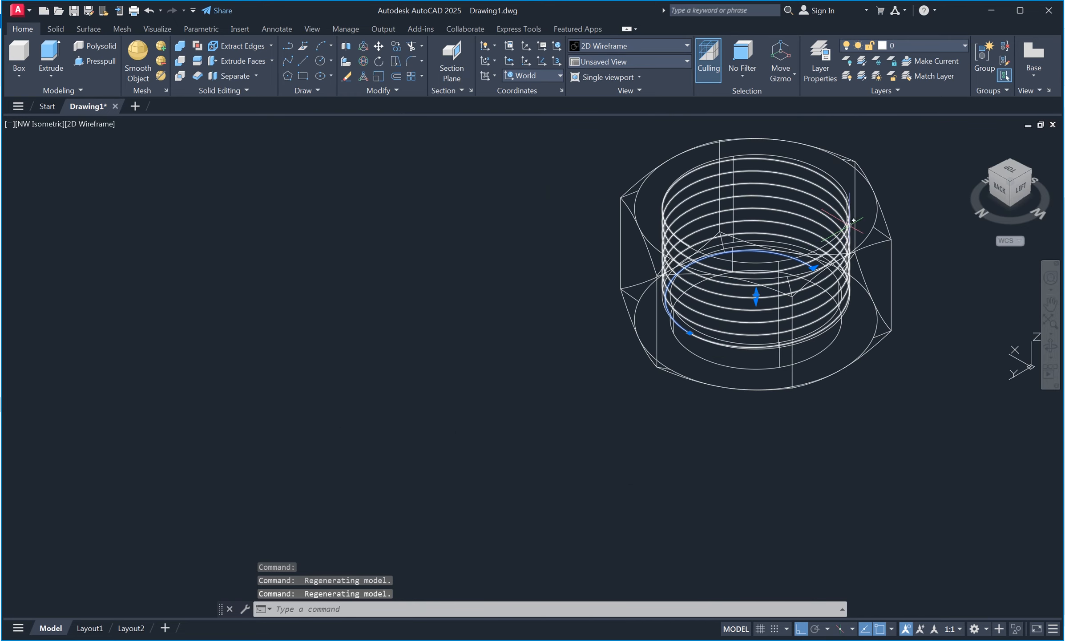
{"action": "middle_click_drag", "start_coordinate": [853, 220], "coordinate": [687, 285]}
{"action": "scroll", "coordinate": [694, 292], "scroll_direction": "up", "scroll_amount": 3}
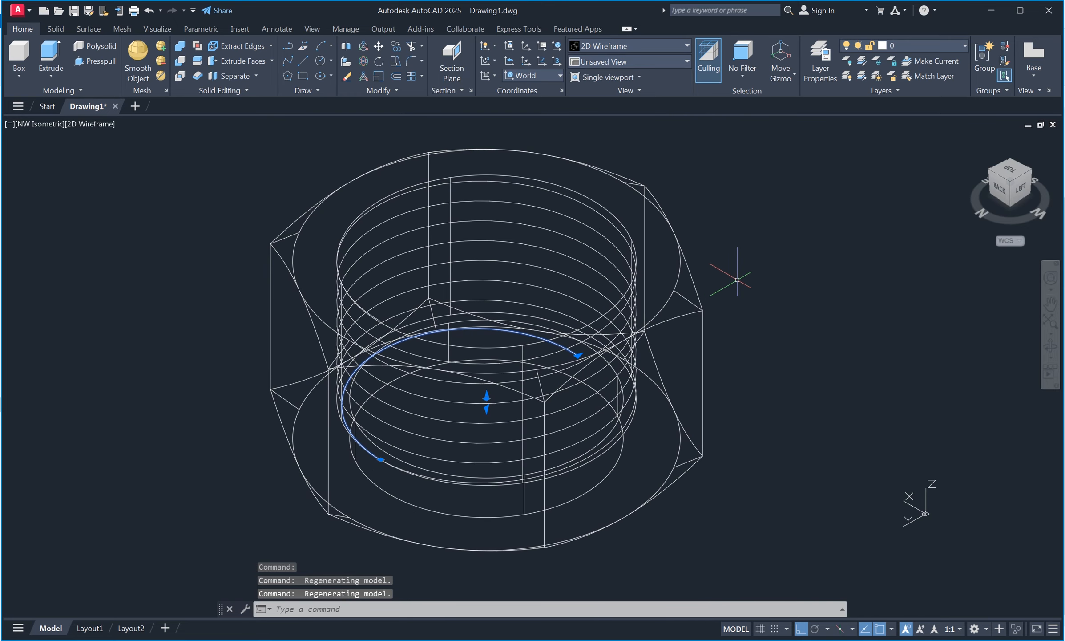
{"action": "middle_click_drag", "start_coordinate": [762, 279], "coordinate": [803, 273]}
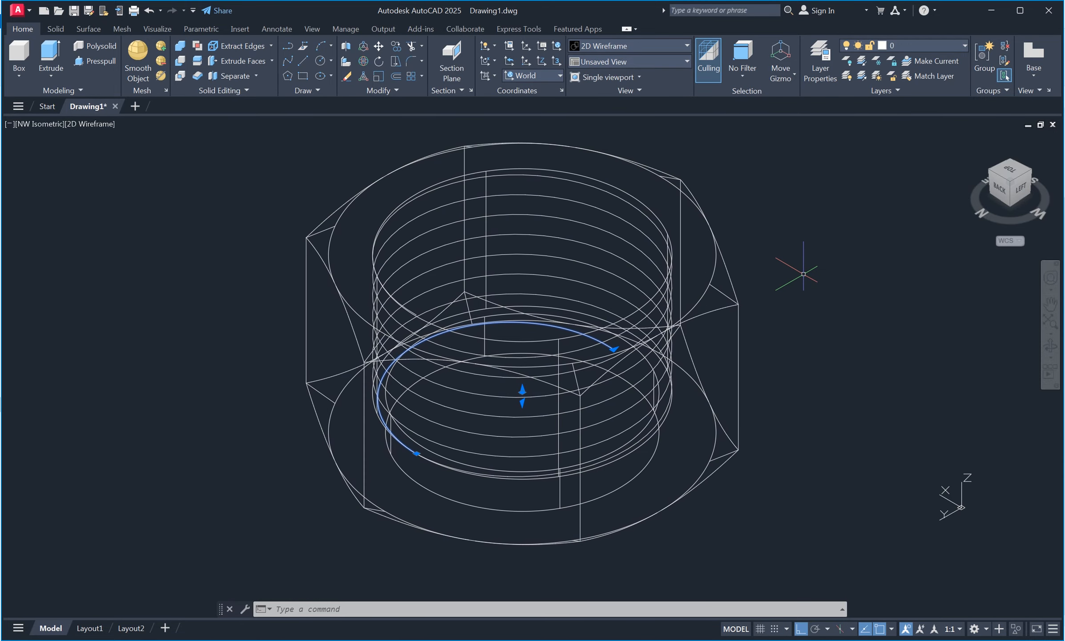
{"action": "key", "text": "Escape"}
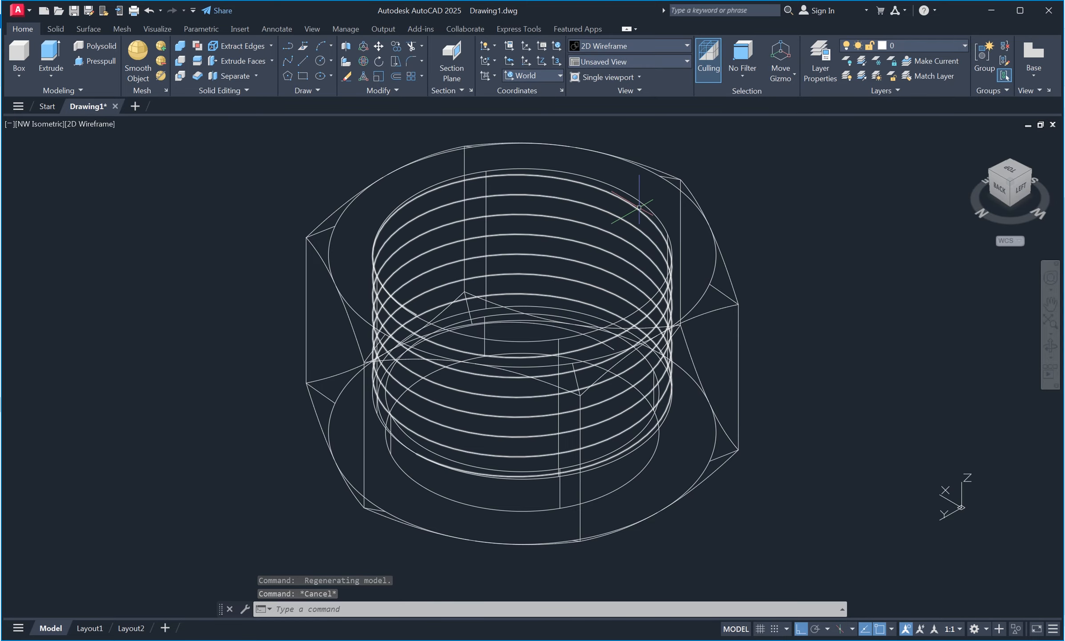
Step: Move both helixes 1.5 units up along the Z axis and check their position from the Back and NW Isometric views
{"action": "type", "text": "m"}
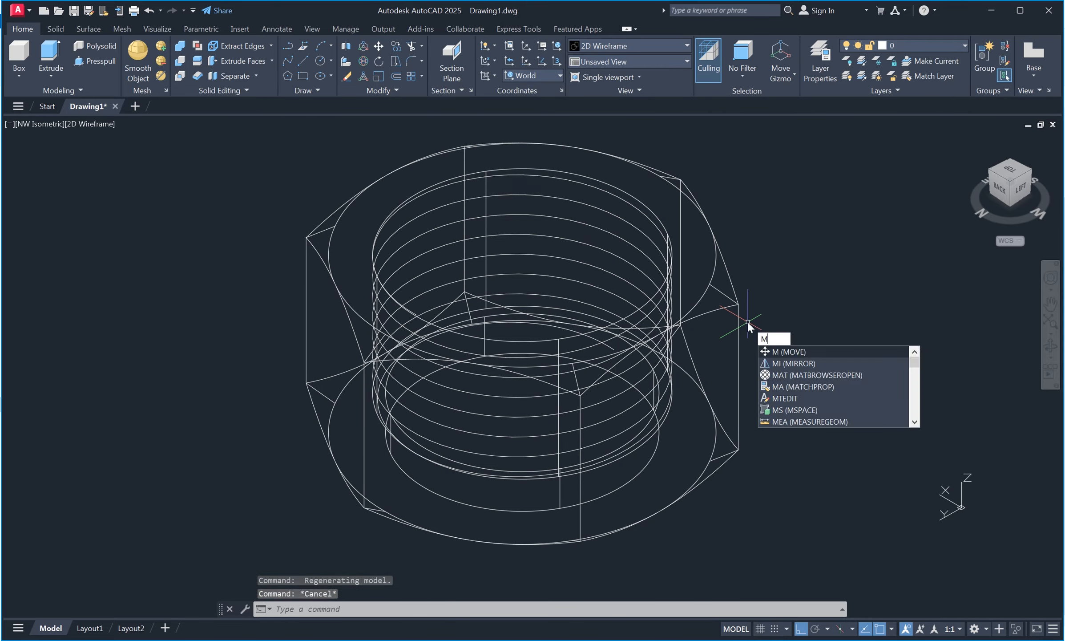
{"action": "key", "text": "Return"}
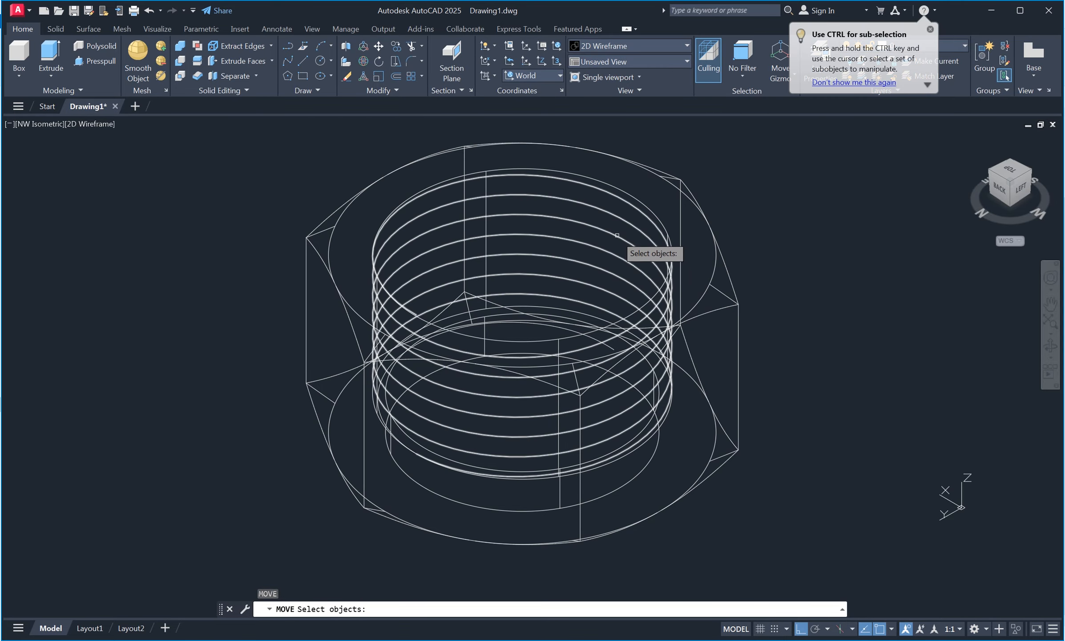
{"action": "left_click", "coordinate": [612, 244]}
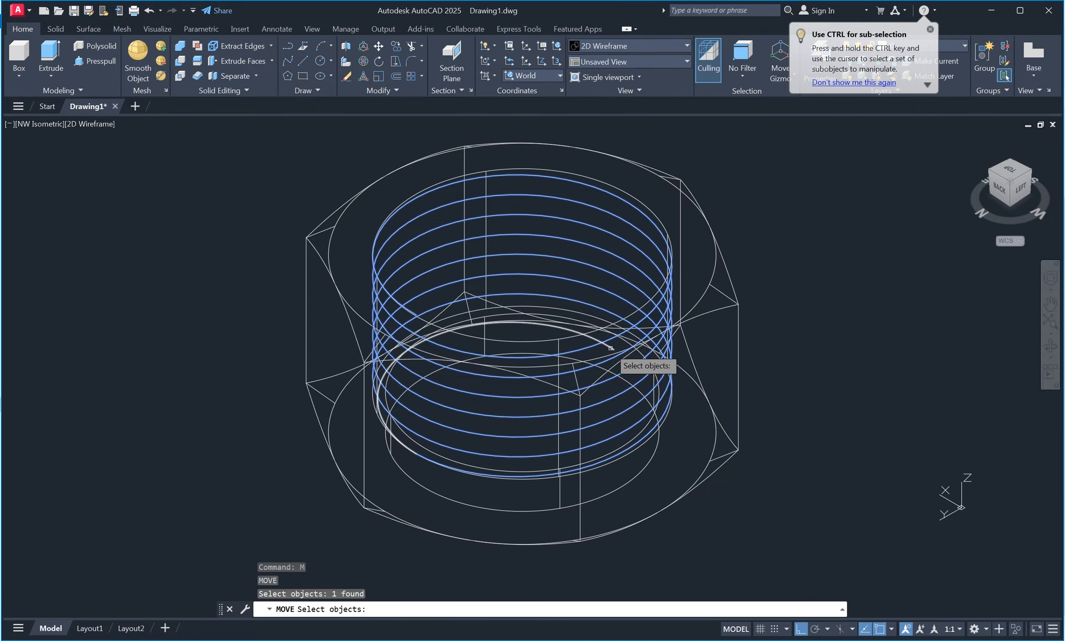
{"action": "left_click", "coordinate": [622, 341]}
{"action": "key", "text": "Return"}
{"action": "left_click", "coordinate": [850, 377]}
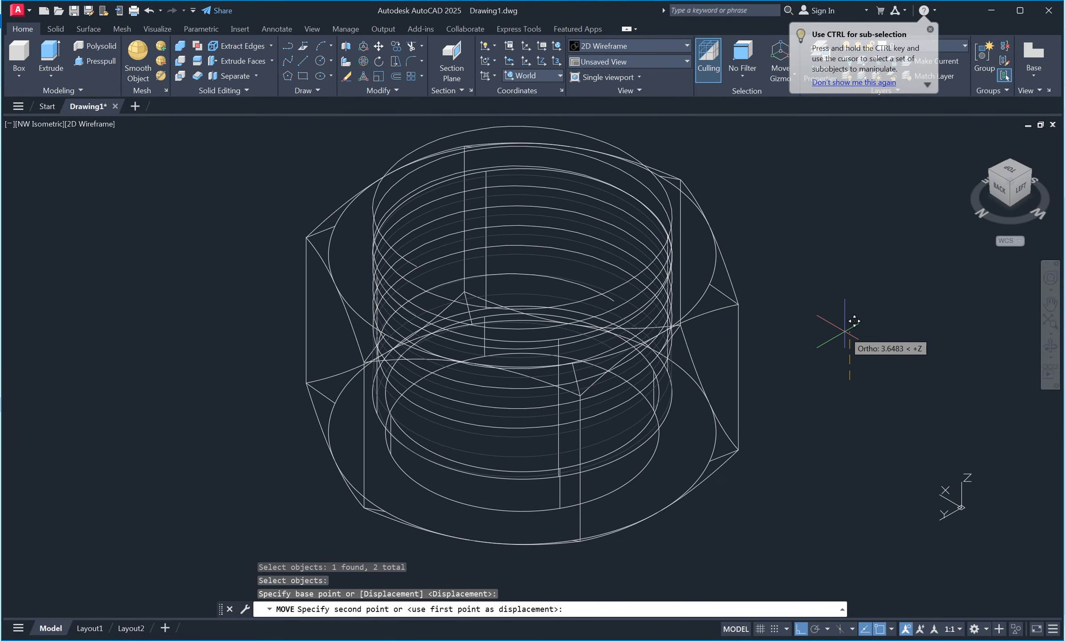
{"action": "type", "text": "1.5"}
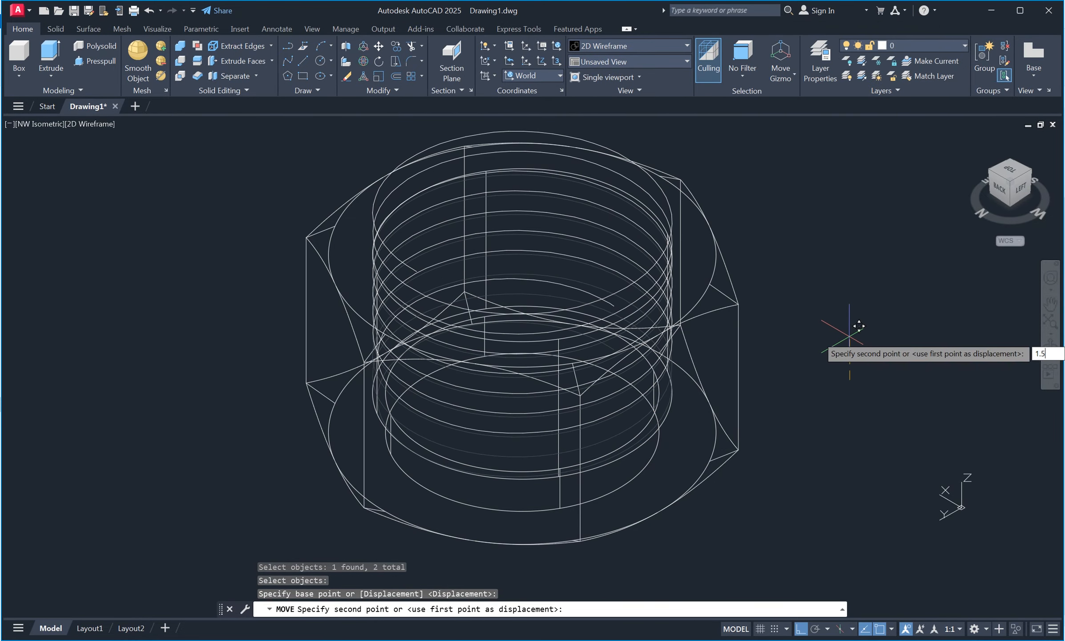
{"action": "key", "text": "Return"}
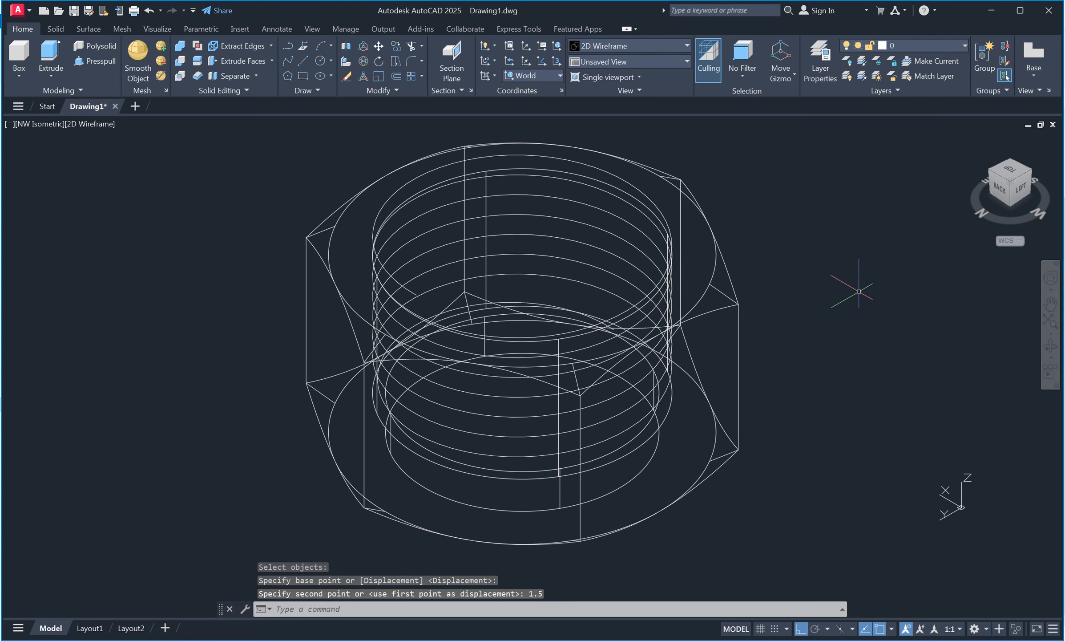
{"action": "left_click", "coordinate": [1005, 189]}
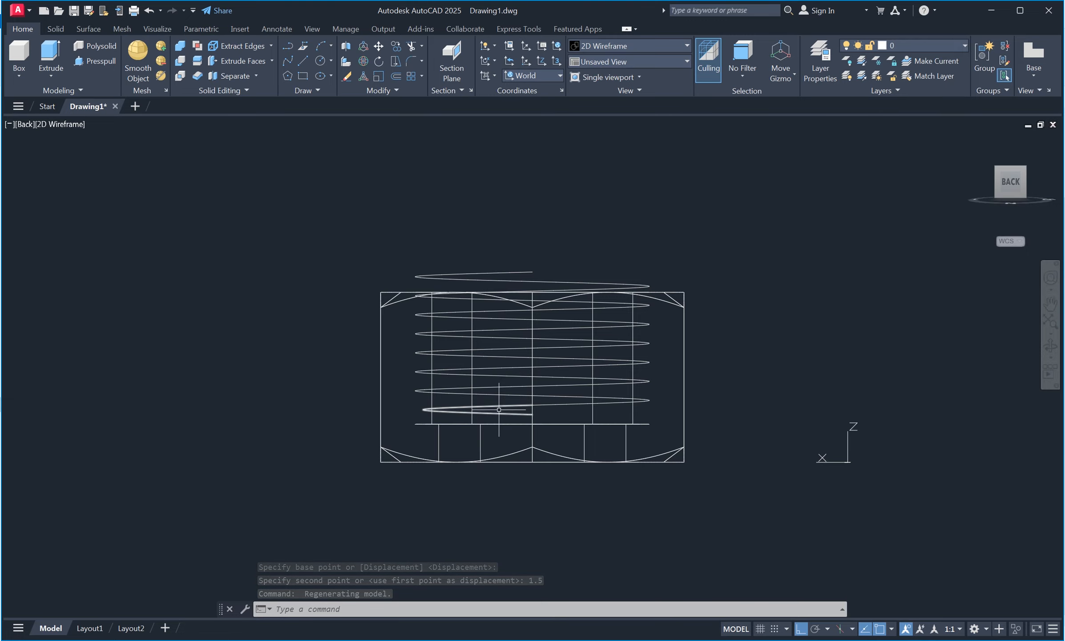
{"action": "left_click", "coordinate": [1024, 169]}
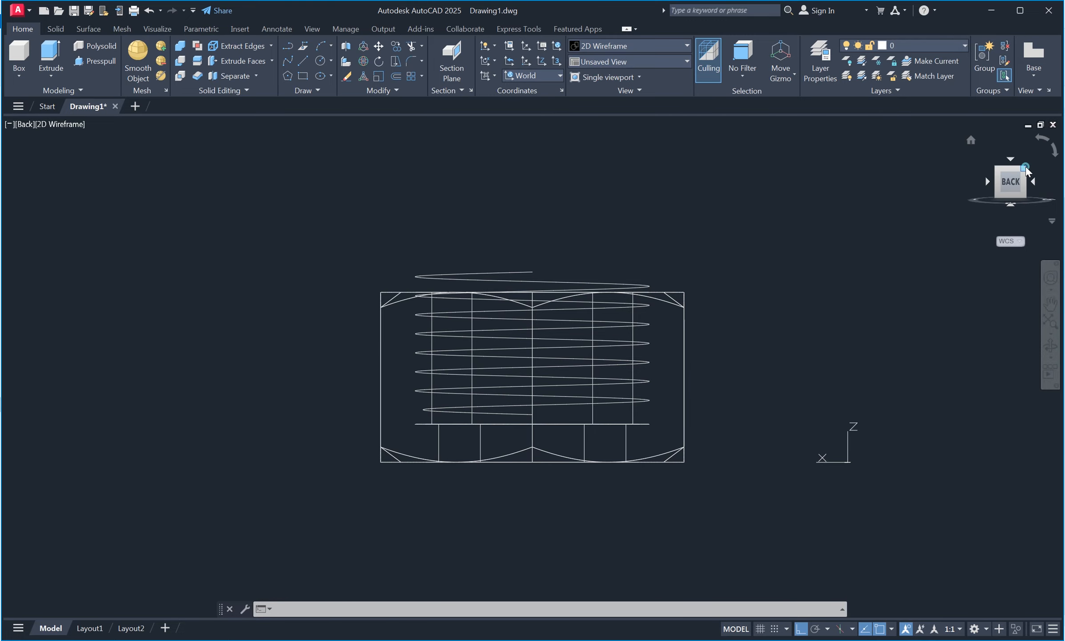
{"action": "middle_click_drag", "start_coordinate": [797, 245], "coordinate": [818, 206]}
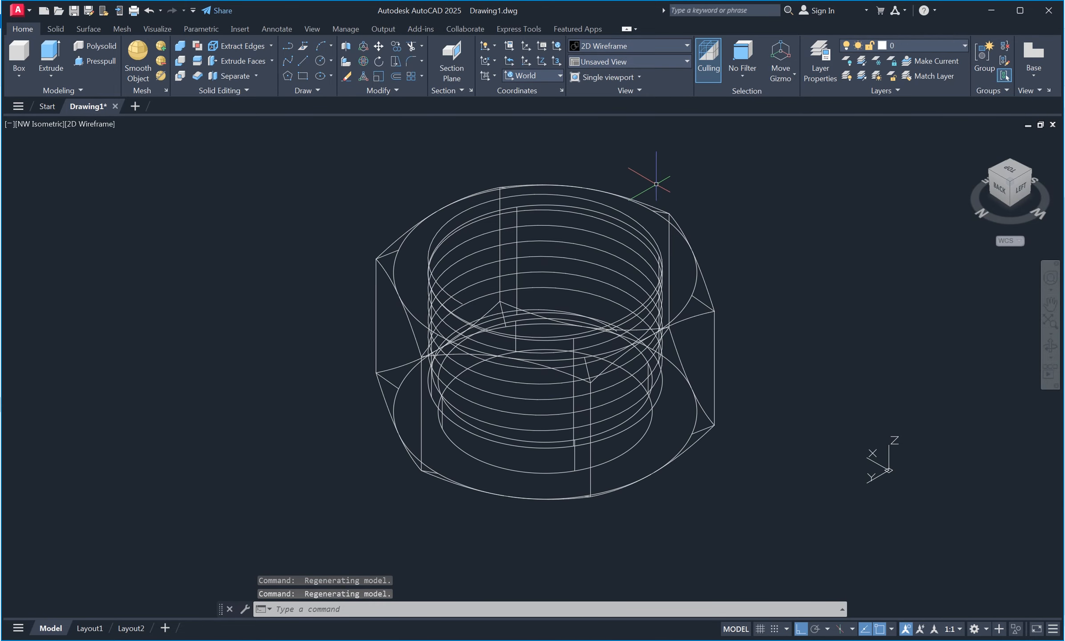
Step: Set the coordinate system to Left and draw a circle of diameter 1.5 centred on the open end of the seven-turn helix
{"action": "left_click", "coordinate": [551, 75]}
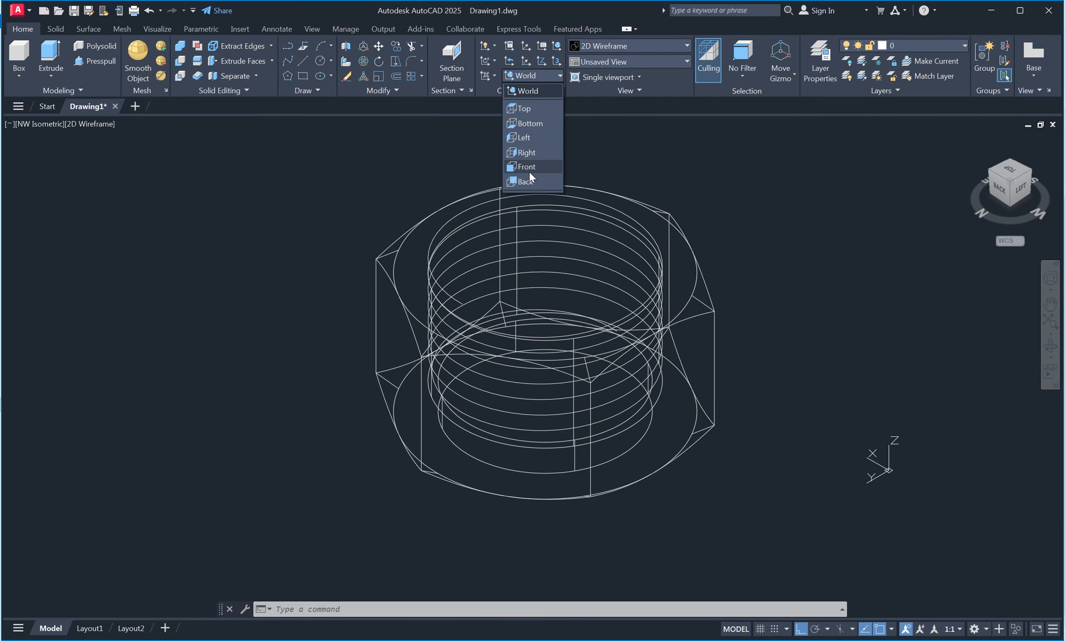
{"action": "left_click", "coordinate": [528, 138]}
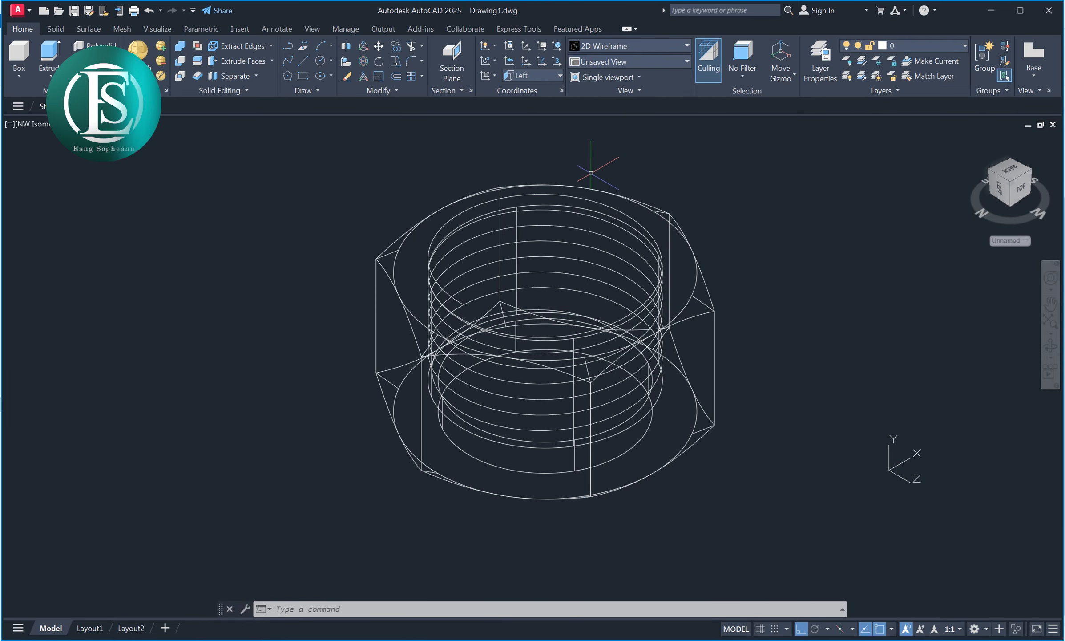
{"action": "middle_click_drag", "start_coordinate": [457, 310], "coordinate": [469, 292]}
{"action": "scroll", "coordinate": [471, 292], "scroll_direction": "up", "scroll_amount": 2}
{"action": "scroll", "coordinate": [470, 292], "scroll_direction": "up", "scroll_amount": 2}
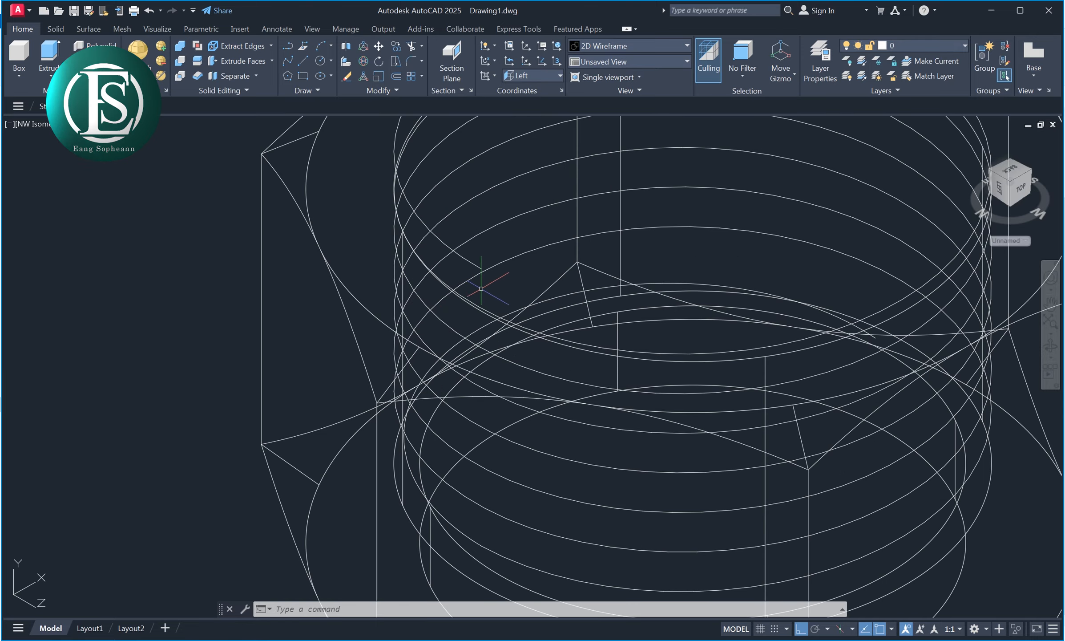
{"action": "type", "text": "C"}
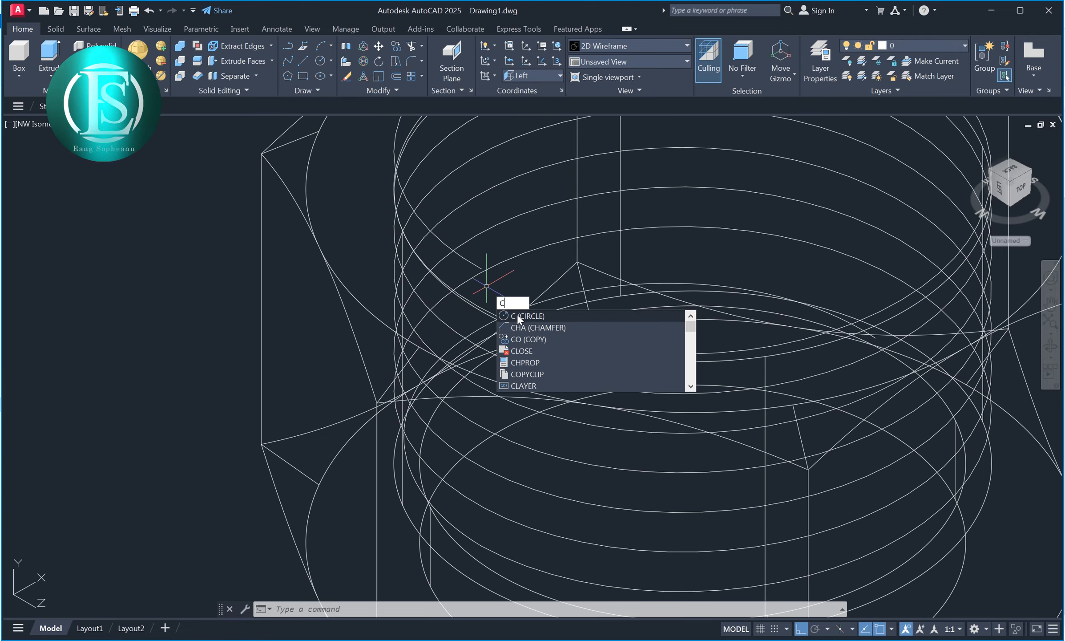
{"action": "left_click", "coordinate": [517, 315]}
{"action": "left_click", "coordinate": [481, 269]}
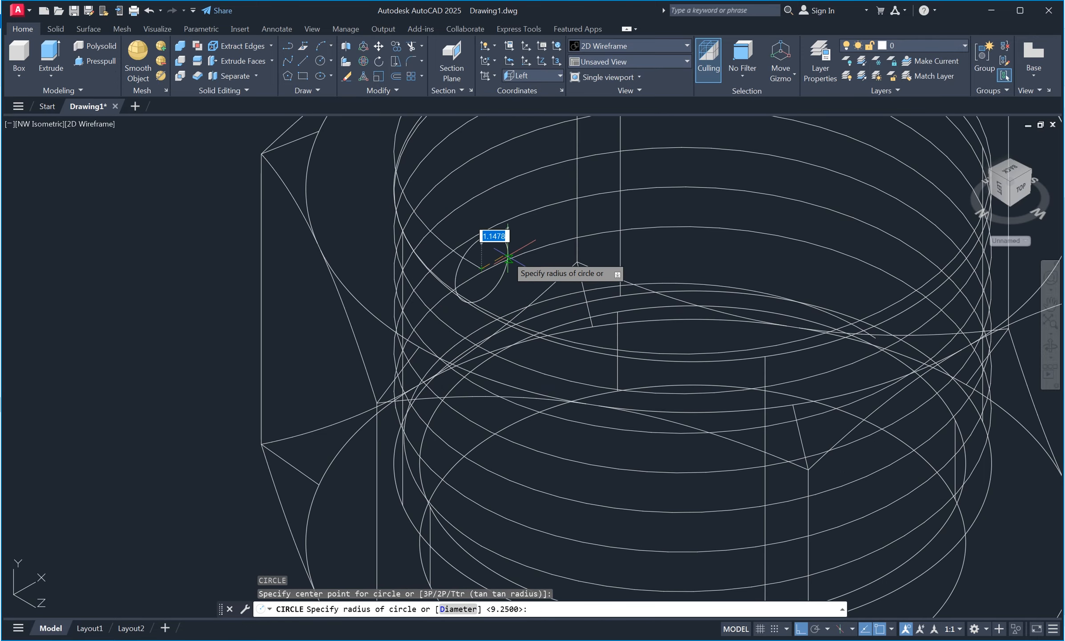
{"action": "type", "text": "d"}
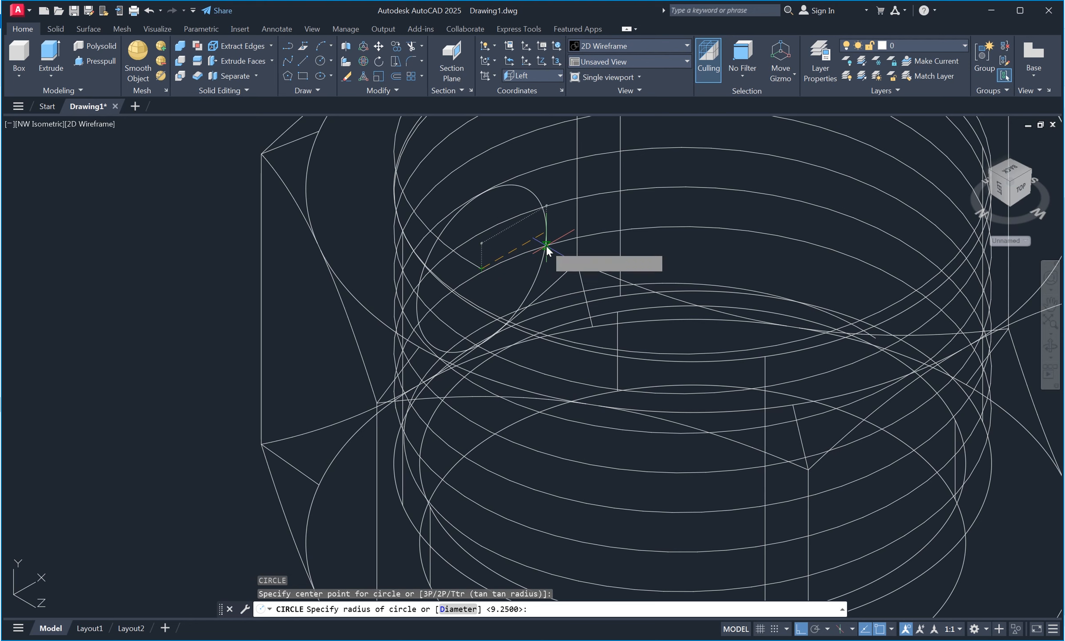
{"action": "key", "text": "Return"}
{"action": "type", "text": "1.5"}
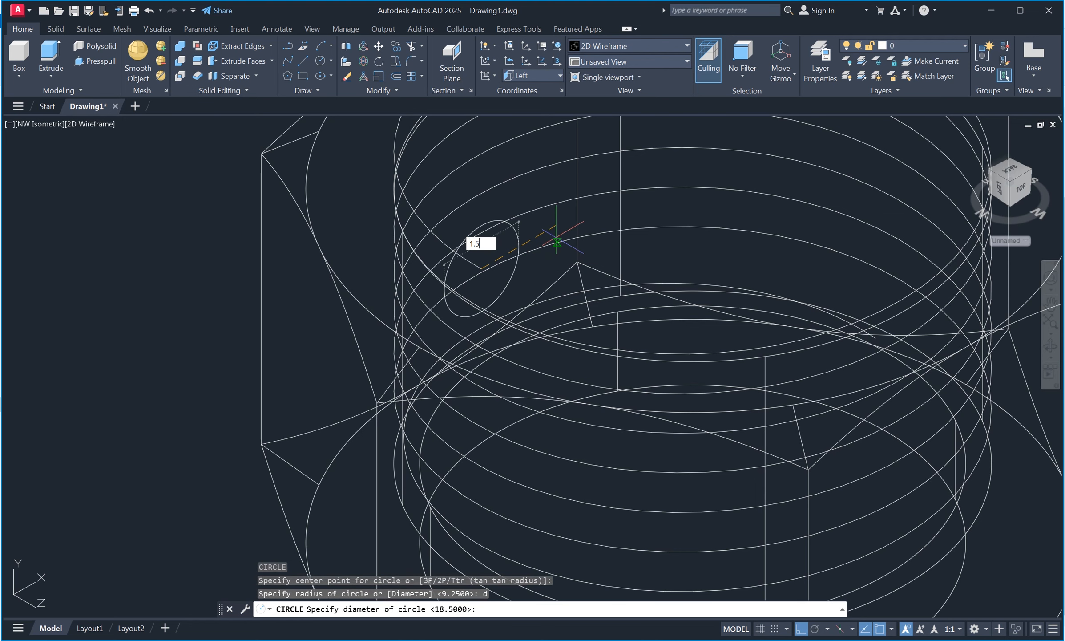
{"action": "key", "text": "Return"}
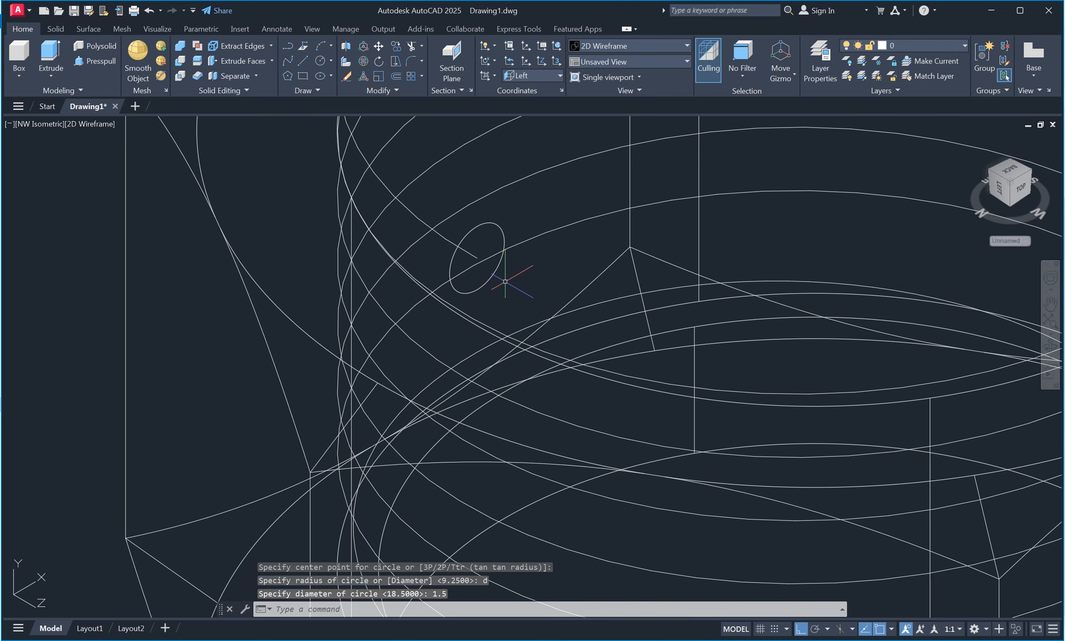
Step: Draw a three-sided polygon inscribed in the small circle, centred on its centre with one vertex on the circle's outer side
{"action": "type", "text": "po"}
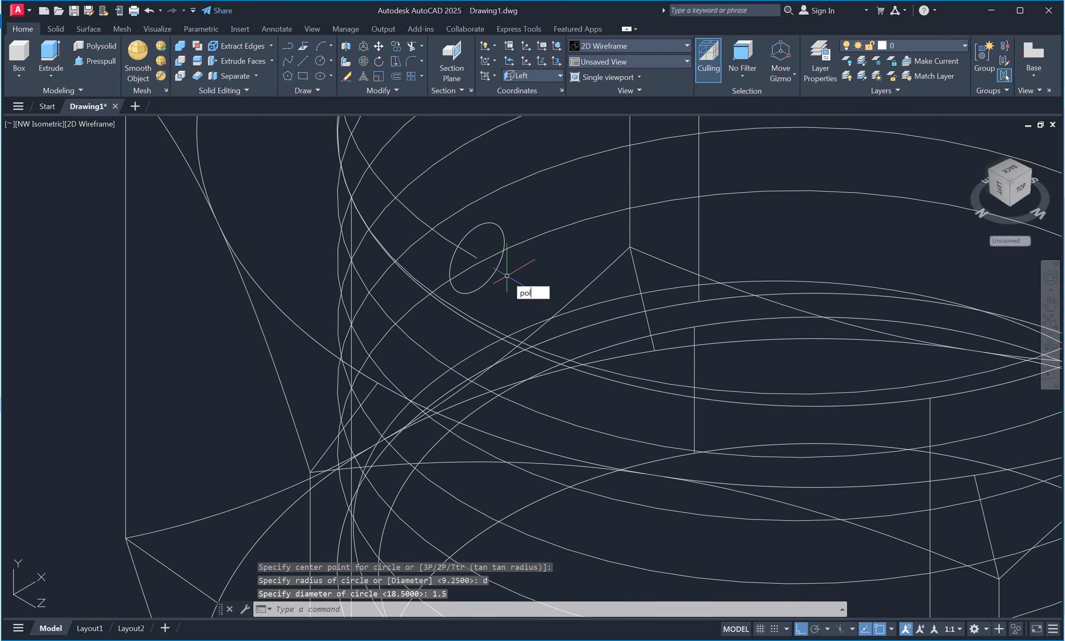
{"action": "type", "text": "l"}
{"action": "key", "text": "Return"}
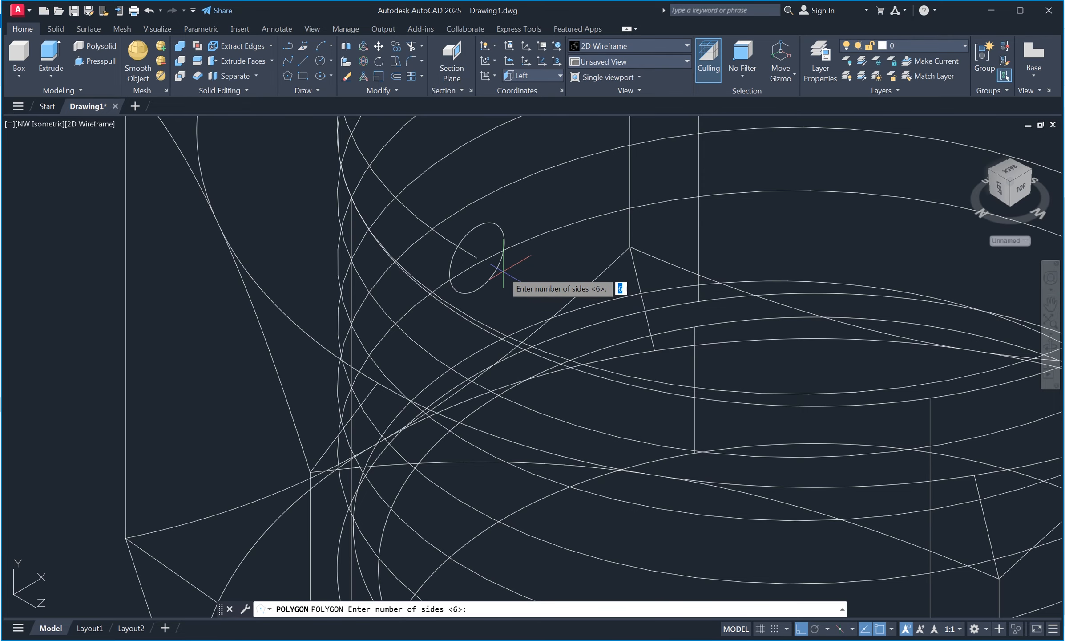
{"action": "type", "text": "3"}
{"action": "key", "text": "Return"}
{"action": "scroll", "coordinate": [476, 257], "scroll_direction": "up", "scroll_amount": 2}
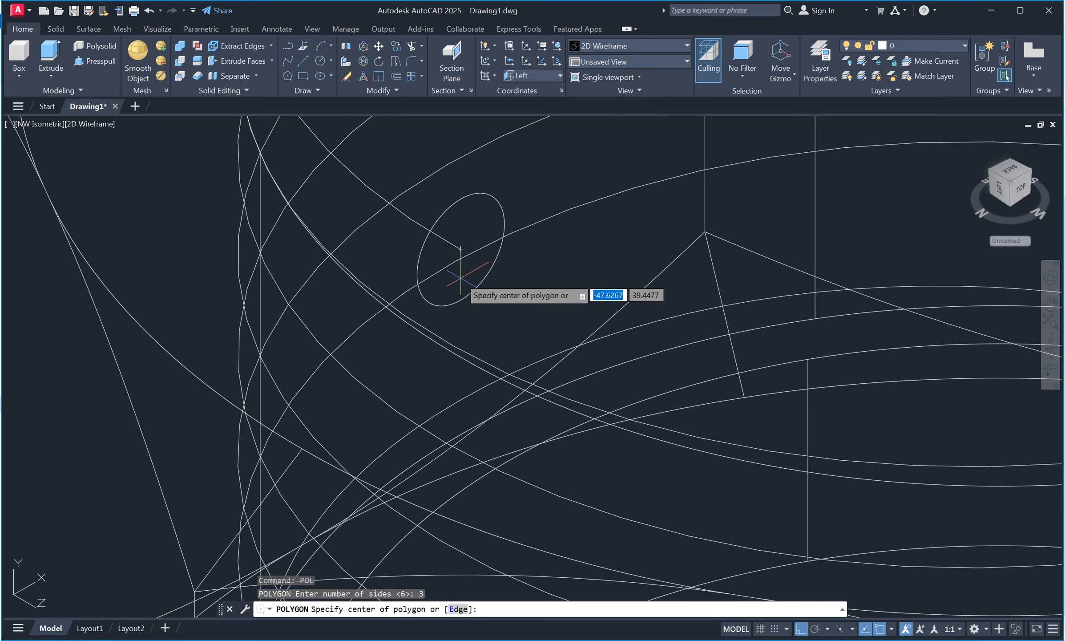
{"action": "left_click", "coordinate": [463, 249]}
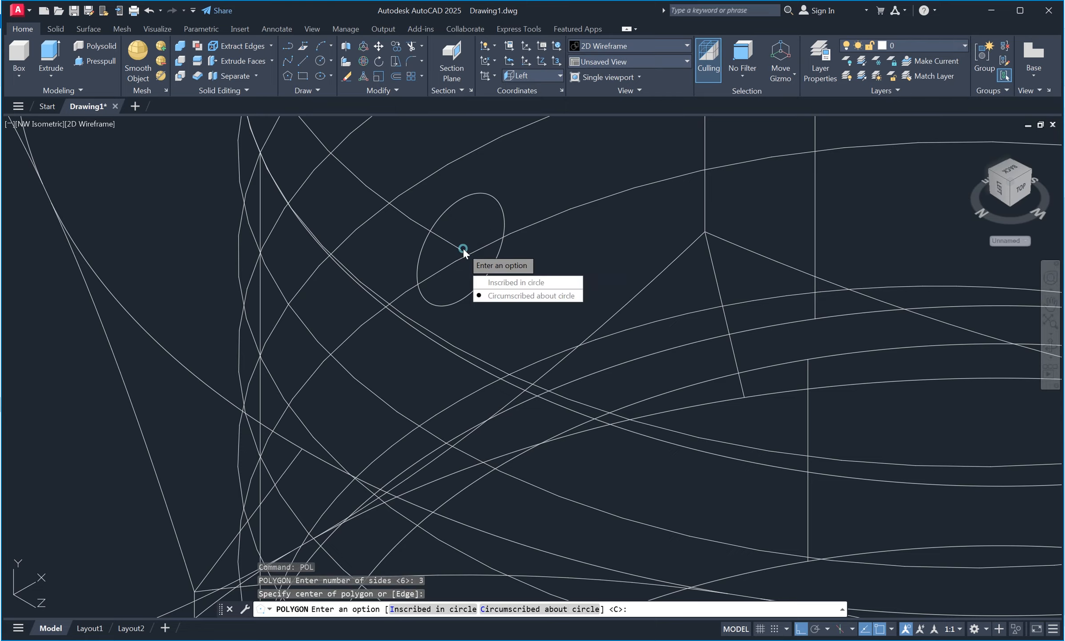
{"action": "left_click", "coordinate": [502, 286]}
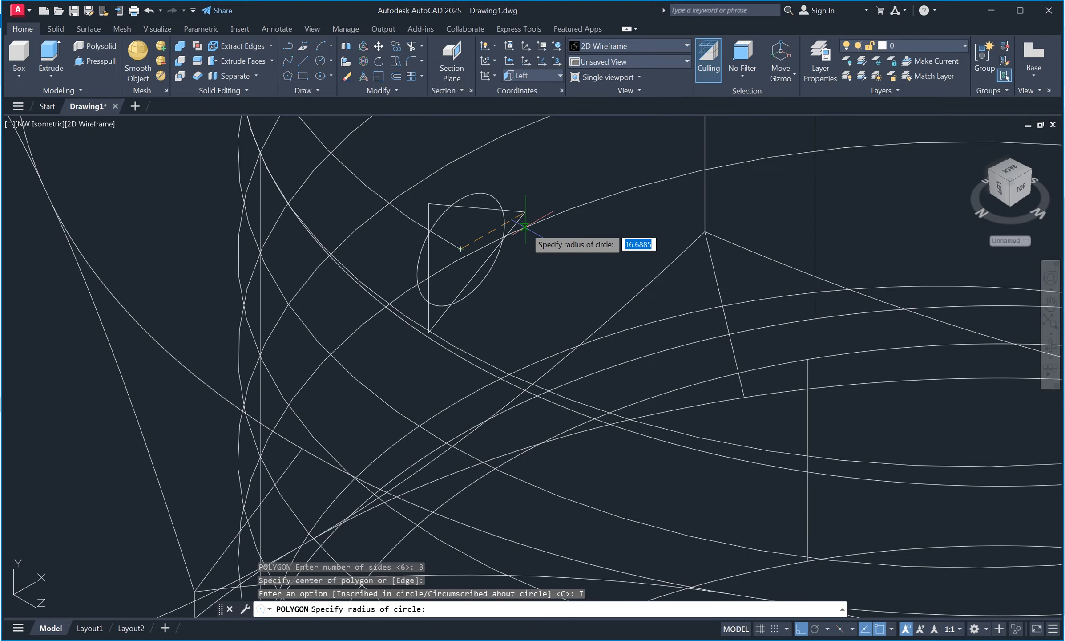
{"action": "left_click", "coordinate": [416, 275]}
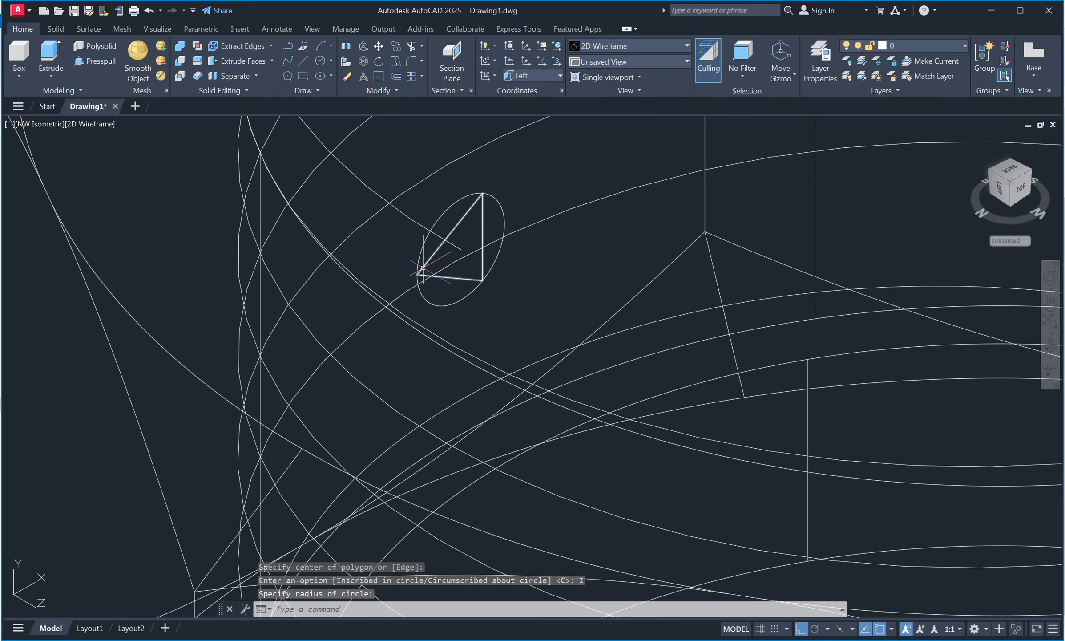
Step: Mirror the triangle across its vertical side and keep the source triangle
{"action": "scroll", "coordinate": [483, 234], "scroll_direction": "down", "scroll_amount": 2}
{"action": "scroll", "coordinate": [483, 234], "scroll_direction": "down", "scroll_amount": 3}
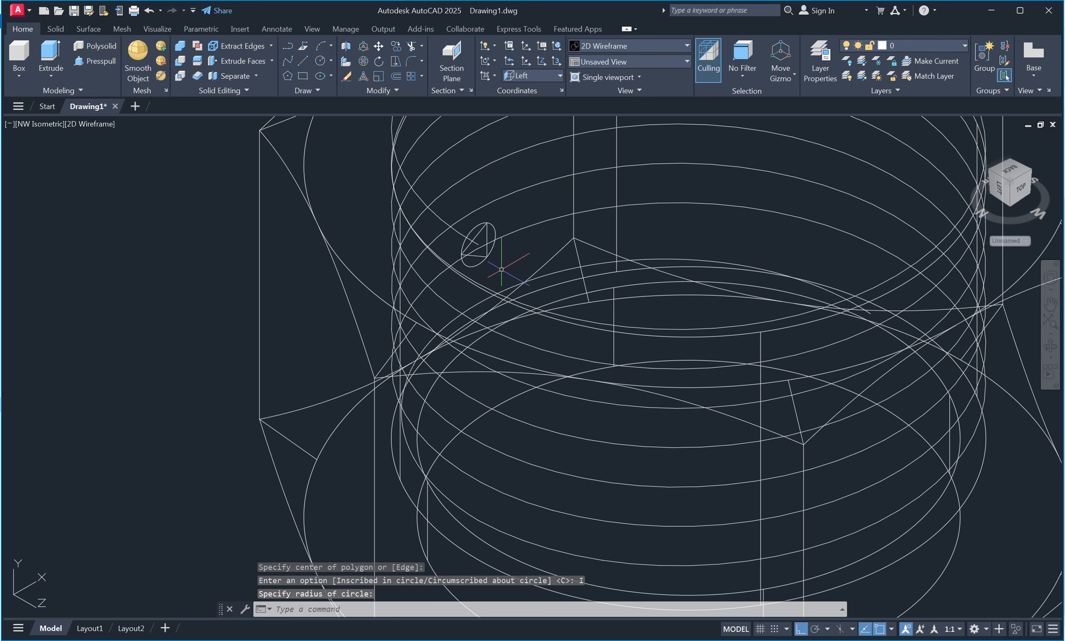
{"action": "scroll", "coordinate": [488, 247], "scroll_direction": "up", "scroll_amount": 4}
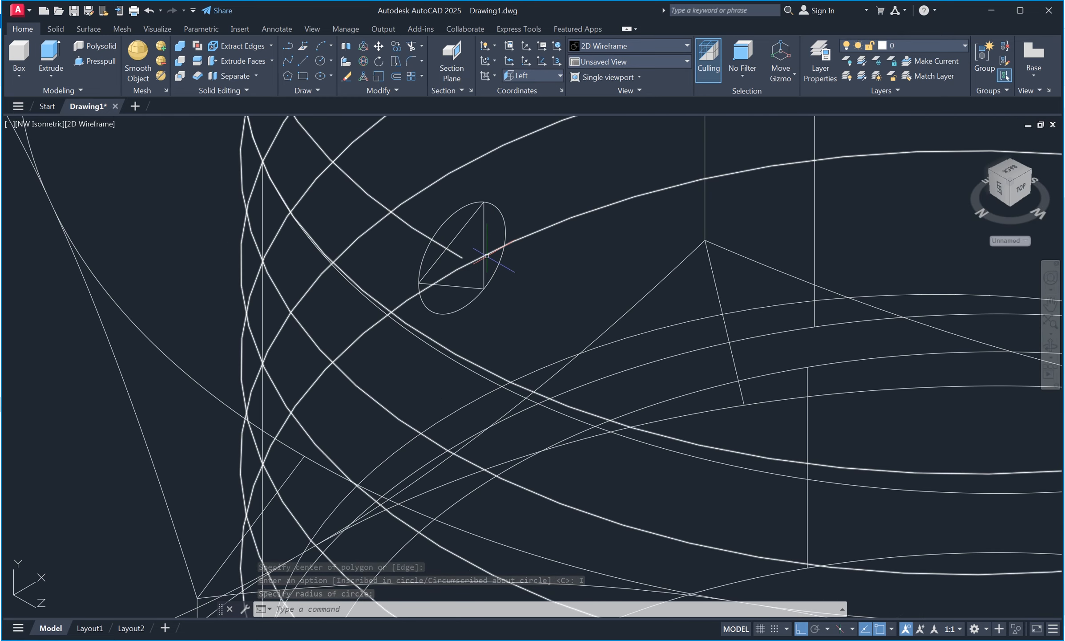
{"action": "type", "text": "m"}
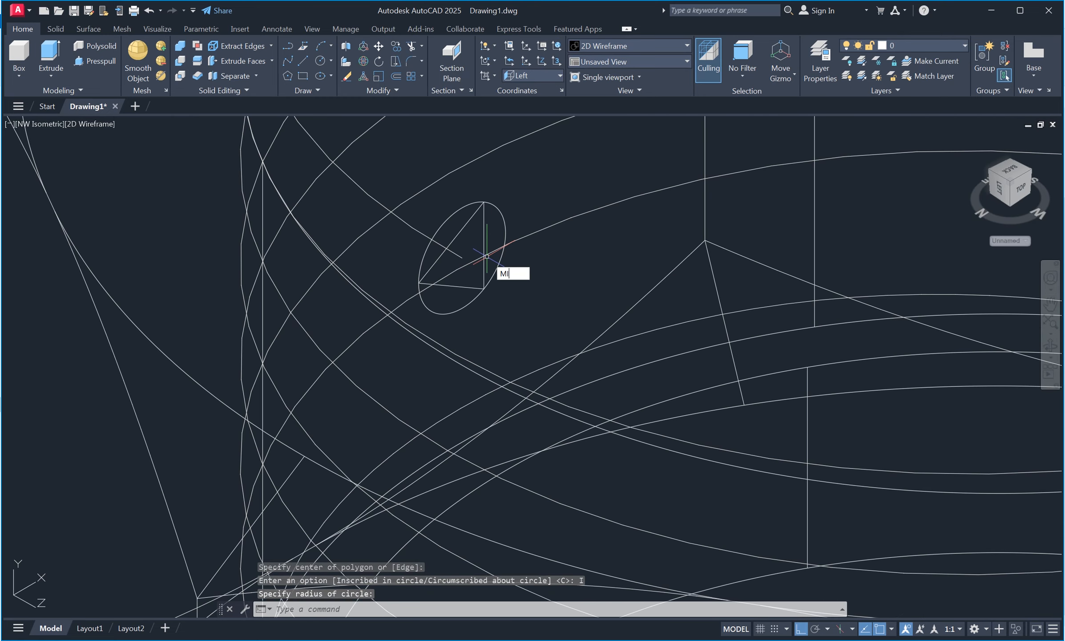
{"action": "key", "text": "Return"}
{"action": "left_click", "coordinate": [483, 238]}
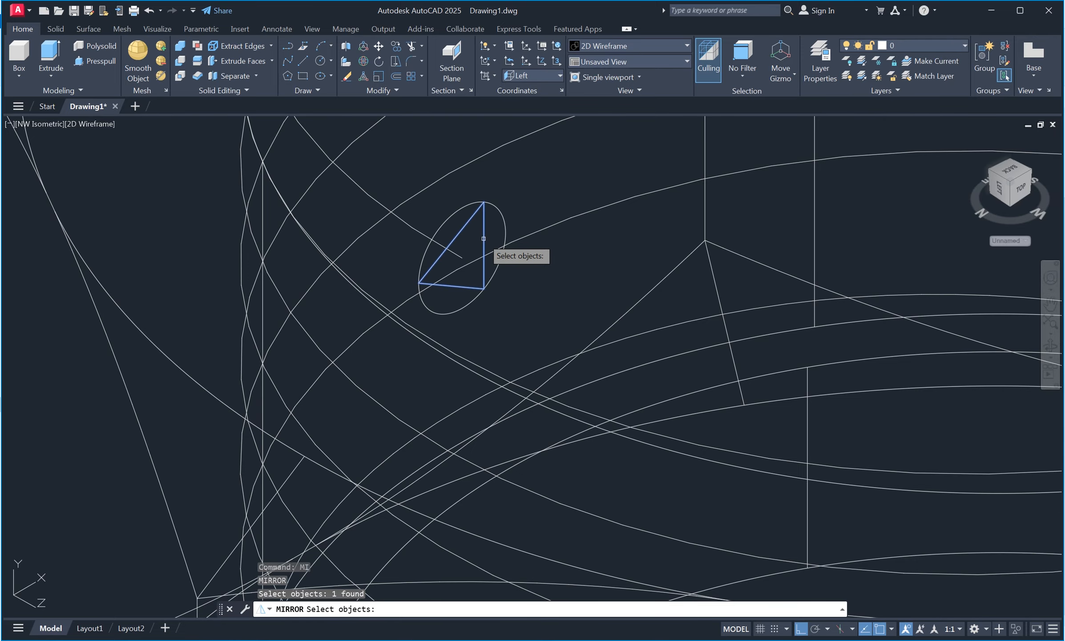
{"action": "key", "text": "Return"}
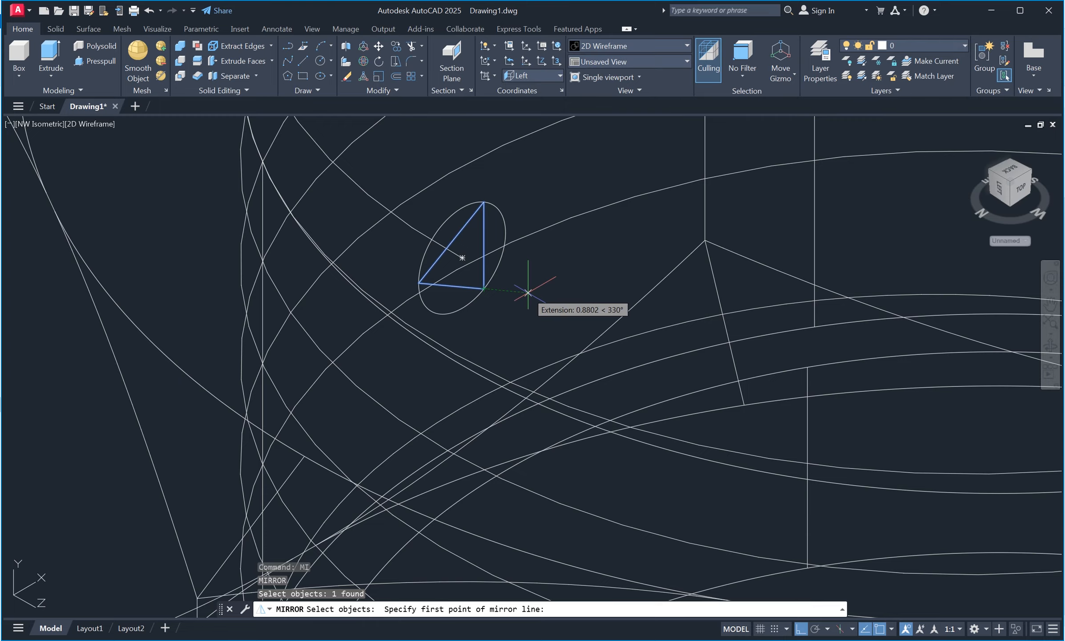
{"action": "left_click", "coordinate": [484, 289]}
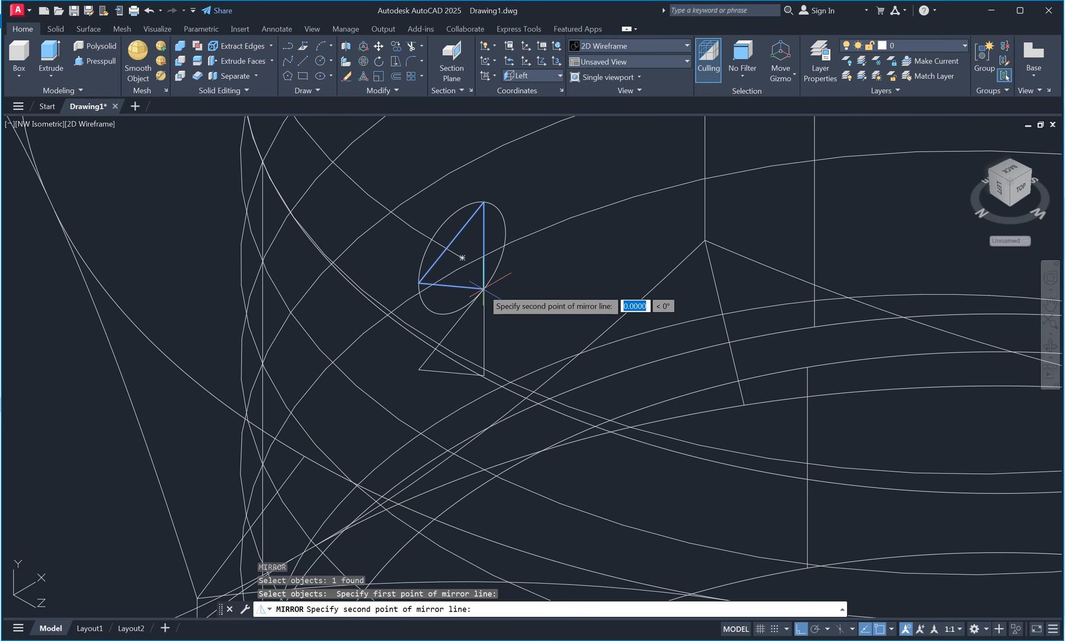
{"action": "left_click", "coordinate": [483, 202]}
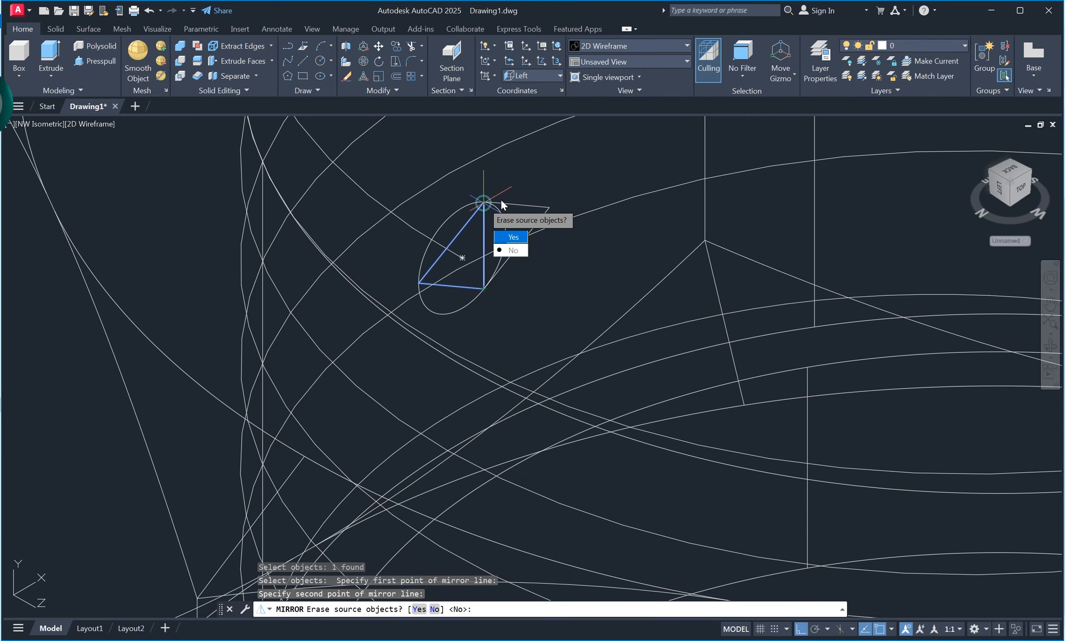
{"action": "left_click", "coordinate": [509, 250]}
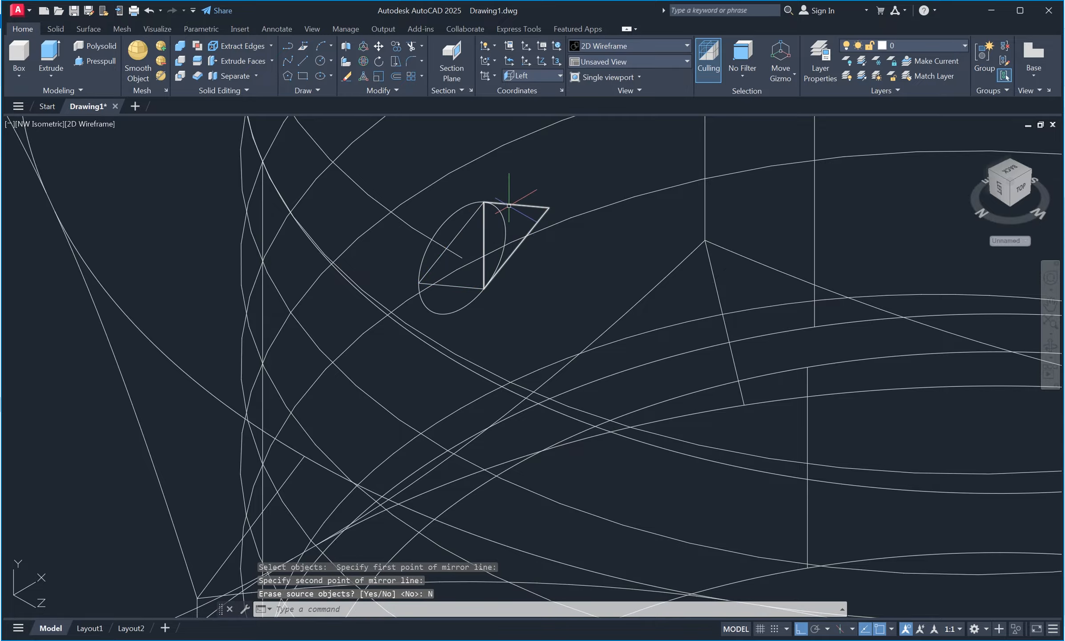
Step: Move the original triangle from the midpoint of its vertical side to the endpoint of the seven-turn helix at the circle's centre
{"action": "scroll", "coordinate": [564, 268], "scroll_direction": "down", "scroll_amount": 5}
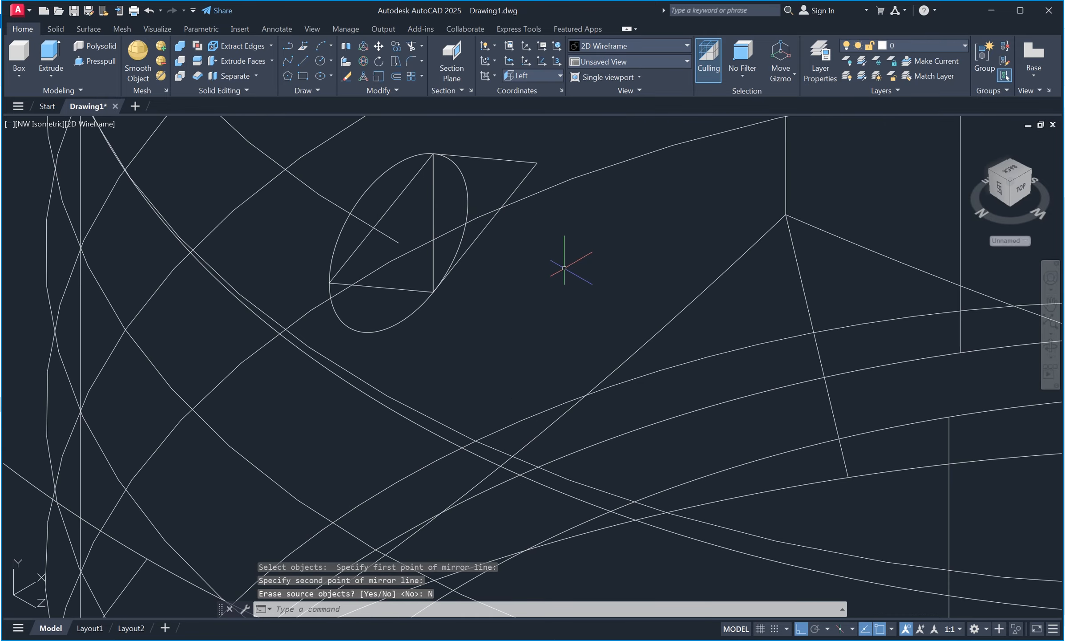
{"action": "scroll", "coordinate": [516, 269], "scroll_direction": "up", "scroll_amount": 5}
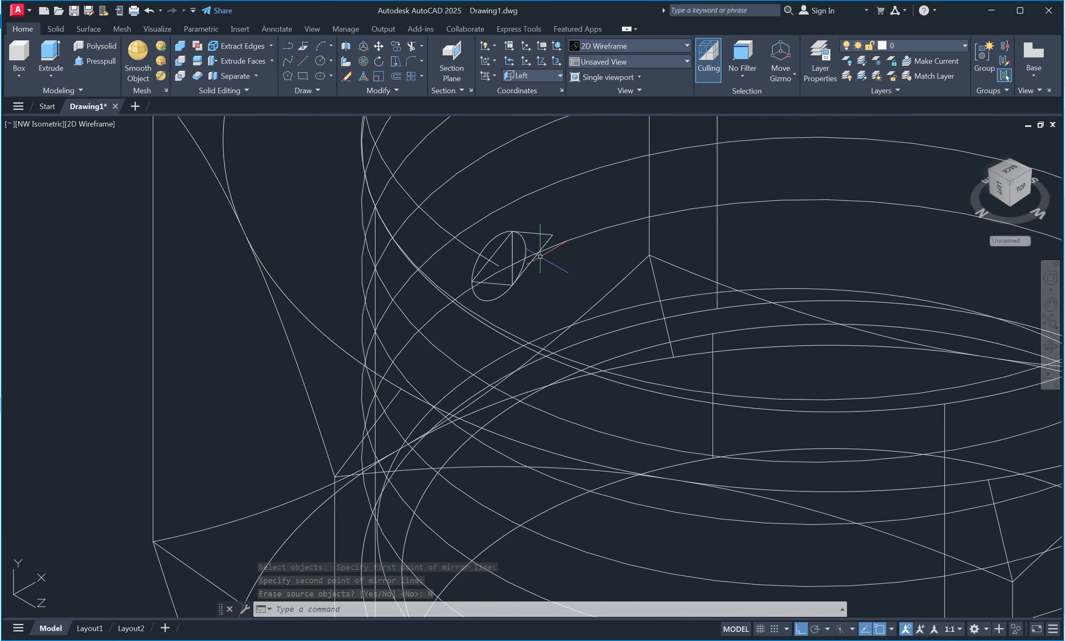
{"action": "type", "text": "M"}
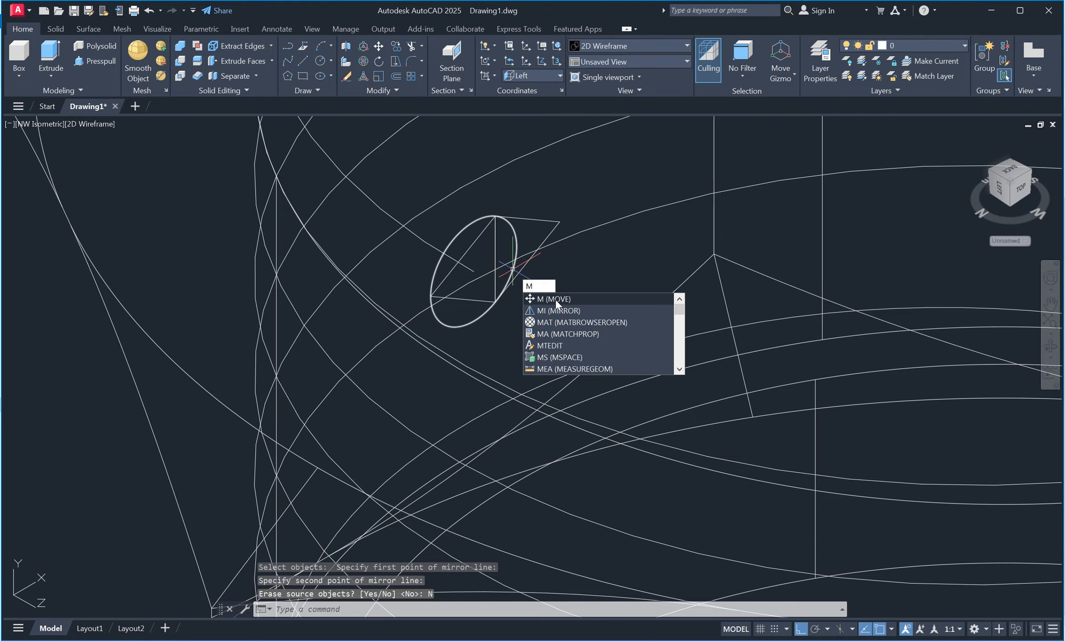
{"action": "left_click", "coordinate": [555, 301]}
{"action": "left_click", "coordinate": [494, 289]}
{"action": "key", "text": "Return"}
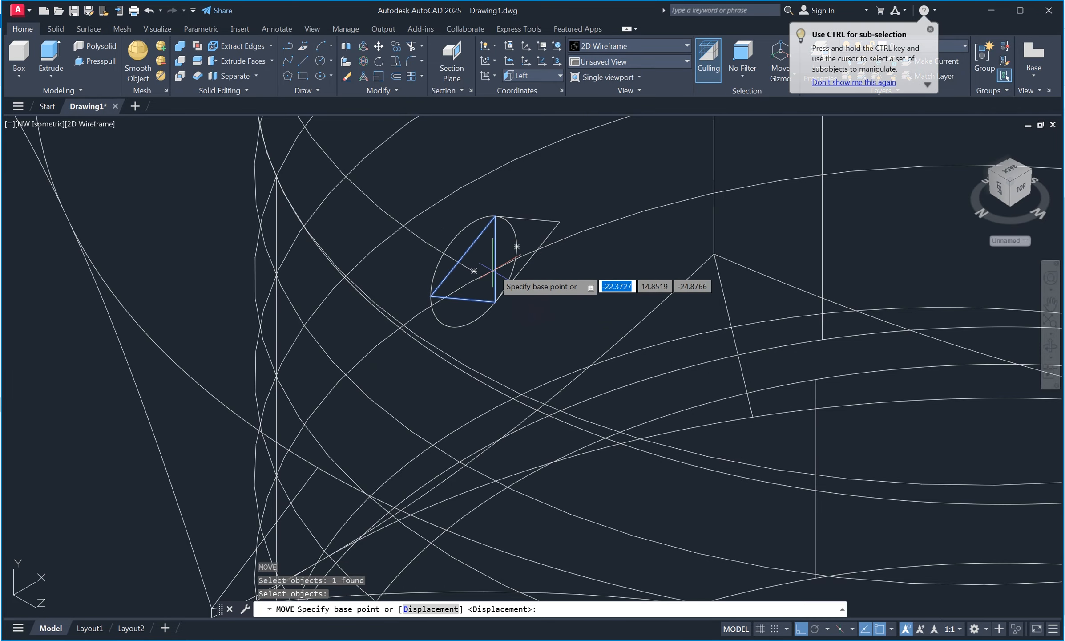
{"action": "left_click", "coordinate": [494, 268]}
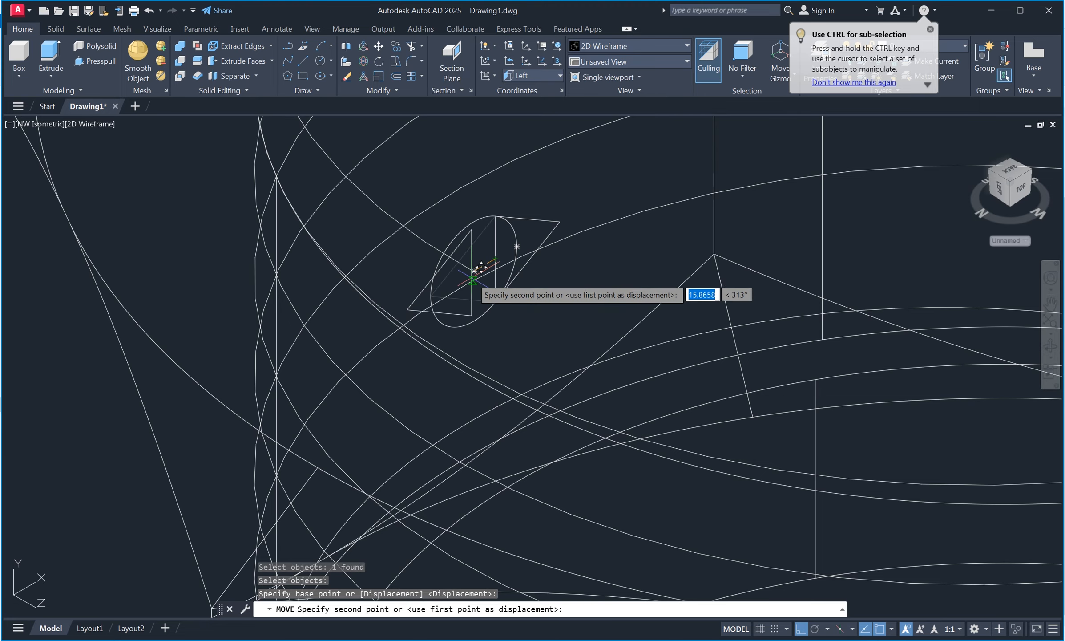
{"action": "left_click", "coordinate": [483, 264]}
Step: Move the mirrored triangle from the midpoint of its vertical side to the free end of the lower half-turn helix
{"action": "scroll", "coordinate": [494, 266], "scroll_direction": "down", "scroll_amount": 5}
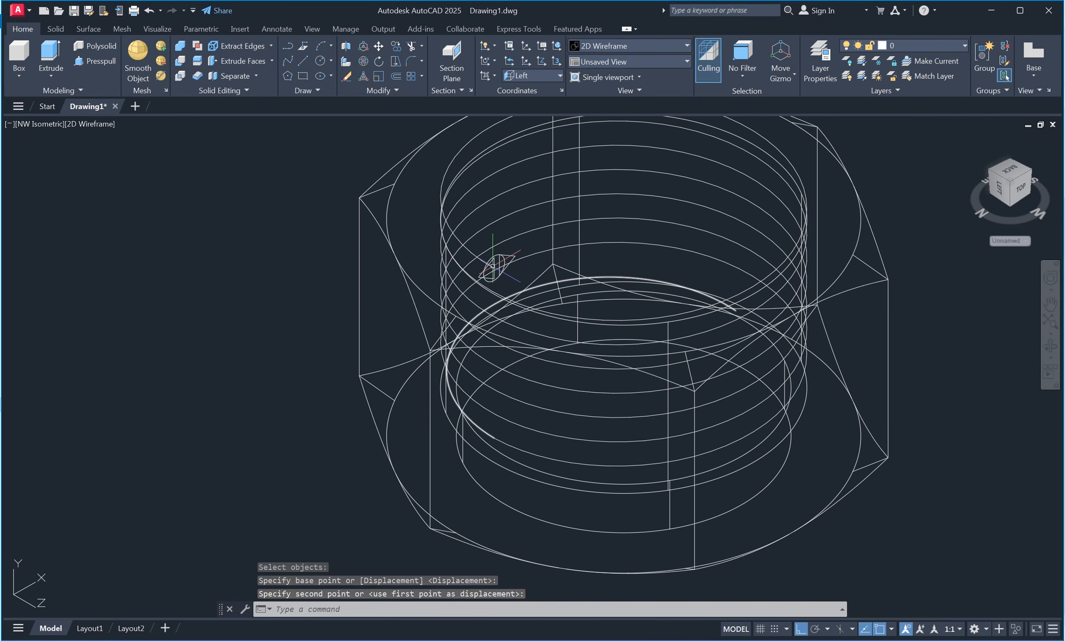
{"action": "scroll", "coordinate": [493, 265], "scroll_direction": "up", "scroll_amount": 10}
{"action": "type", "text": "M"}
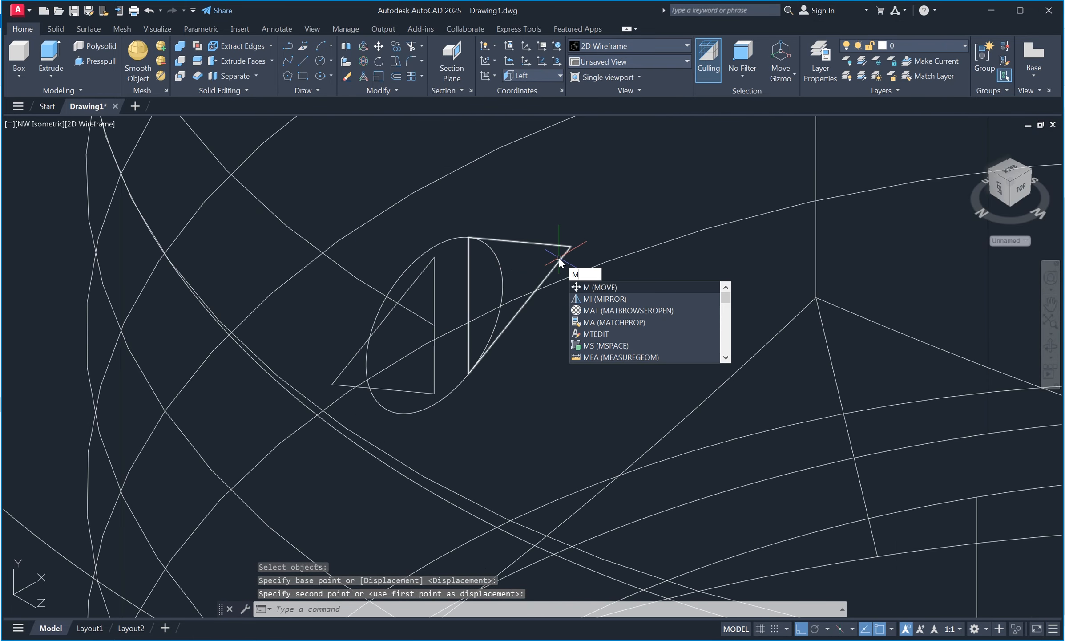
{"action": "key", "text": "Return"}
{"action": "left_click", "coordinate": [552, 248]}
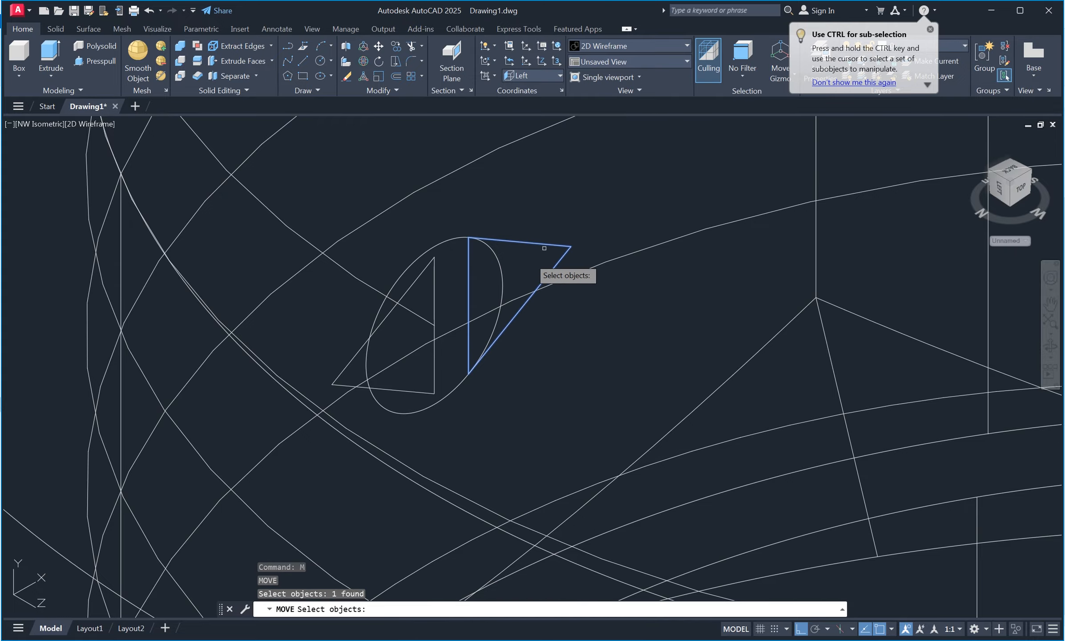
{"action": "key", "text": "Return"}
{"action": "left_click", "coordinate": [466, 304]}
{"action": "scroll", "coordinate": [467, 304], "scroll_direction": "down", "scroll_amount": 6}
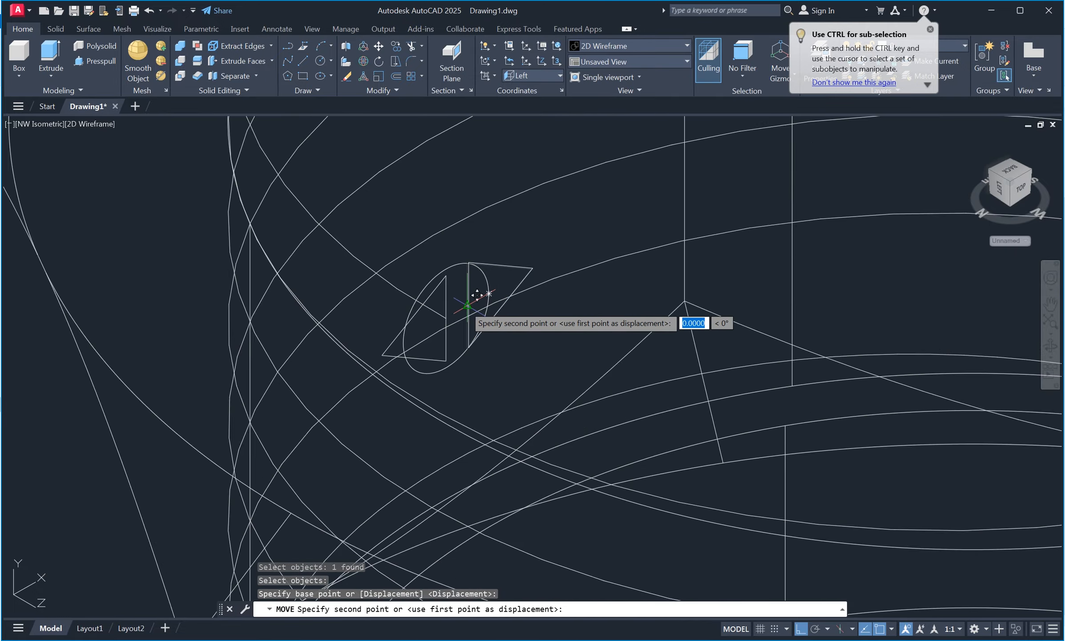
{"action": "scroll", "coordinate": [467, 302], "scroll_direction": "down", "scroll_amount": 5}
{"action": "scroll", "coordinate": [619, 313], "scroll_direction": "up", "scroll_amount": 12}
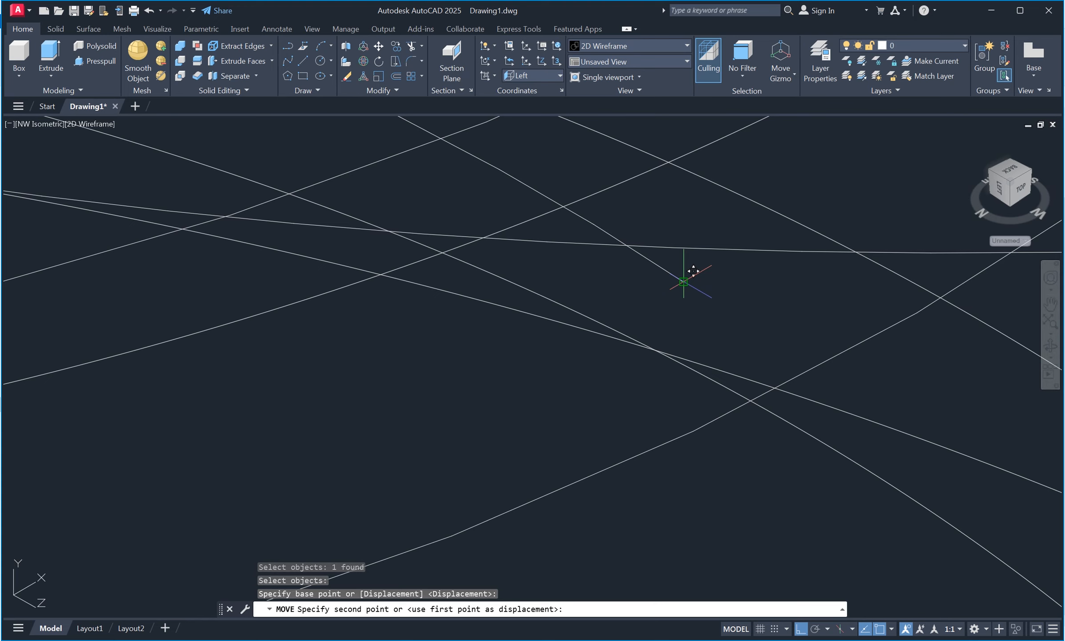
{"action": "left_click", "coordinate": [693, 270]}
{"action": "scroll", "coordinate": [636, 349], "scroll_direction": "down", "scroll_amount": 5}
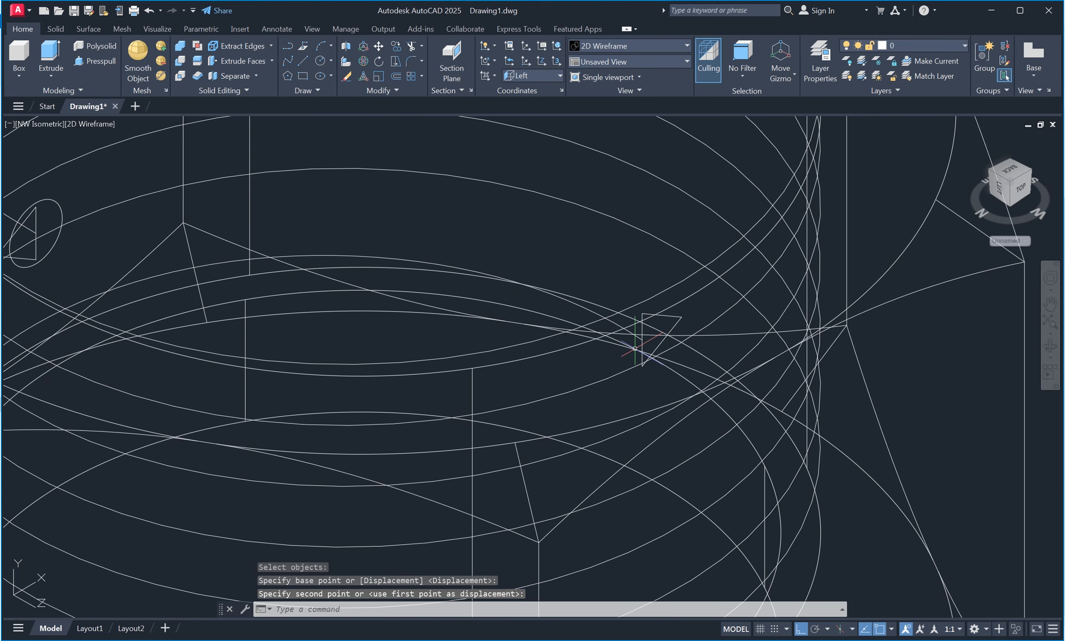
{"action": "scroll", "coordinate": [364, 254], "scroll_direction": "down", "scroll_amount": 2}
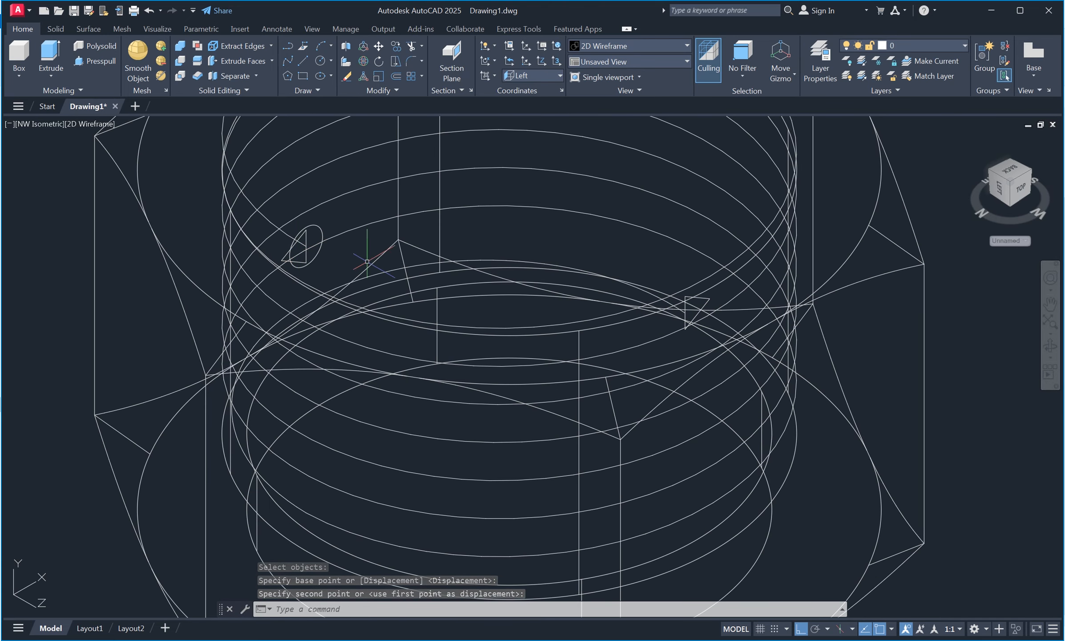
{"action": "scroll", "coordinate": [388, 269], "scroll_direction": "down", "scroll_amount": 2}
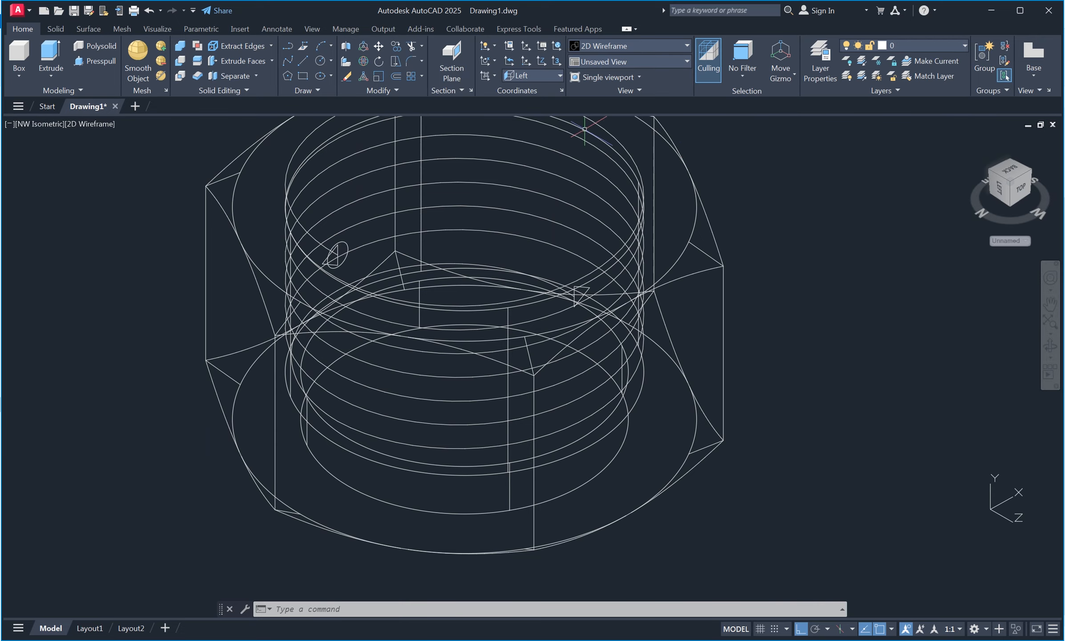
Step: Restore the World coordinate system and view the nut from the left side
{"action": "left_click", "coordinate": [548, 79]}
{"action": "left_click", "coordinate": [527, 94]}
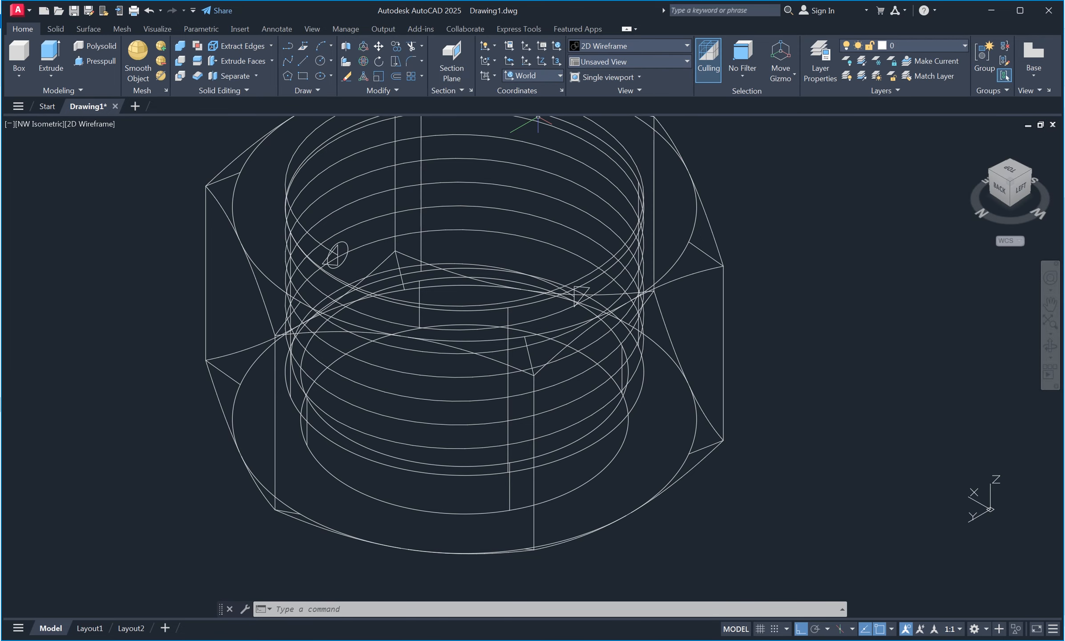
{"action": "left_click", "coordinate": [972, 203]}
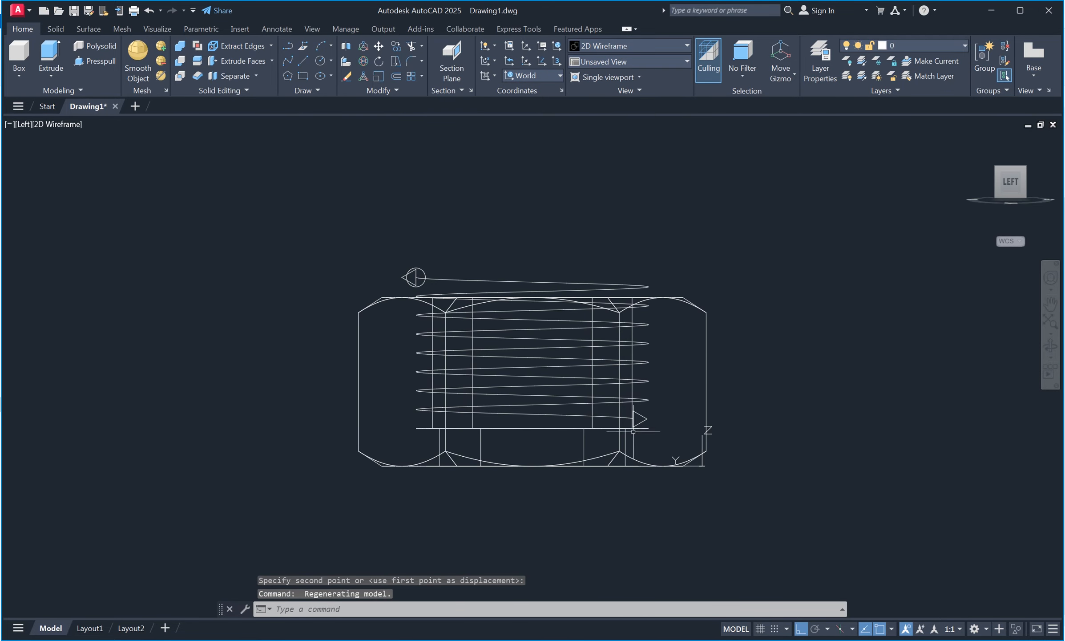
Step: Erase the small construction circle around the triangle at the upper end of the seven-turn helix
{"action": "scroll", "coordinate": [442, 322], "scroll_direction": "up", "scroll_amount": 3}
{"action": "scroll", "coordinate": [508, 300], "scroll_direction": "up", "scroll_amount": 2}
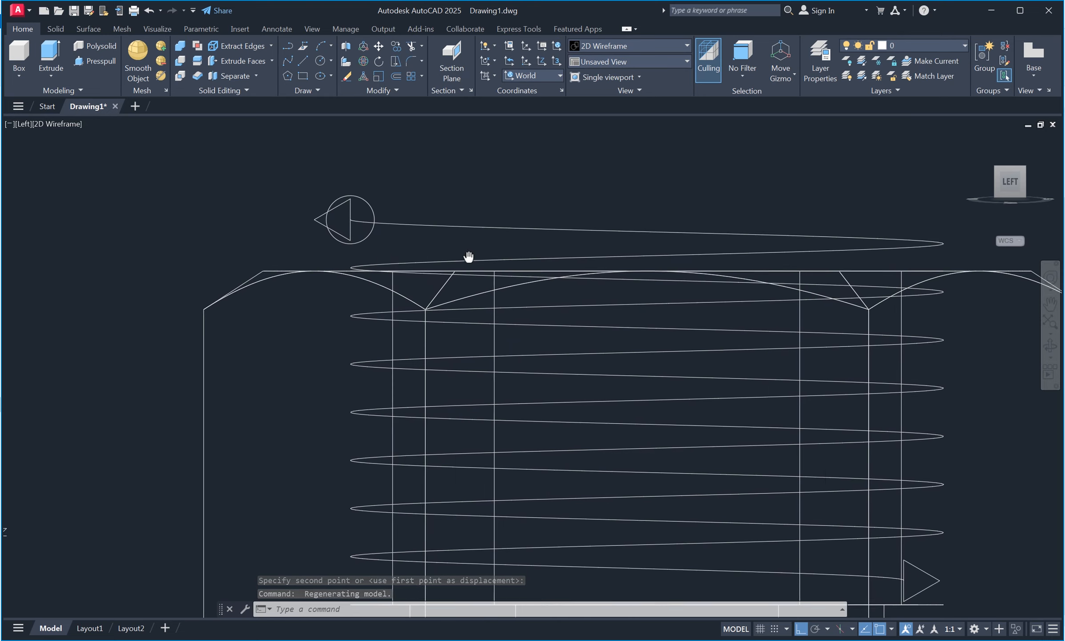
{"action": "left_click", "coordinate": [351, 192]}
{"action": "left_click", "coordinate": [345, 203]}
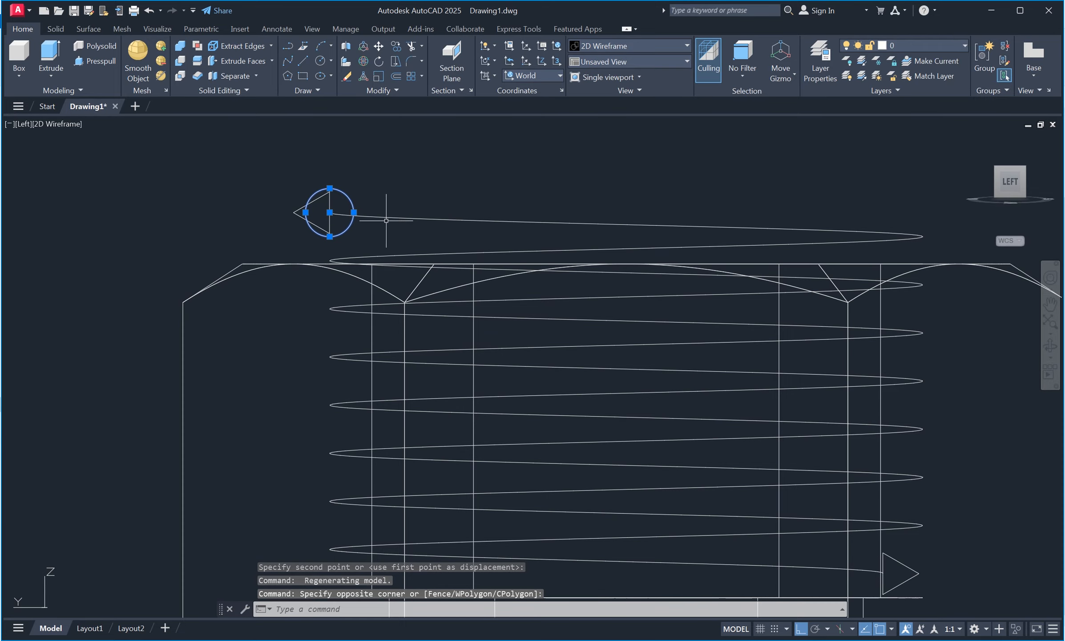
{"action": "type", "text": "e"}
{"action": "key", "text": "Return"}
{"action": "scroll", "coordinate": [673, 369], "scroll_direction": "down", "scroll_amount": 3}
{"action": "scroll", "coordinate": [664, 386], "scroll_direction": "up", "scroll_amount": 1}
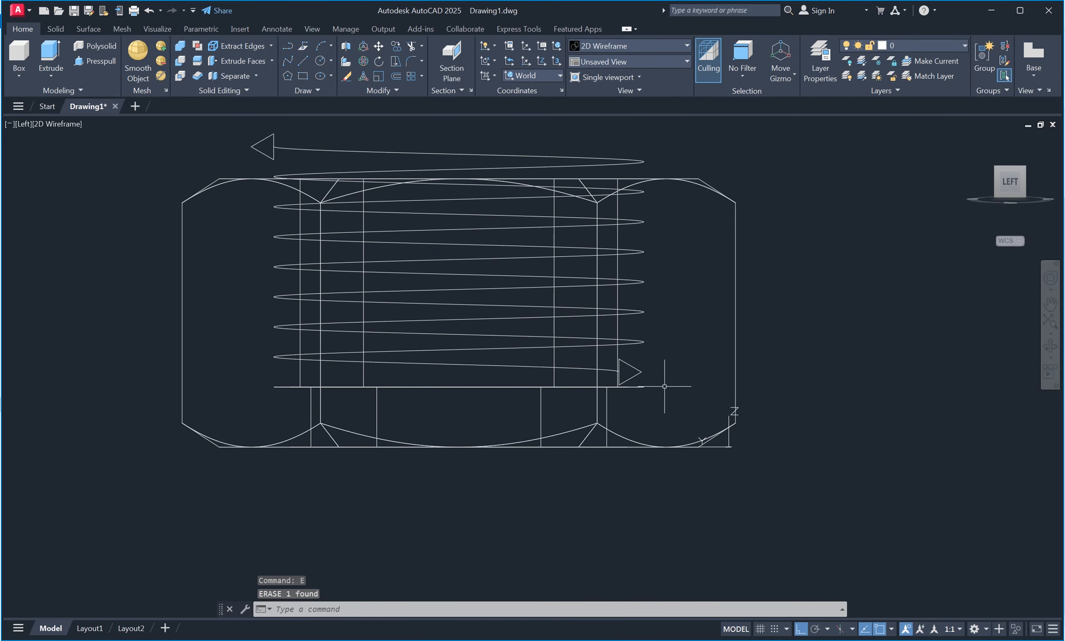
Step: Extrude the upper triangle along the seven-turn helix as its path, working in the north-west isometric view
{"action": "left_click", "coordinate": [997, 168]}
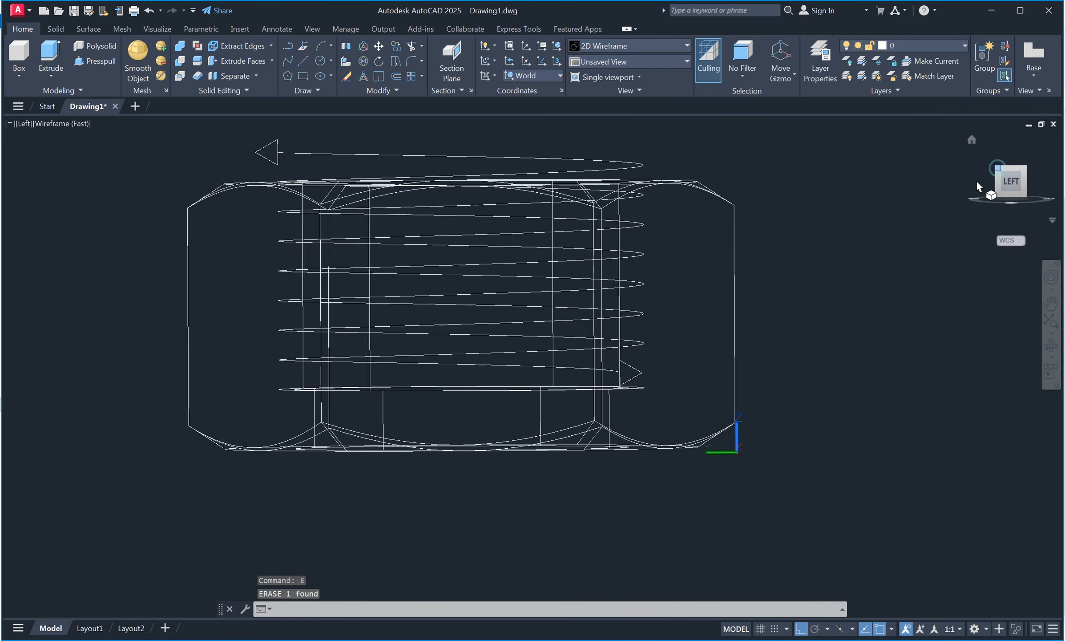
{"action": "scroll", "coordinate": [543, 346], "scroll_direction": "up", "scroll_amount": 3}
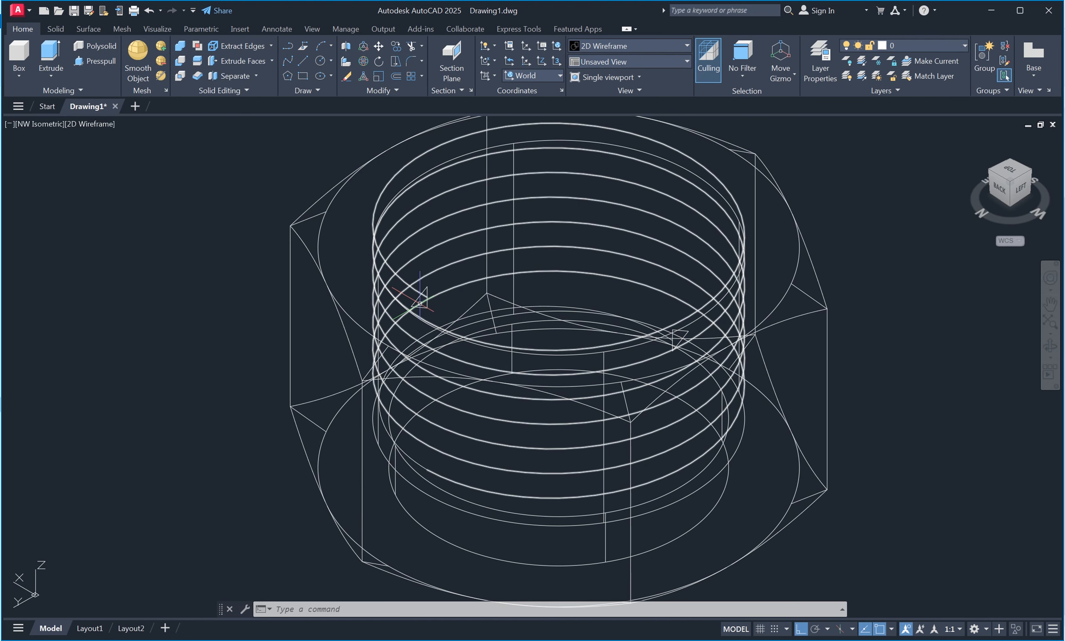
{"action": "key", "text": "Return"}
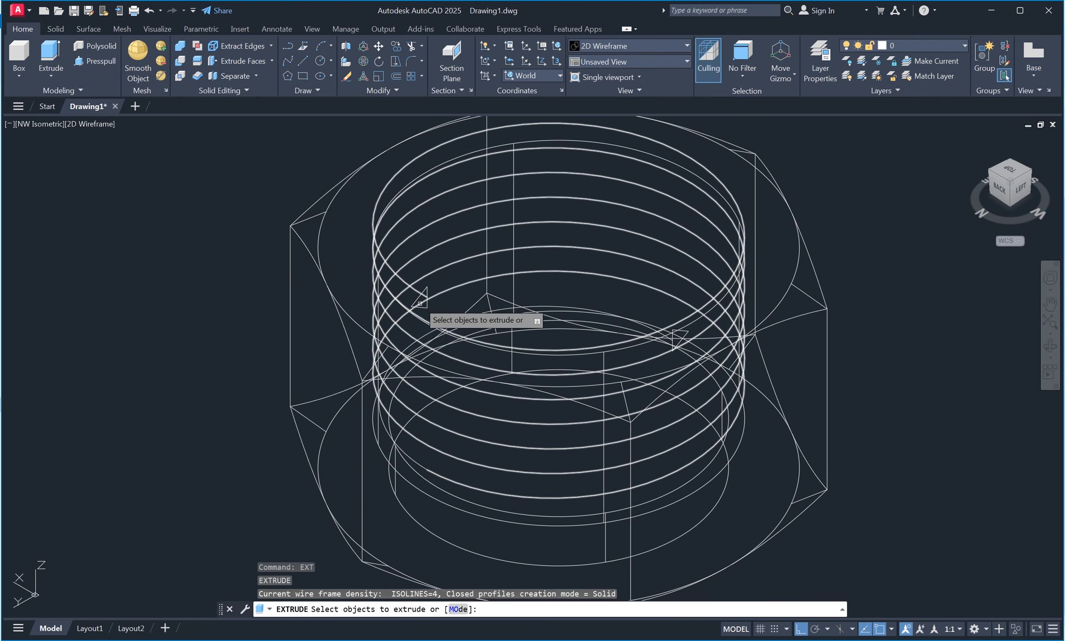
{"action": "left_click", "coordinate": [421, 299]}
{"action": "key", "text": "Return"}
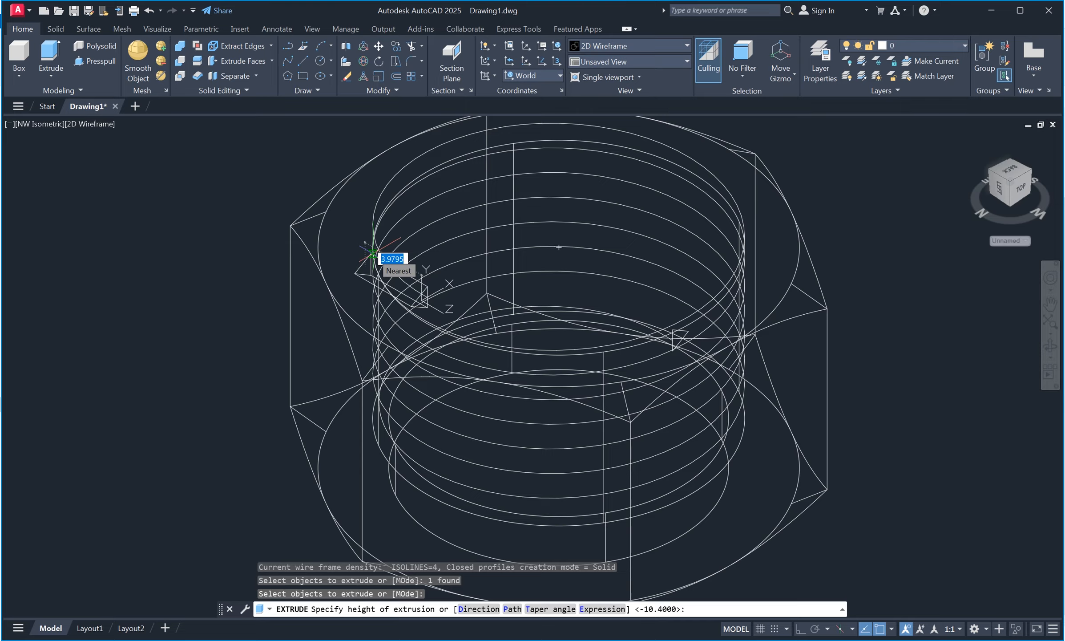
{"action": "type", "text": "p"}
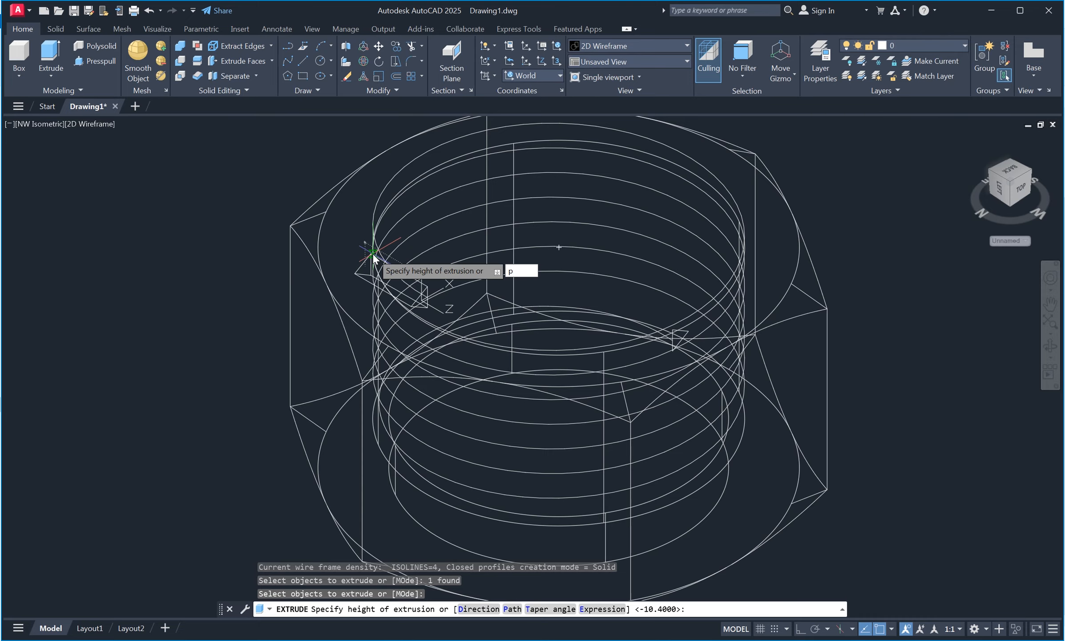
{"action": "key", "text": "Return"}
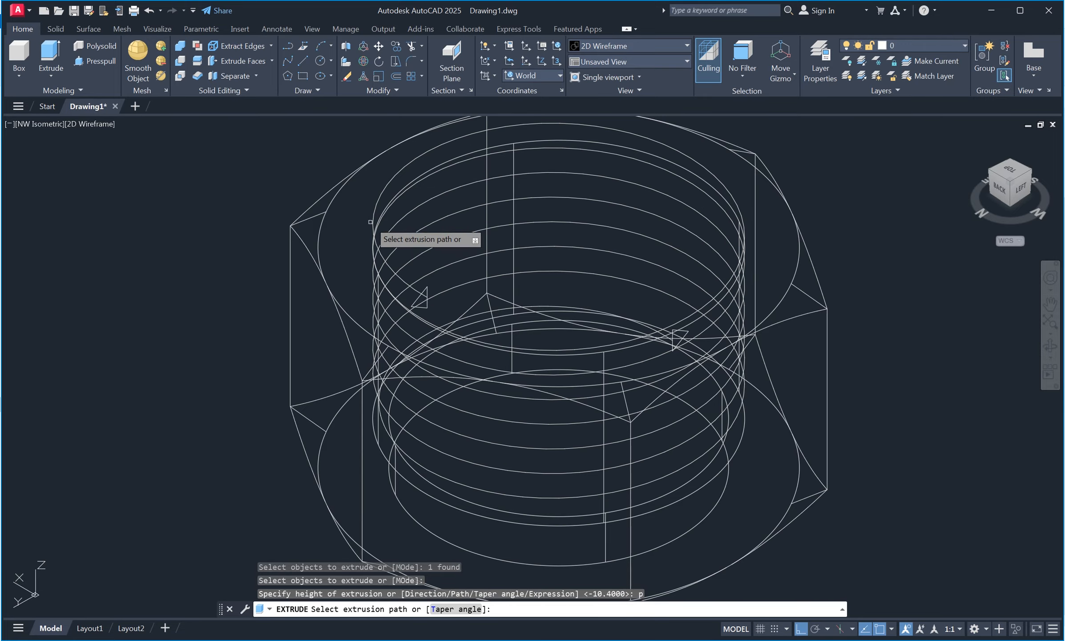
{"action": "left_click", "coordinate": [373, 214]}
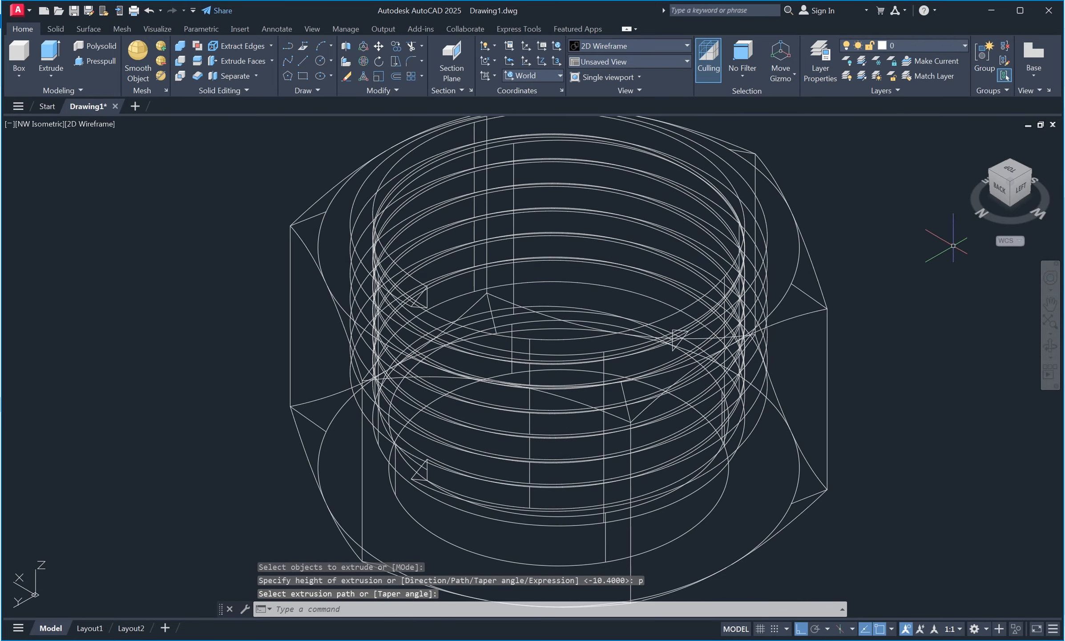
Step: Extrude the lower mirrored triangle along the half-turn helix as its path, working in the south-west isometric view
{"action": "left_click", "coordinate": [1029, 172]}
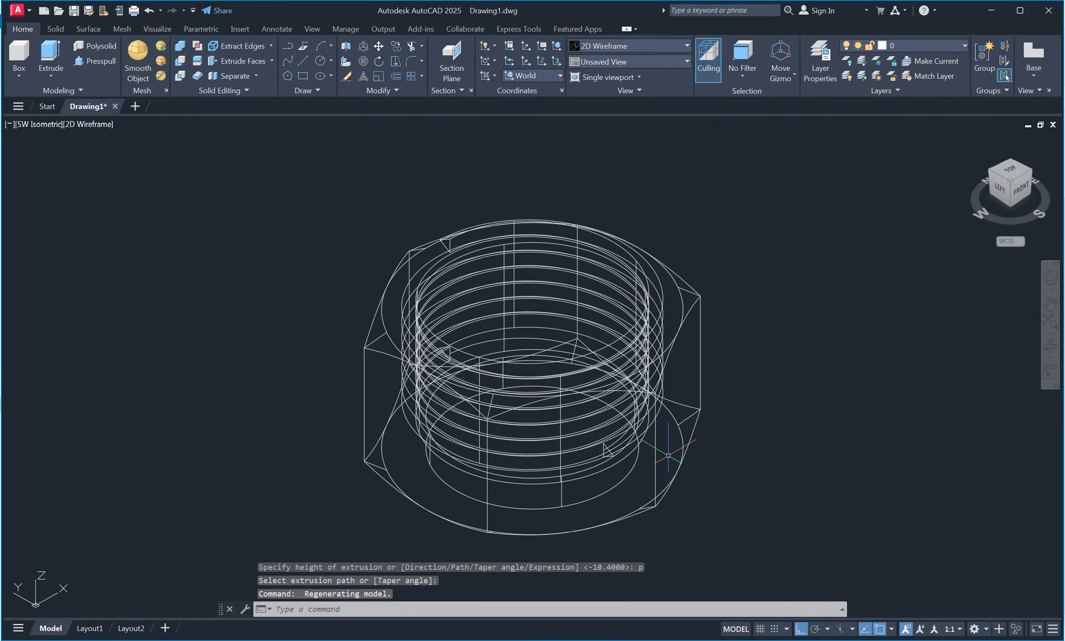
{"action": "scroll", "coordinate": [632, 483], "scroll_direction": "up", "scroll_amount": 5}
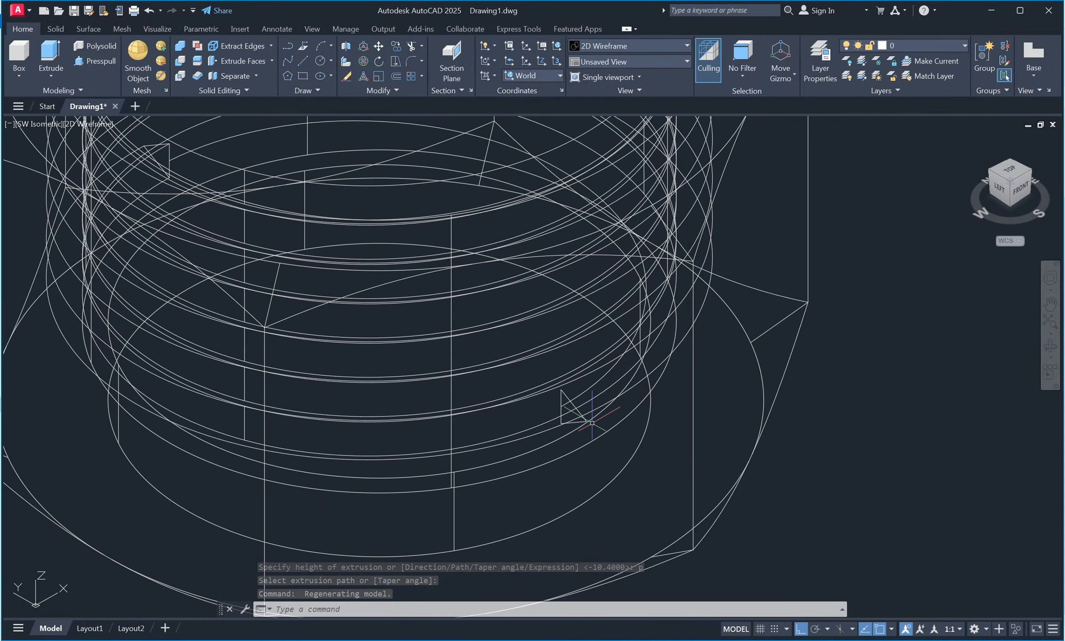
{"action": "type", "text": "ext"}
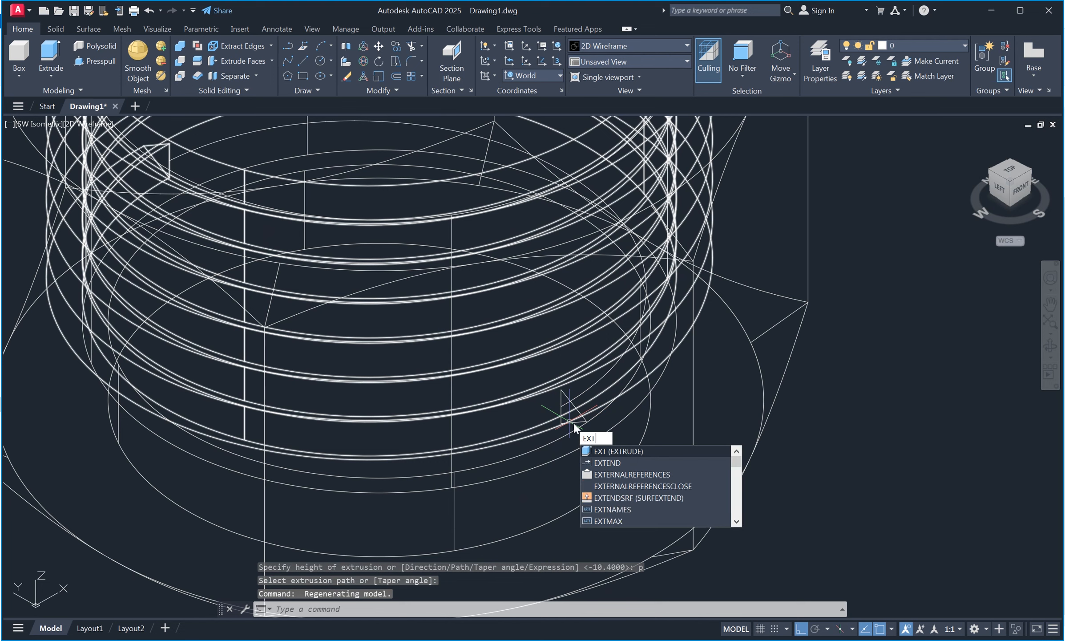
{"action": "left_click", "coordinate": [620, 451]}
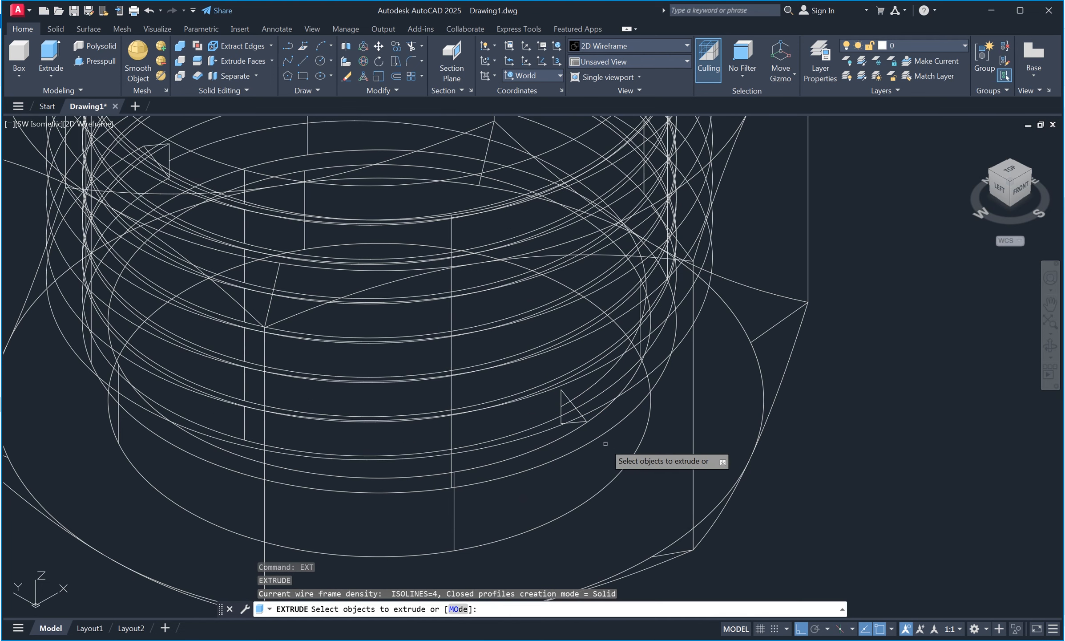
{"action": "left_click", "coordinate": [562, 400]}
{"action": "key", "text": "Return"}
{"action": "type", "text": "p"}
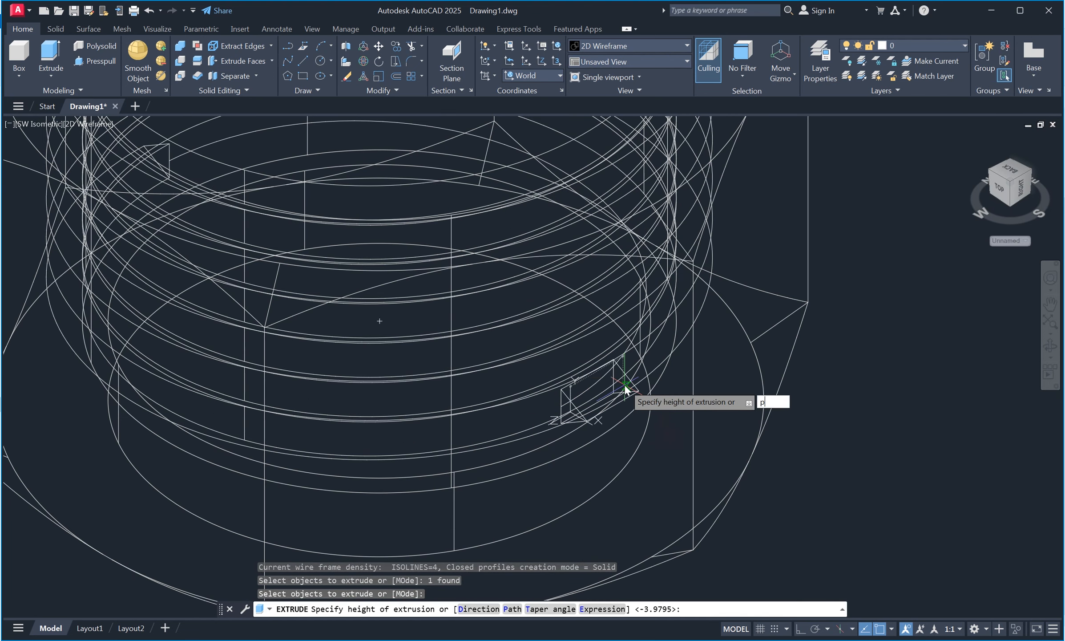
{"action": "key", "text": "Return"}
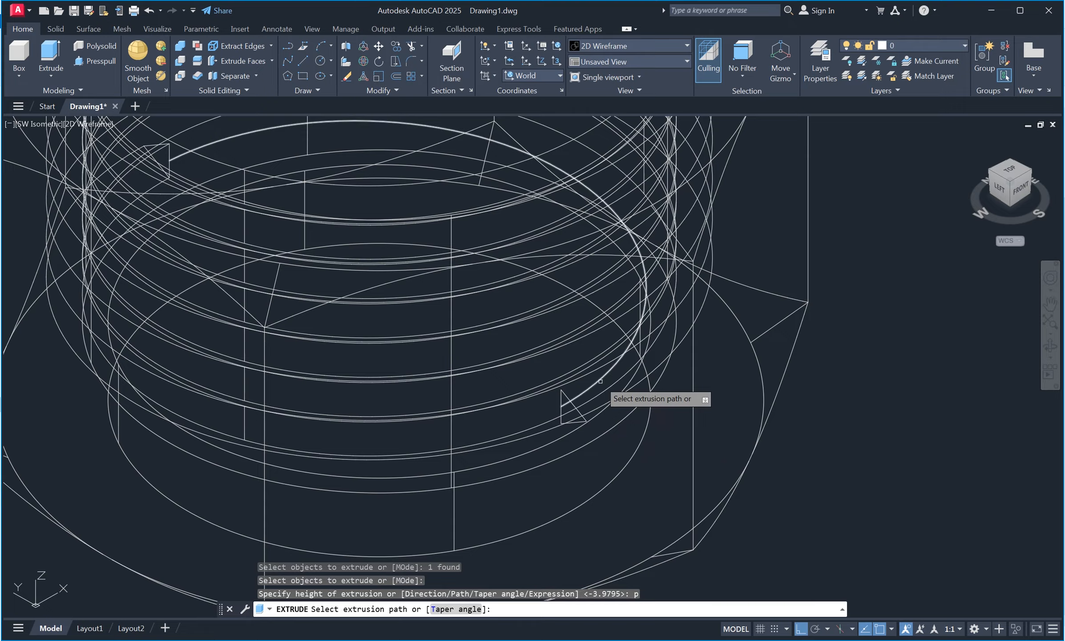
{"action": "left_click", "coordinate": [600, 382]}
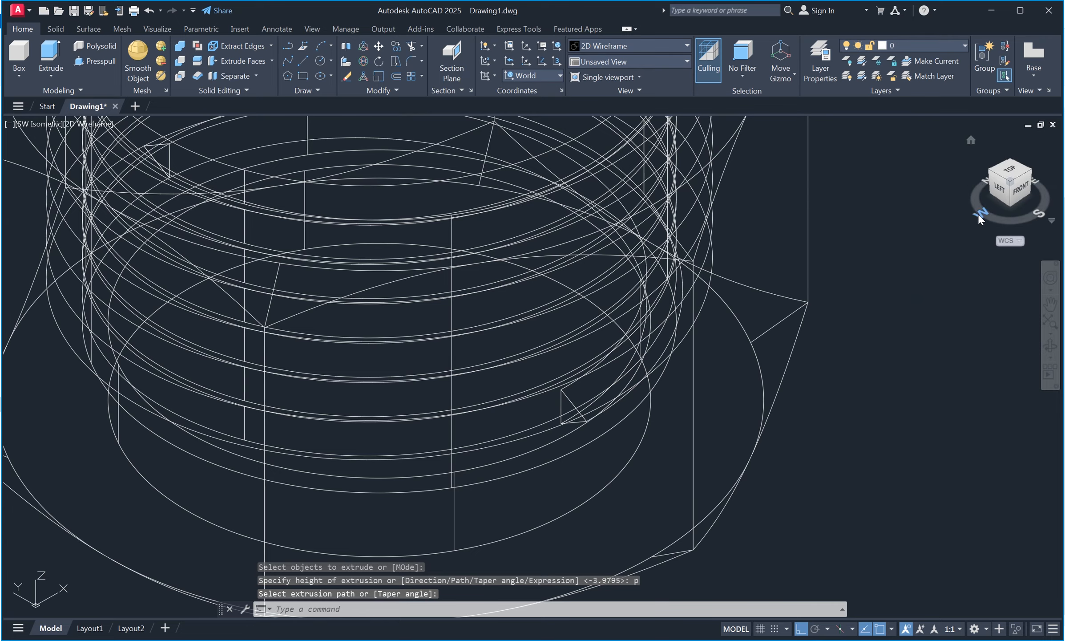
Step: Return to the north-west isometric view and display the nut in the Shaded visual style
{"action": "left_click", "coordinate": [991, 170]}
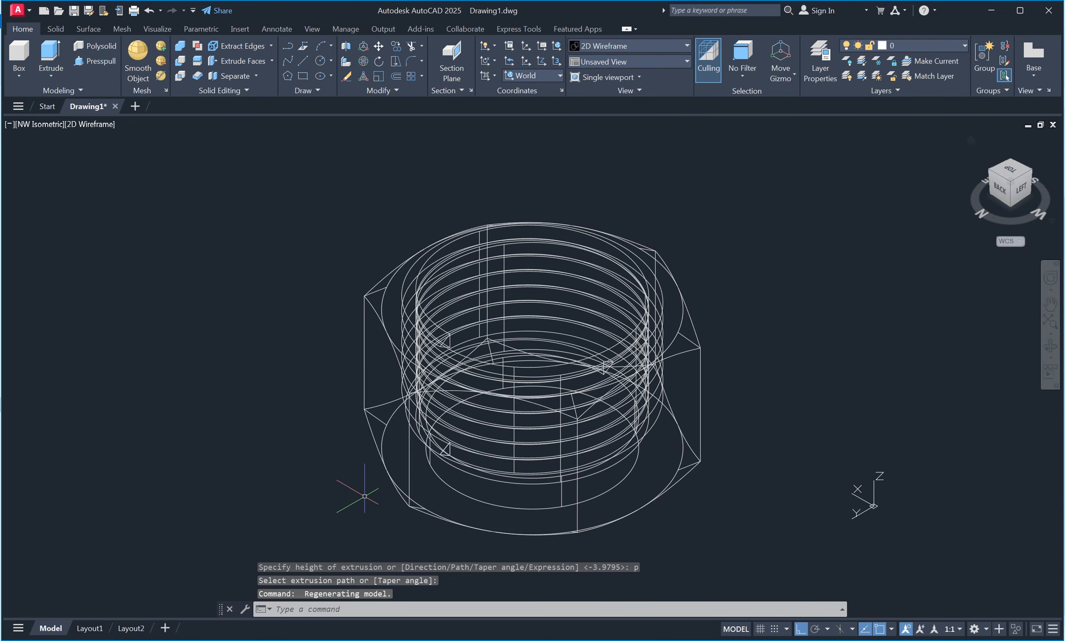
{"action": "scroll", "coordinate": [472, 459], "scroll_direction": "up", "scroll_amount": 6}
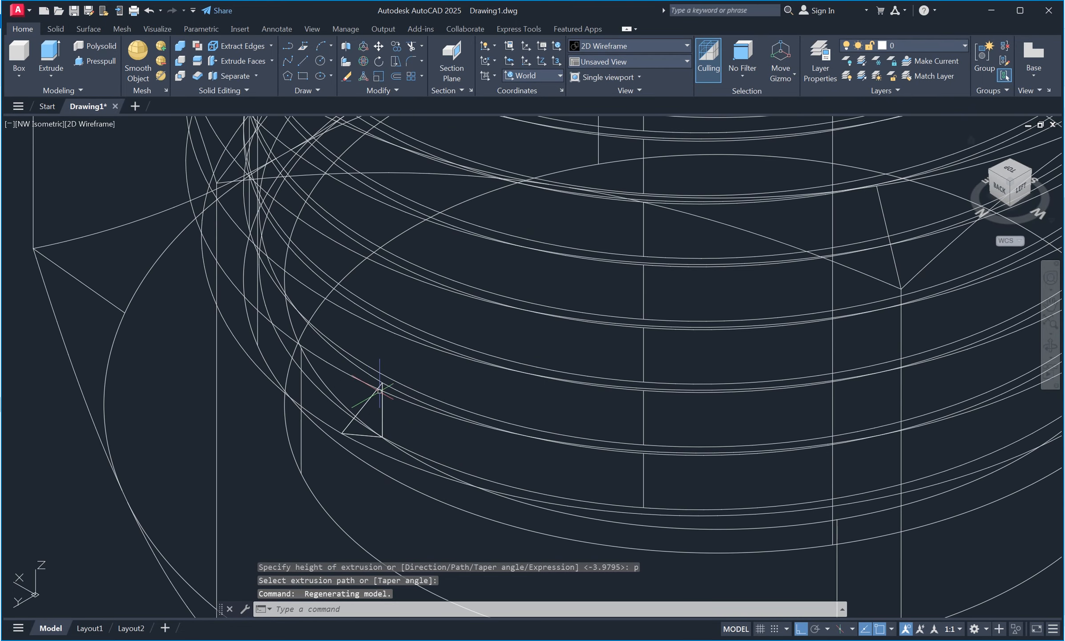
{"action": "scroll", "coordinate": [376, 402], "scroll_direction": "down", "scroll_amount": 6}
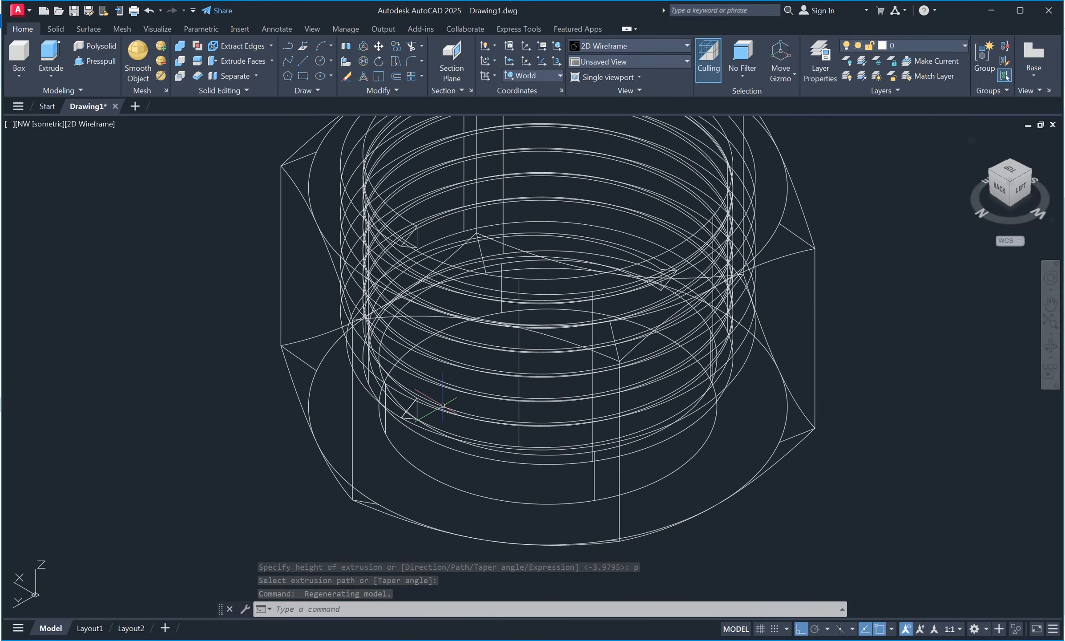
{"action": "middle_click_drag", "start_coordinate": [606, 386], "coordinate": [564, 397]}
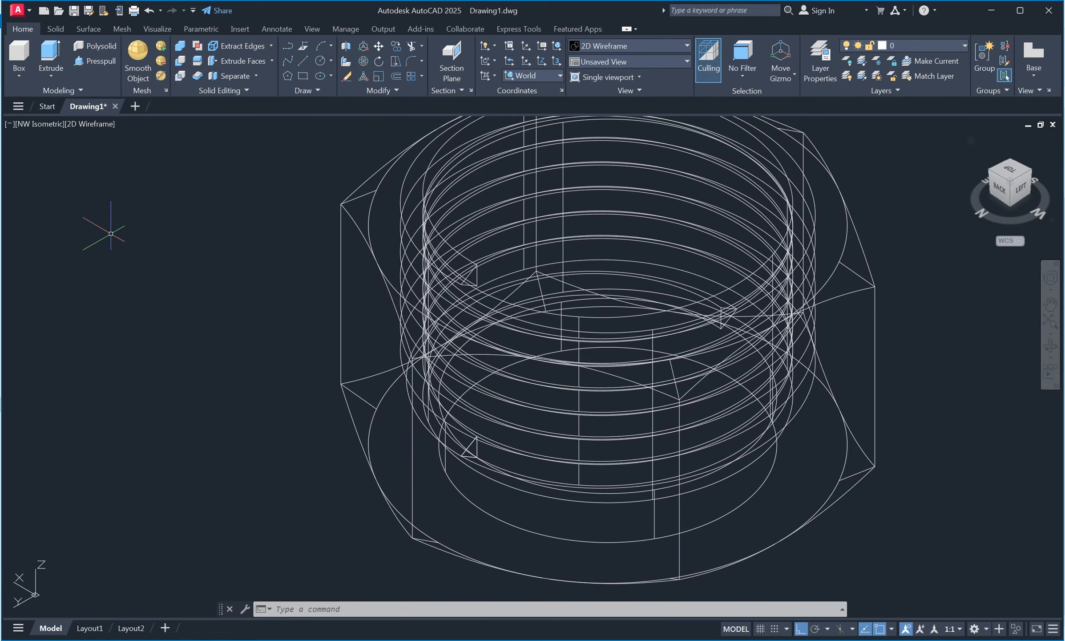
{"action": "left_click", "coordinate": [107, 123]}
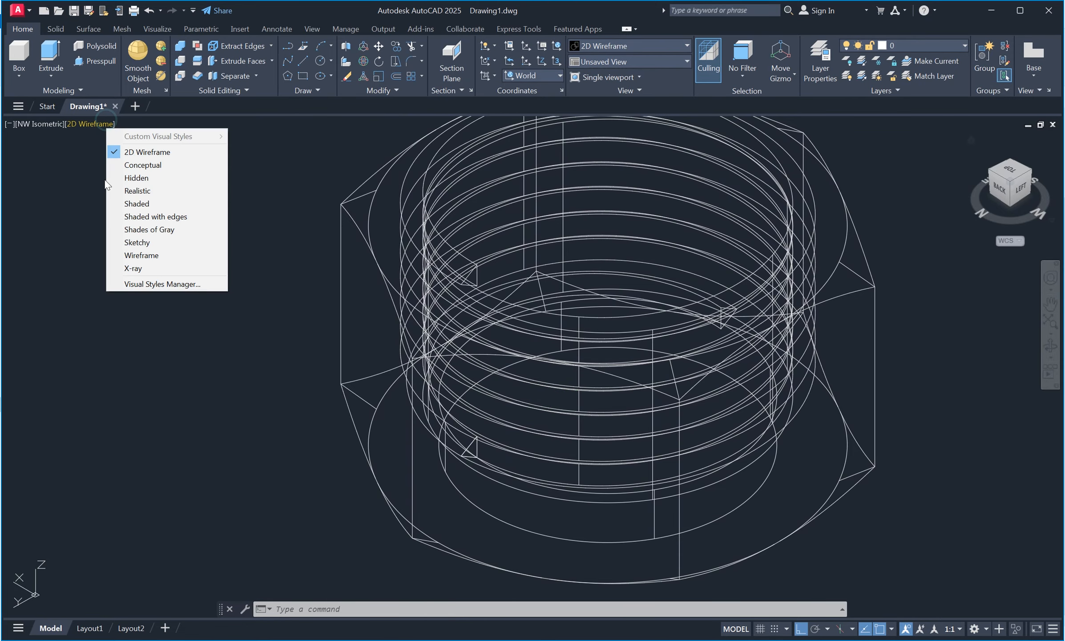
{"action": "left_click", "coordinate": [171, 203]}
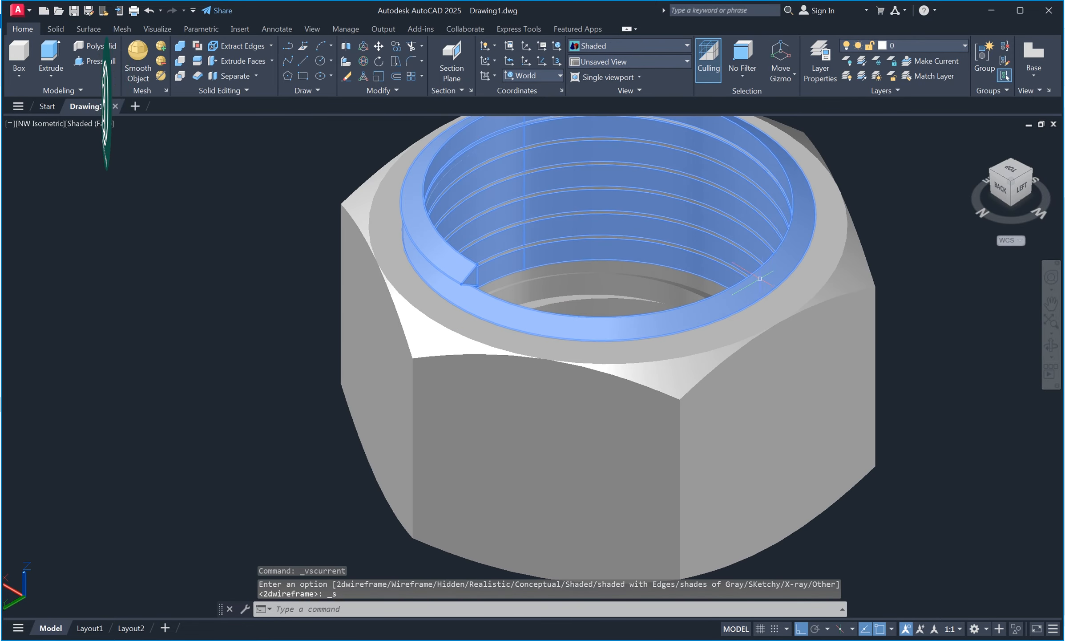
{"action": "scroll", "coordinate": [703, 316], "scroll_direction": "down", "scroll_amount": 4}
{"action": "scroll", "coordinate": [785, 293], "scroll_direction": "up", "scroll_amount": 3}
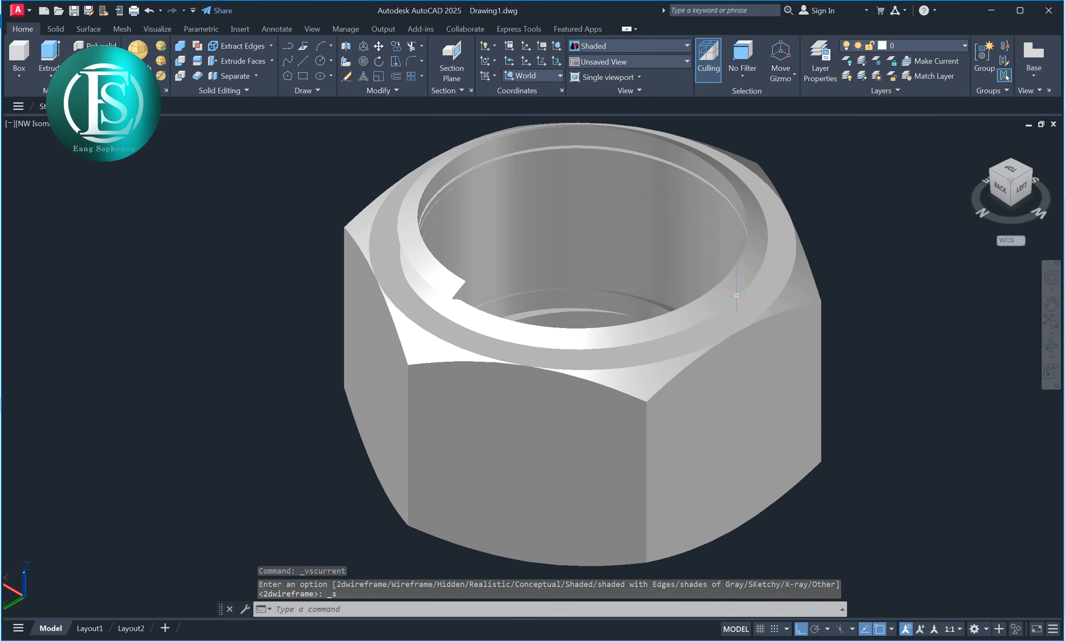
Step: Hide the long helical thread solid inside the nut's bore
{"action": "left_click", "coordinate": [722, 295]}
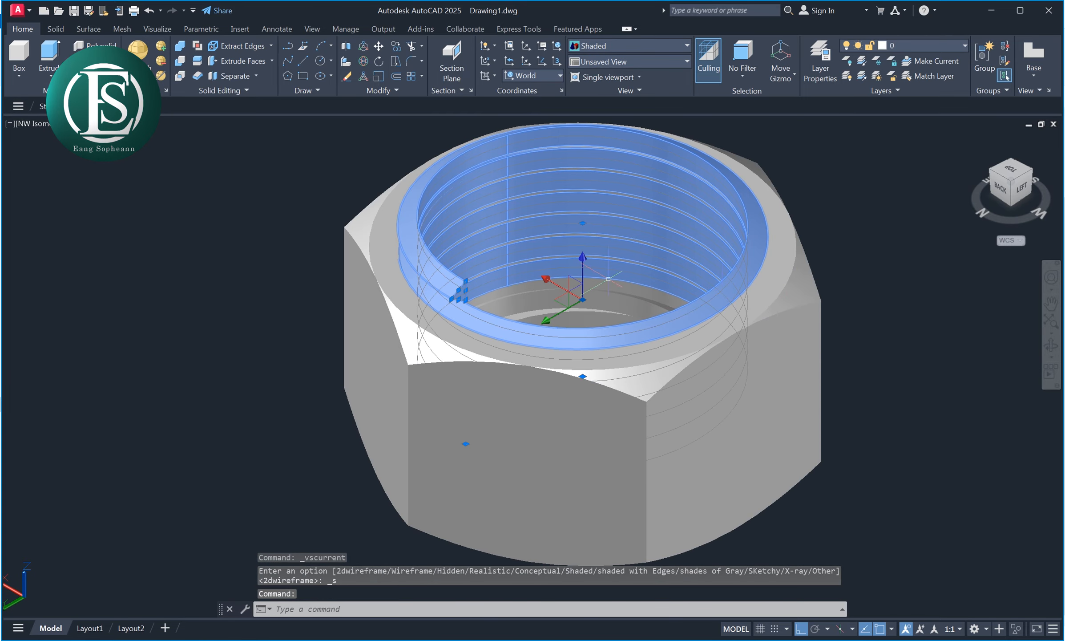
{"action": "left_click", "coordinate": [1016, 629]}
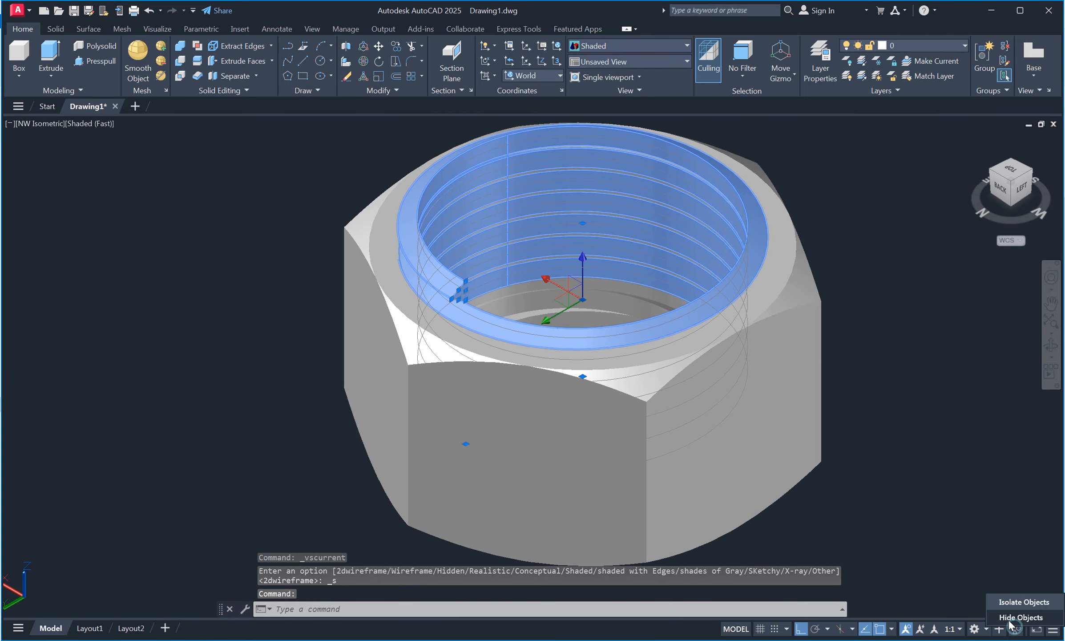
{"action": "left_click", "coordinate": [1021, 613]}
Step: Chamfer the upper edge of the nut's bore with both the base and other surface distances set to 1.5
{"action": "scroll", "coordinate": [806, 290], "scroll_direction": "up", "scroll_amount": 2}
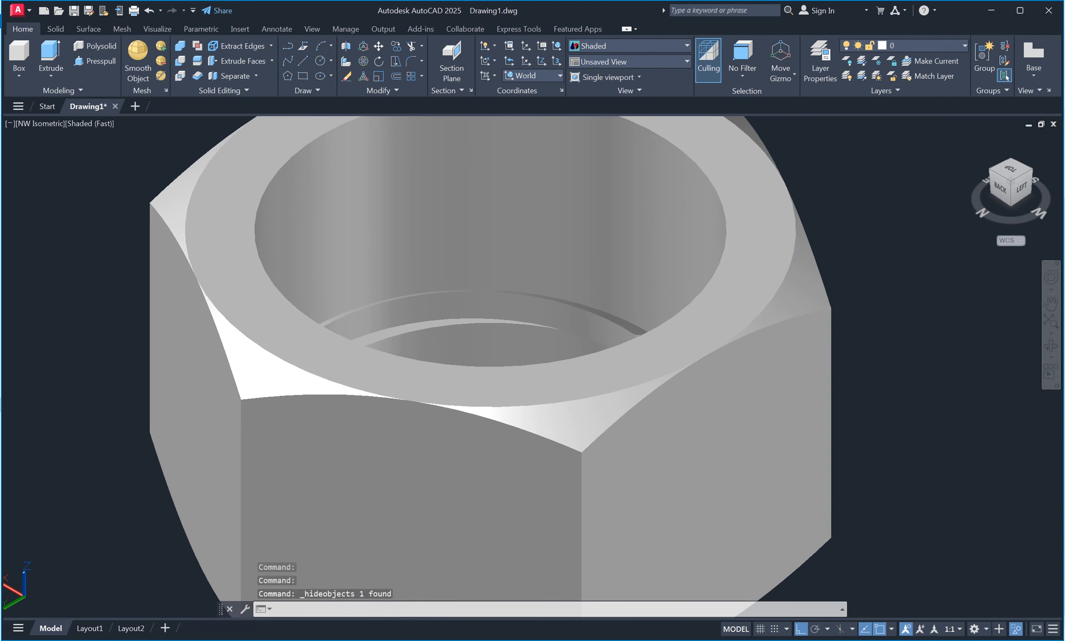
{"action": "scroll", "coordinate": [792, 293], "scroll_direction": "down", "scroll_amount": 3}
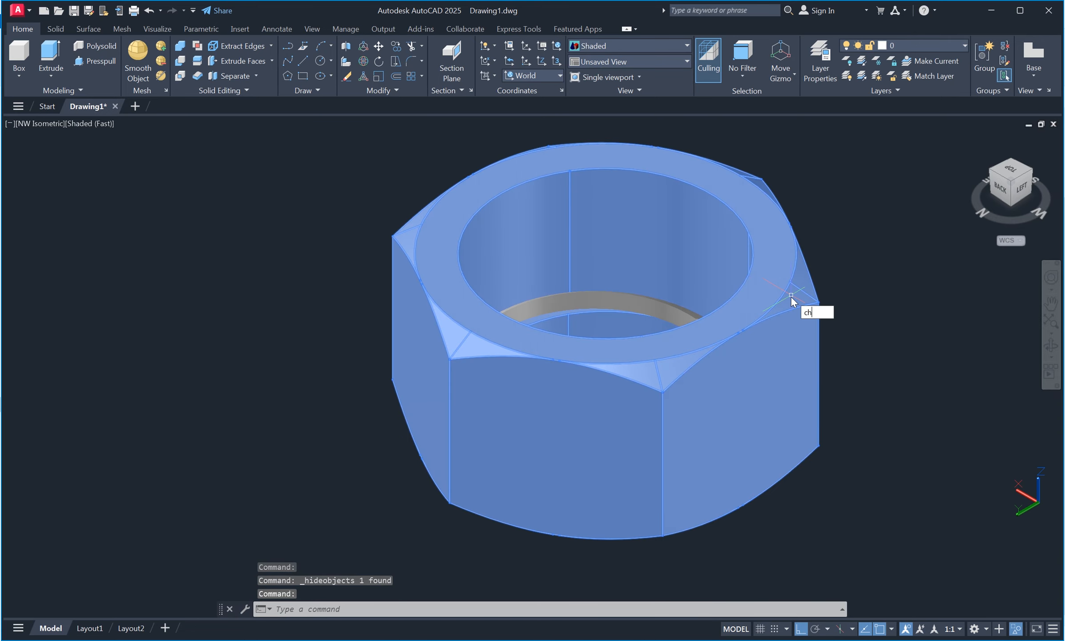
{"action": "type", "text": "a"}
{"action": "key", "text": "Return"}
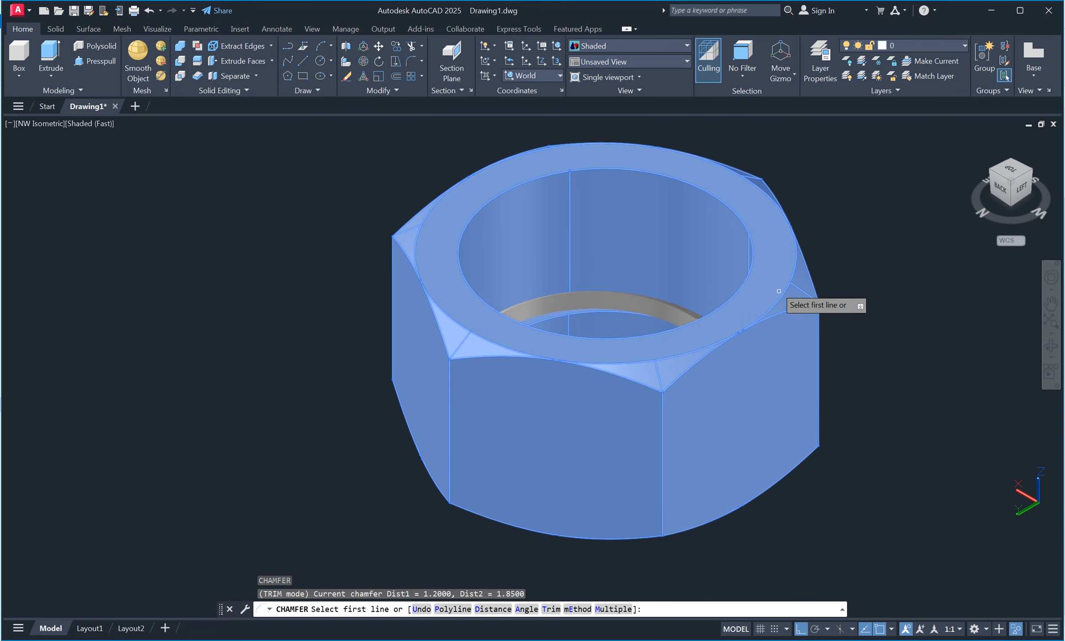
{"action": "left_click", "coordinate": [750, 280]}
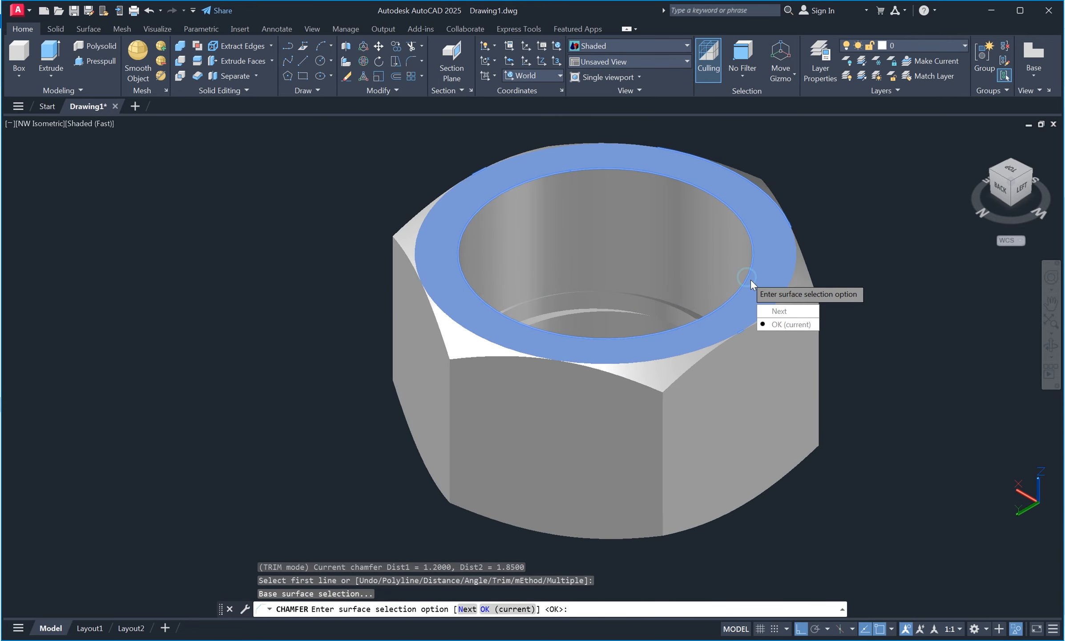
{"action": "left_click", "coordinate": [779, 323]}
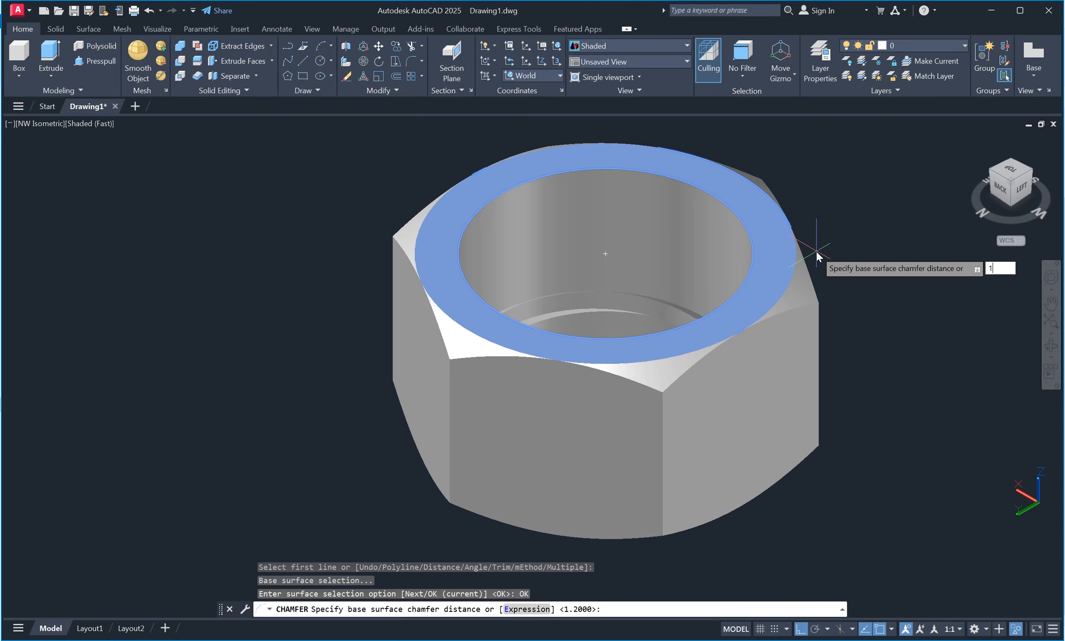
{"action": "key", "text": "Return"}
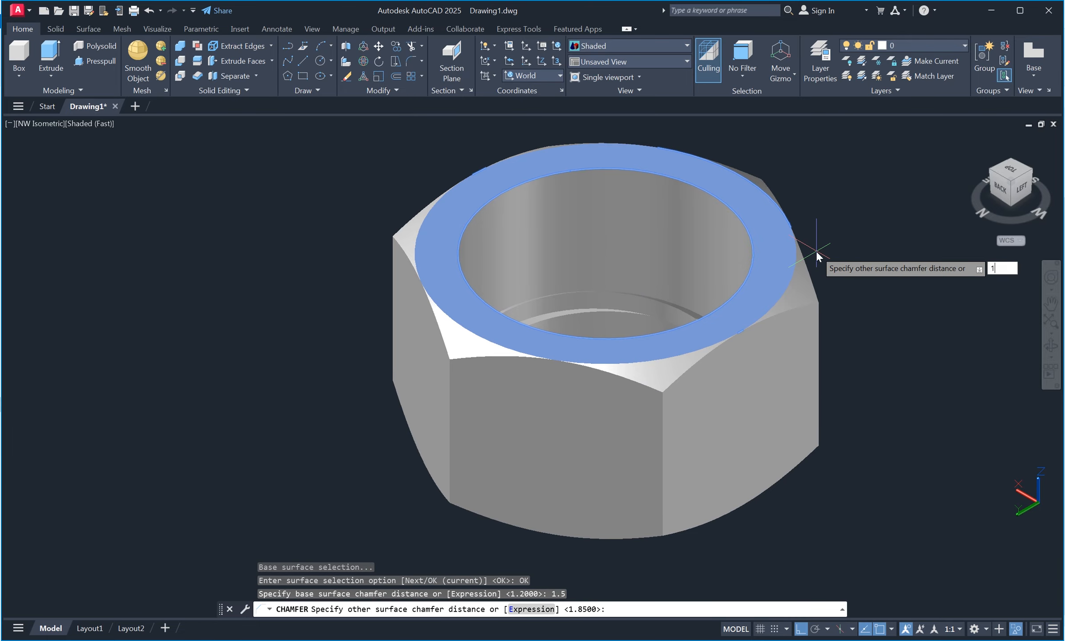
{"action": "type", "text": "1.5"}
{"action": "key", "text": "Return"}
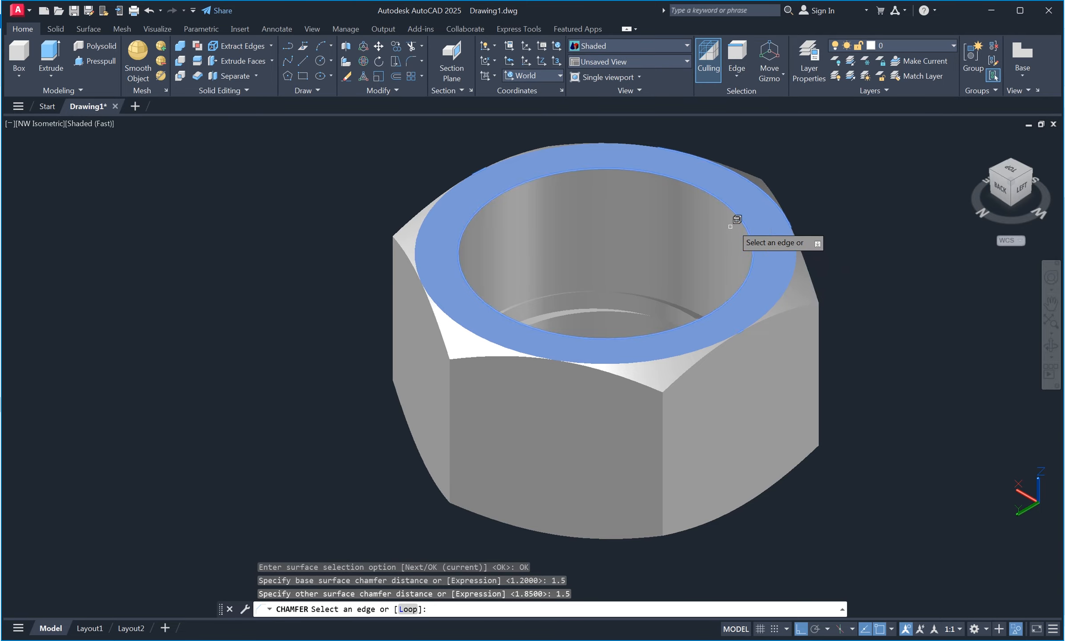
{"action": "left_click", "coordinate": [738, 213]}
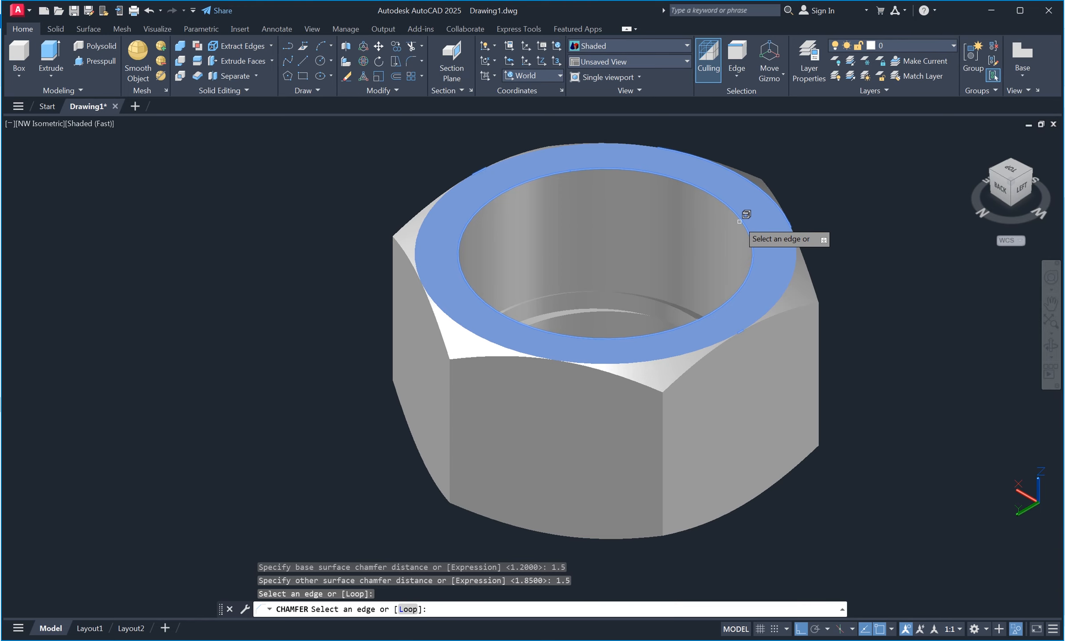
{"action": "key", "text": "Return"}
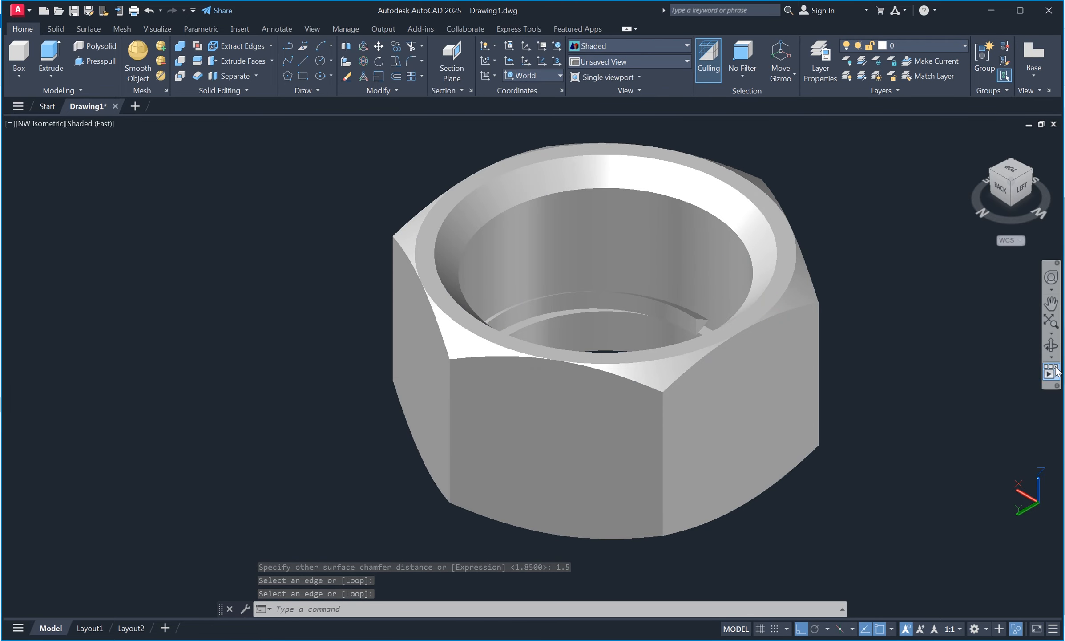
Step: Inspect the chamfered bore from another angle and return to the north-west isometric view
{"action": "left_click", "coordinate": [1051, 346]}
{"action": "left_click_drag", "start_coordinate": [789, 425], "coordinate": [712, 426]}
{"action": "right_click", "coordinate": [846, 286]}
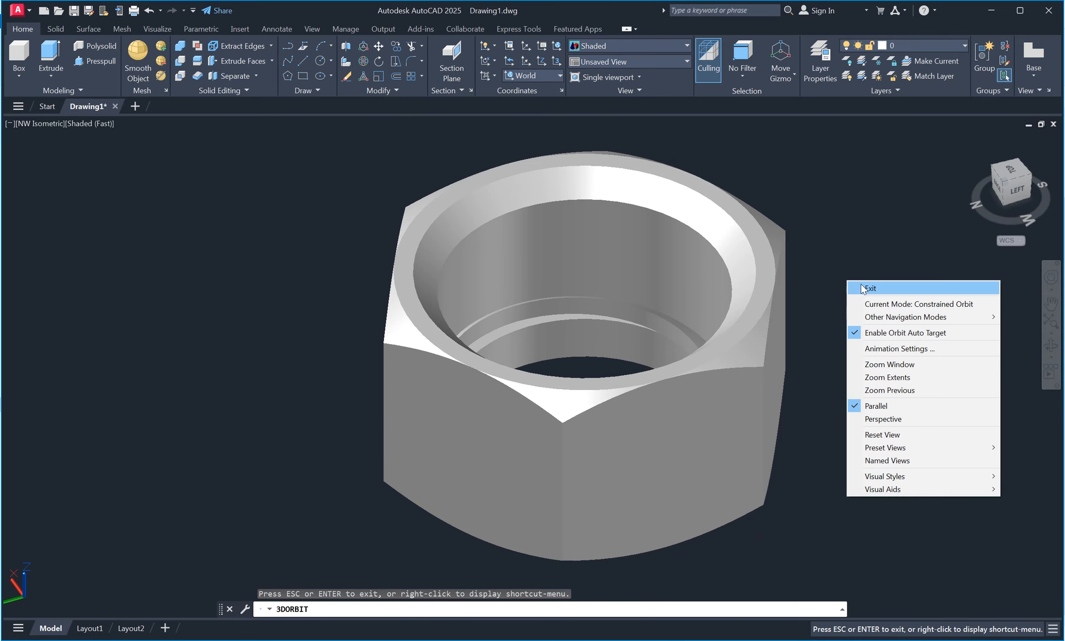
{"action": "left_click", "coordinate": [865, 287]}
{"action": "left_click", "coordinate": [1003, 187]}
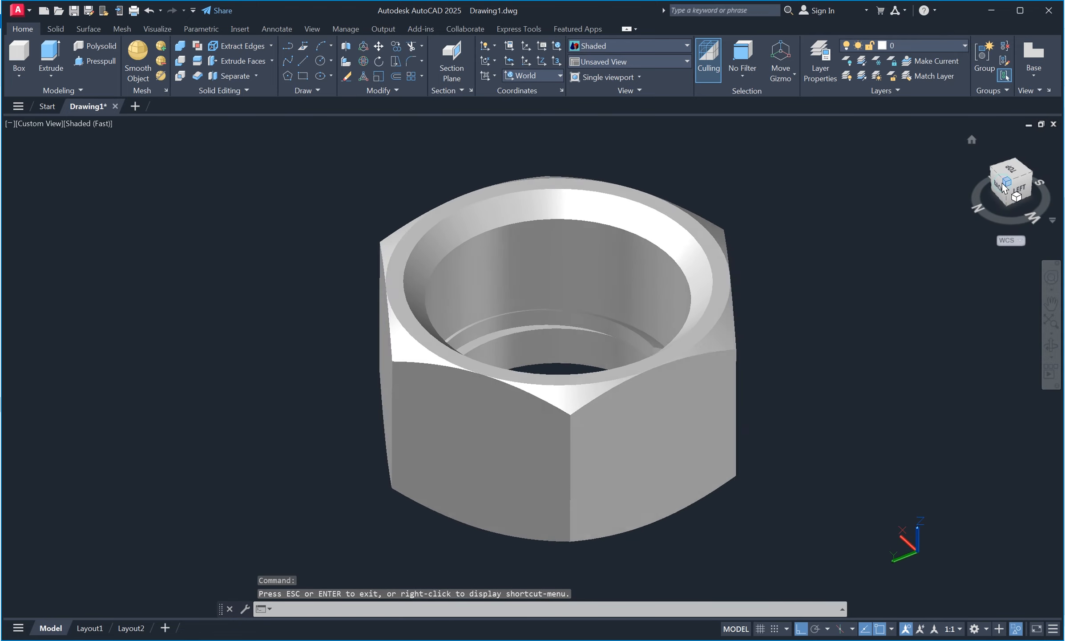
{"action": "scroll", "coordinate": [756, 361], "scroll_direction": "up", "scroll_amount": 2}
{"action": "middle_click_drag", "start_coordinate": [756, 361], "coordinate": [883, 356]}
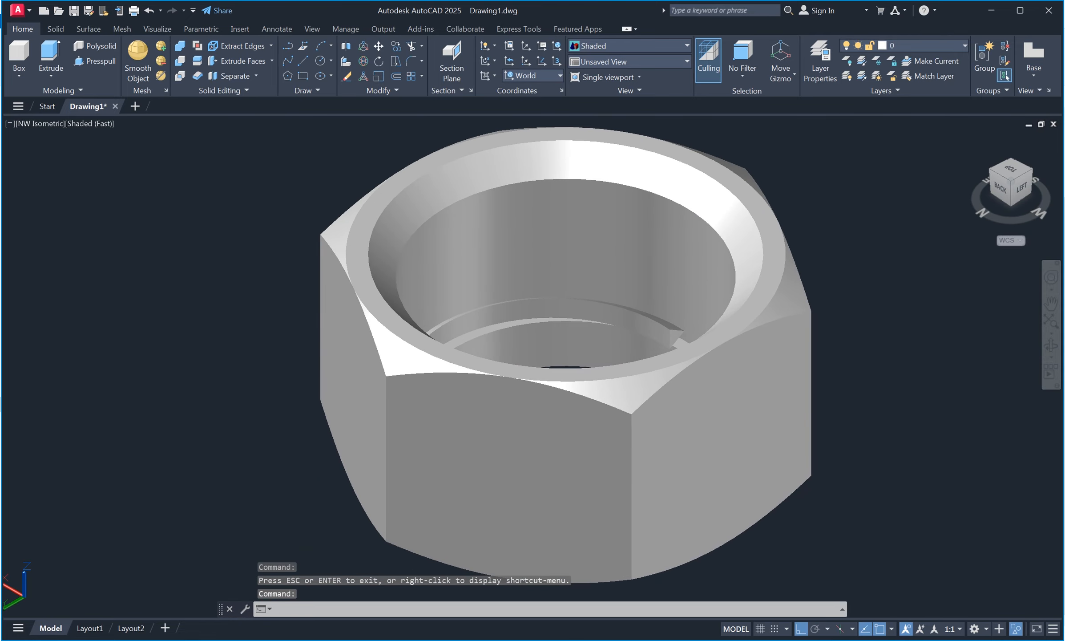
Step: Unhide the long helical thread solid and subtract both helical solids from the nut body
{"action": "left_click", "coordinate": [1015, 629]}
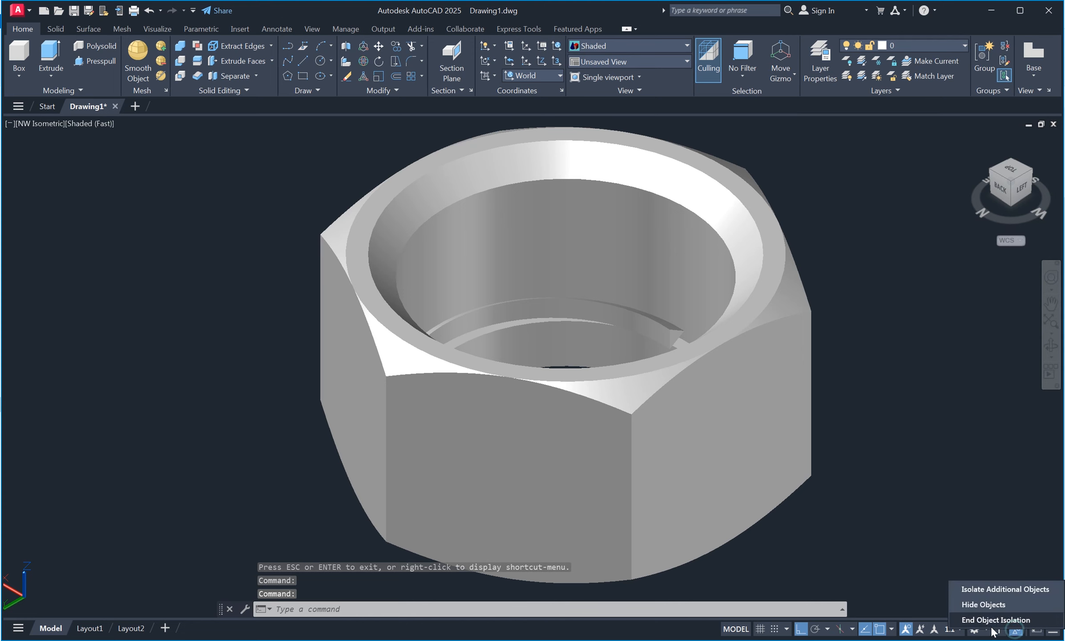
{"action": "left_click", "coordinate": [989, 621]}
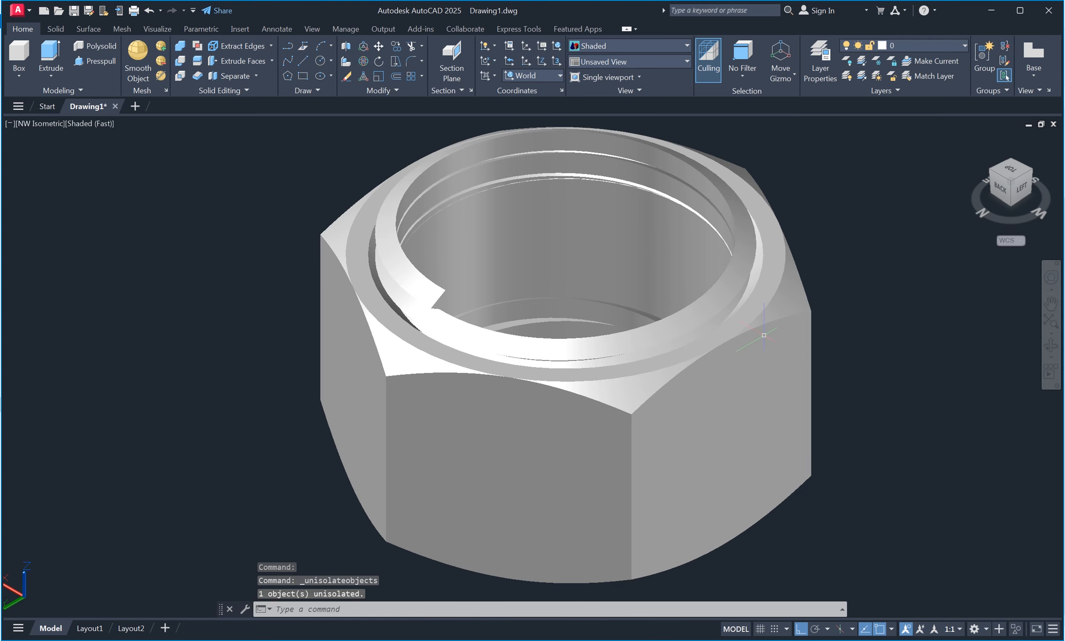
{"action": "type", "text": "SU"}
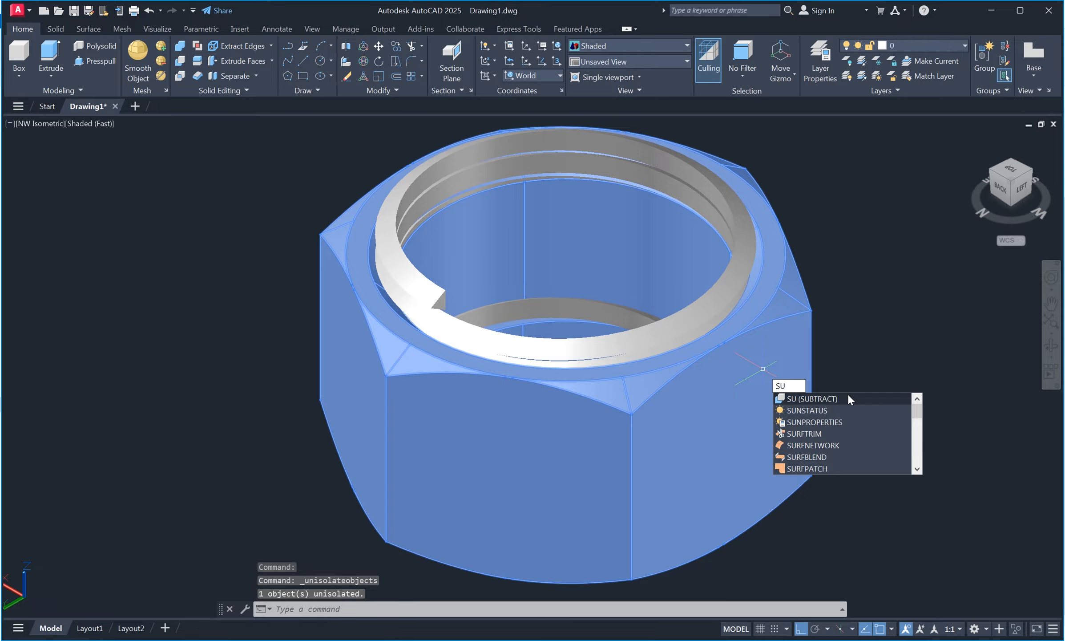
{"action": "left_click", "coordinate": [848, 396]}
{"action": "left_click", "coordinate": [761, 360]}
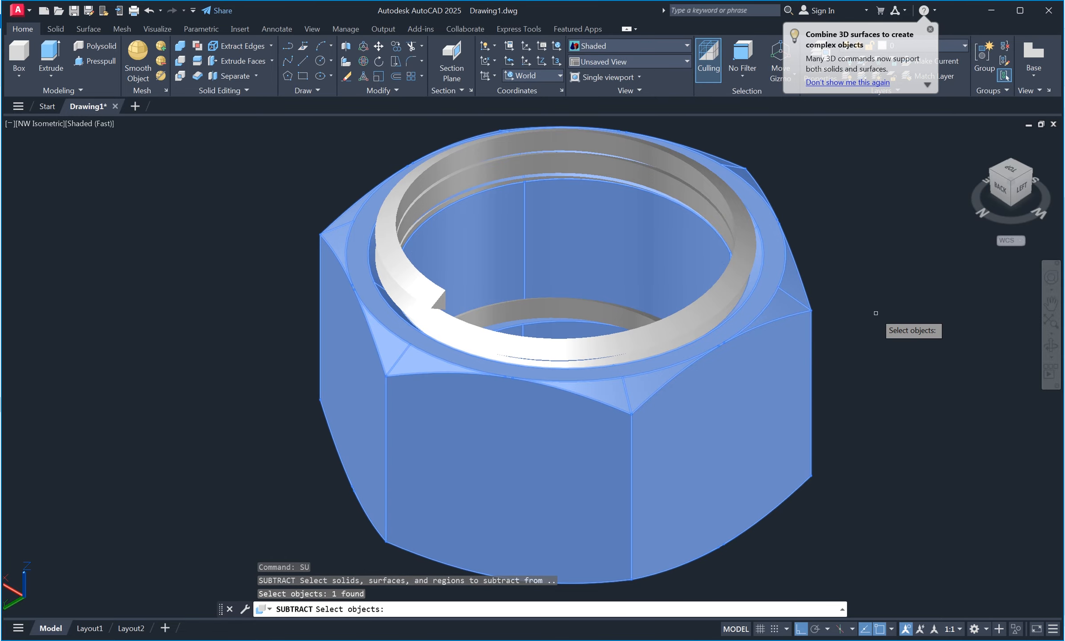
{"action": "key", "text": "Return"}
{"action": "left_click", "coordinate": [734, 303]}
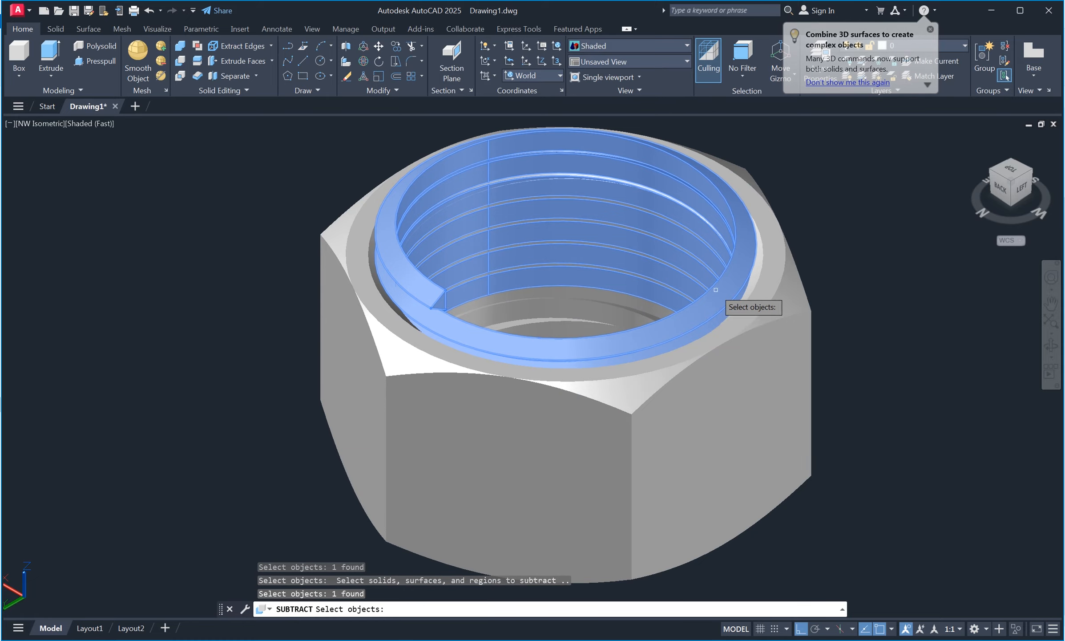
{"action": "left_click", "coordinate": [621, 312]}
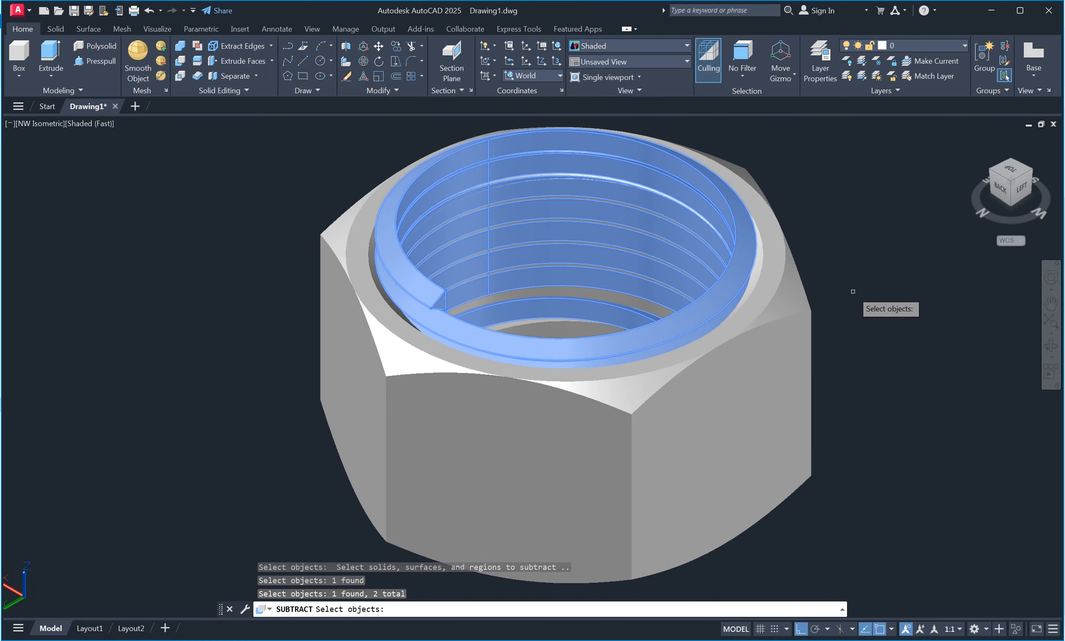
{"action": "key", "text": "Return"}
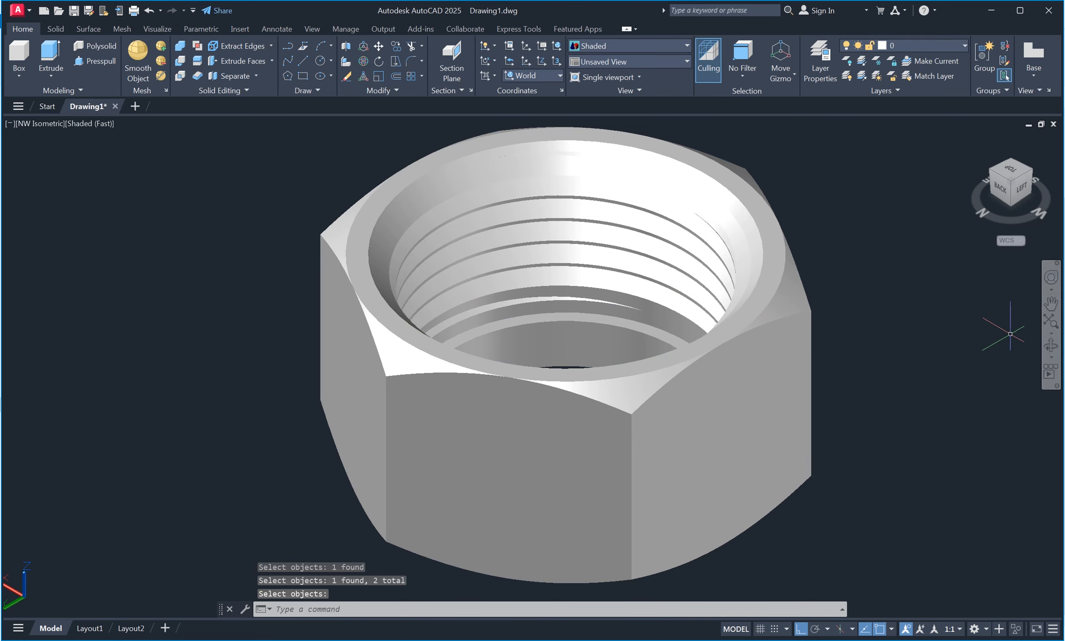
Step: Orbit around the nut to examine the cut internal thread from several directions
{"action": "left_click", "coordinate": [1051, 345]}
{"action": "left_click_drag", "start_coordinate": [563, 355], "coordinate": [594, 419]}
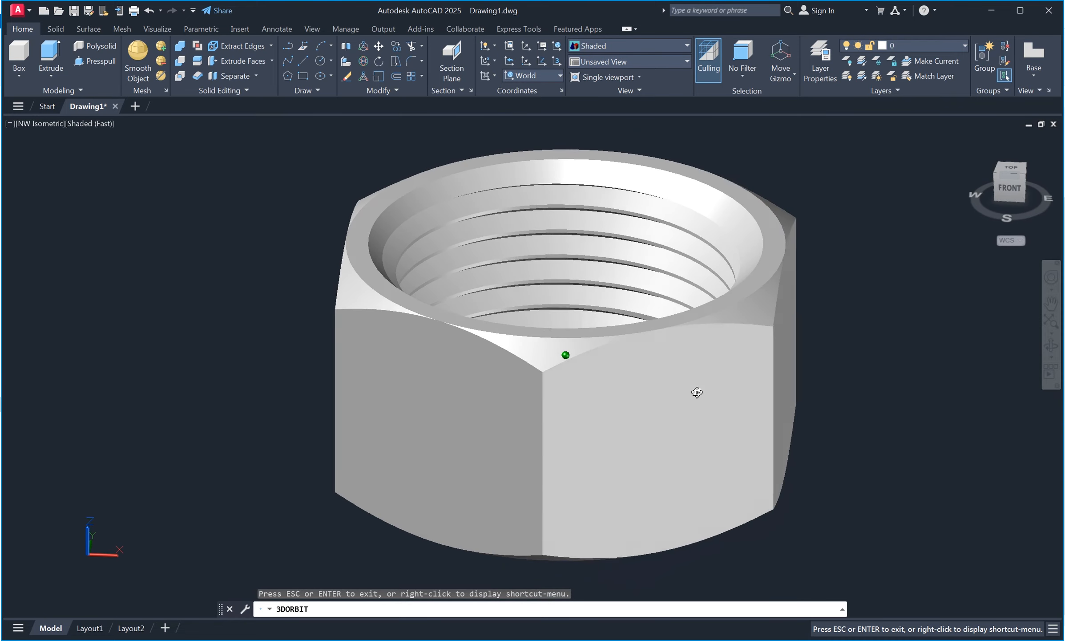
{"action": "left_click_drag", "start_coordinate": [496, 420], "coordinate": [645, 459]}
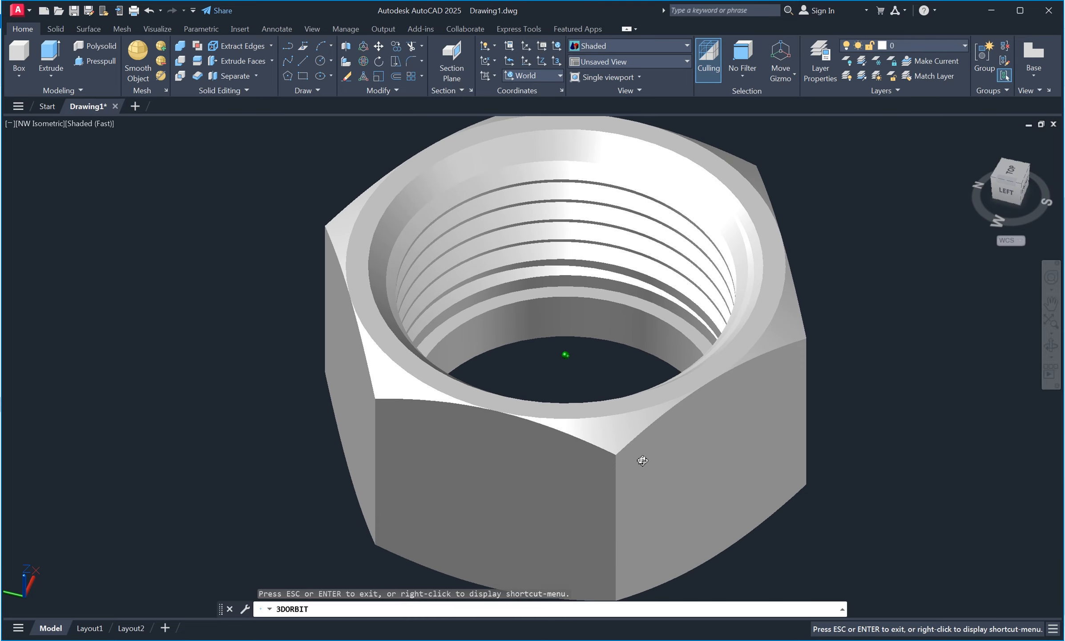
{"action": "left_click_drag", "start_coordinate": [641, 462], "coordinate": [541, 413]}
{"action": "right_click", "coordinate": [738, 165]}
{"action": "left_click", "coordinate": [757, 172]}
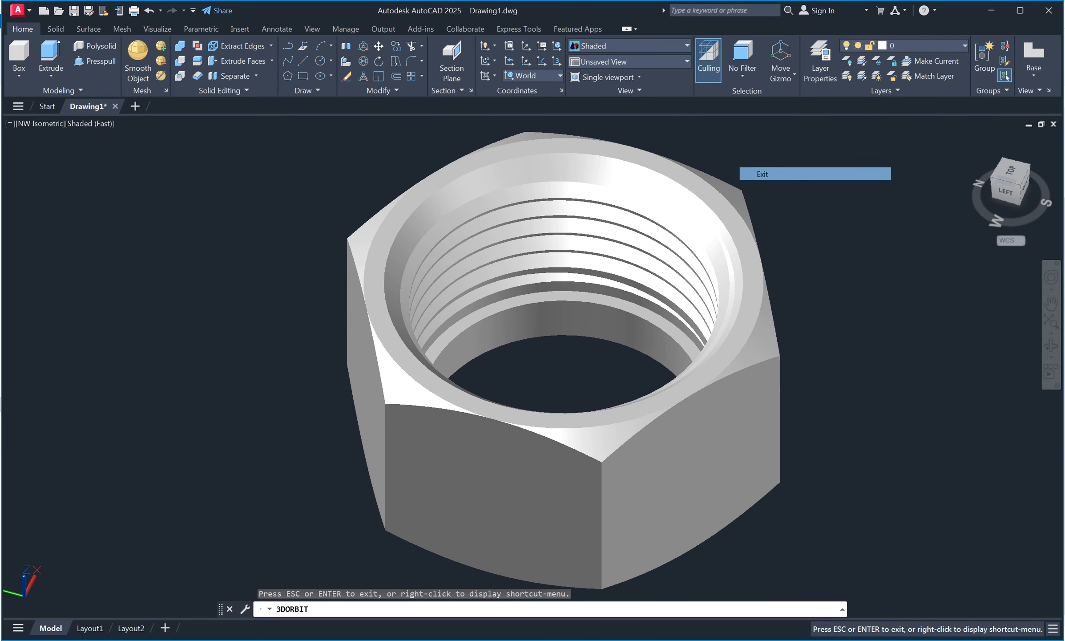
Step: Open the Materials Browser and add Steel Galvanized from the Autodesk library's fabricated metals to the document materials
{"action": "type", "text": "mat"}
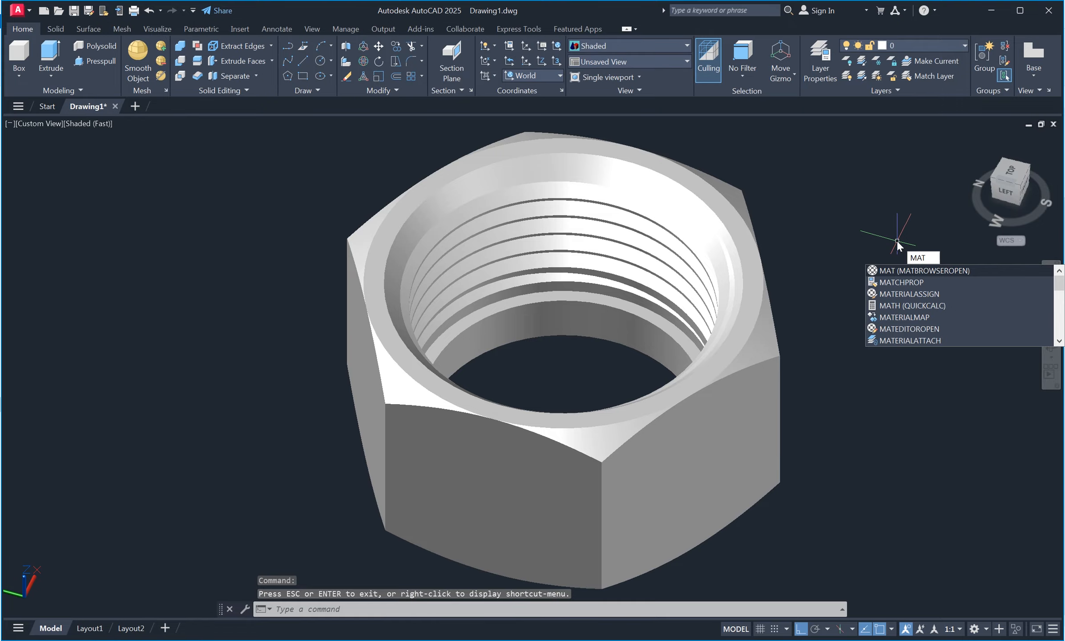
{"action": "left_click", "coordinate": [941, 270]}
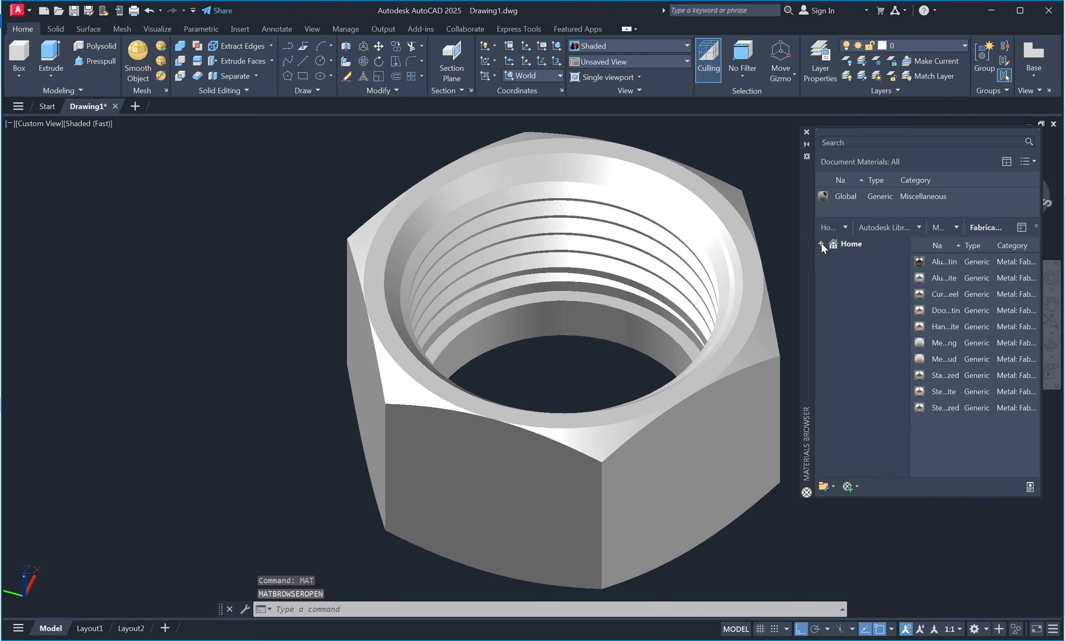
{"action": "left_click", "coordinate": [821, 244]}
{"action": "left_click", "coordinate": [831, 267]}
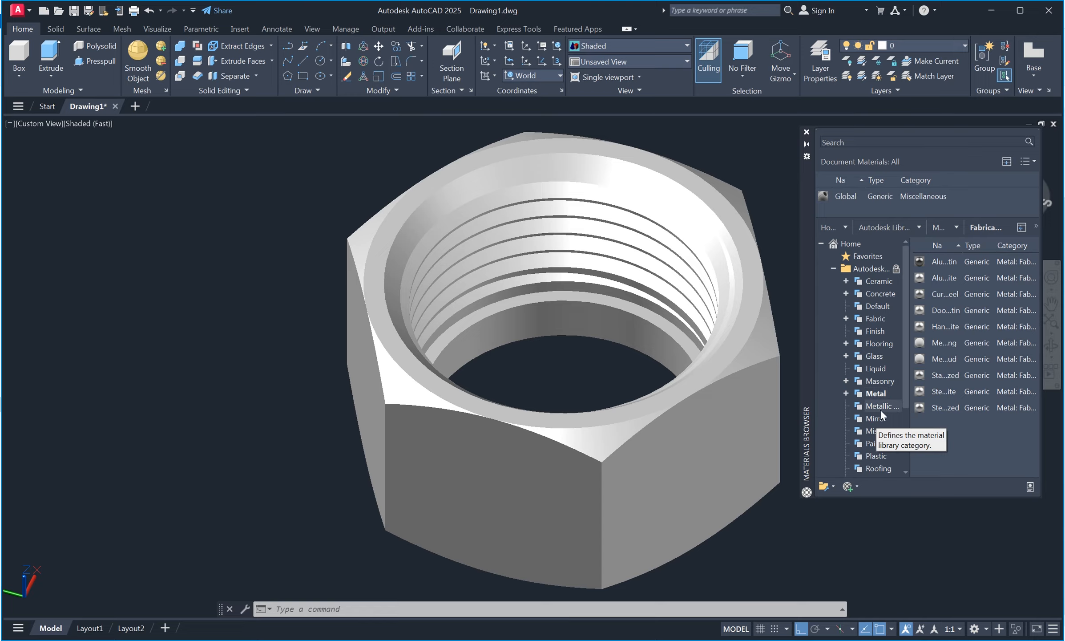
{"action": "left_click", "coordinate": [846, 392]}
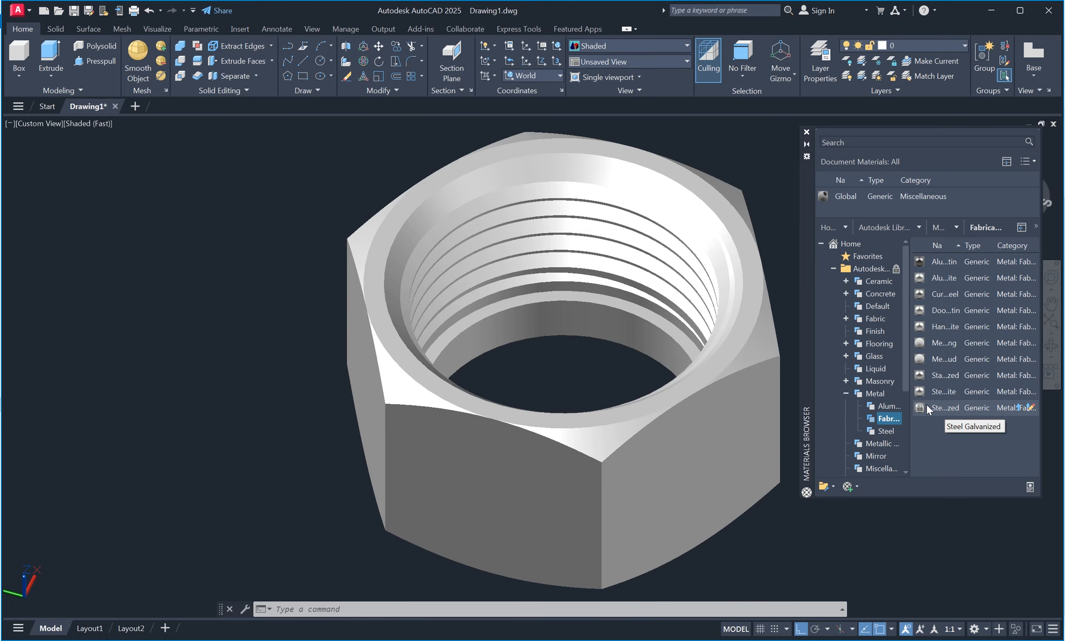
{"action": "left_click", "coordinate": [1017, 407]}
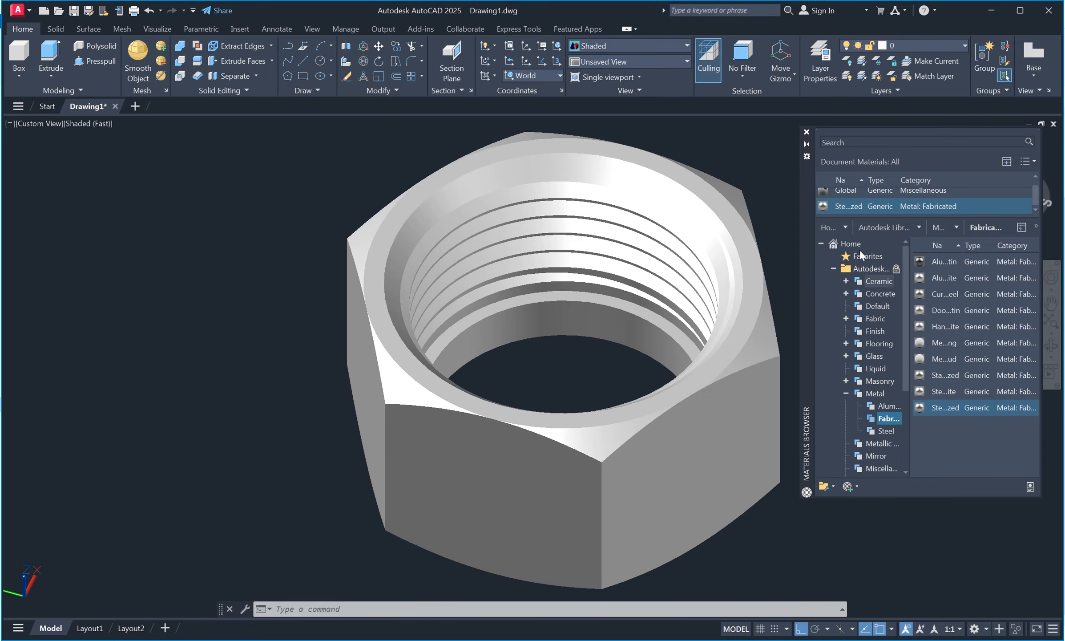
Step: Change the Steel Galvanized material's generic color to a golden yellow, RGB 247, 183, 54, and close its editor
{"action": "left_click", "coordinate": [1022, 207]}
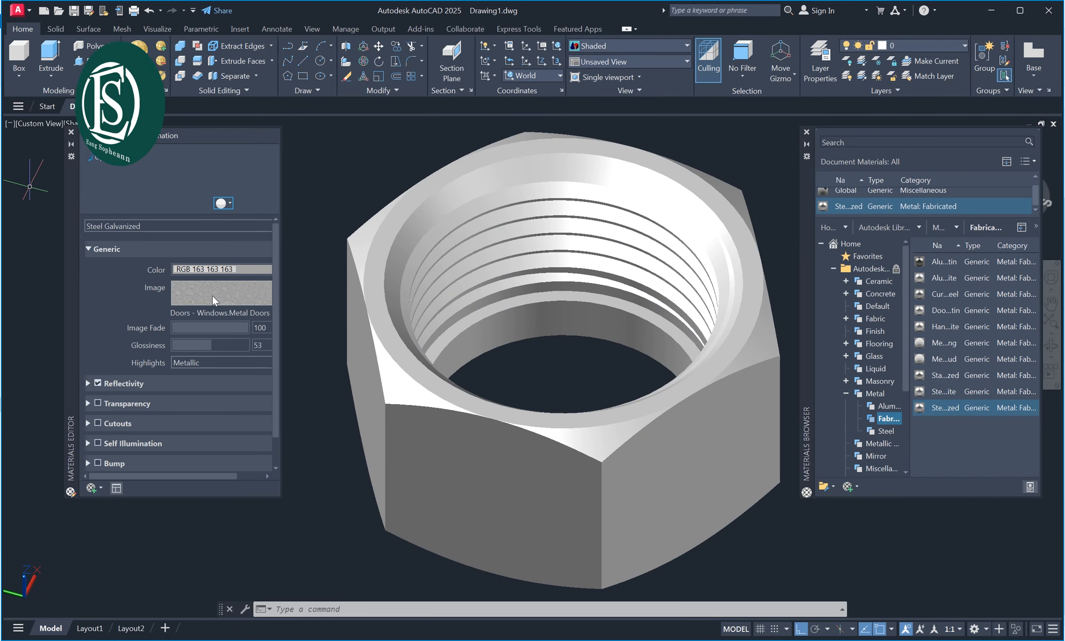
{"action": "left_click", "coordinate": [241, 268]}
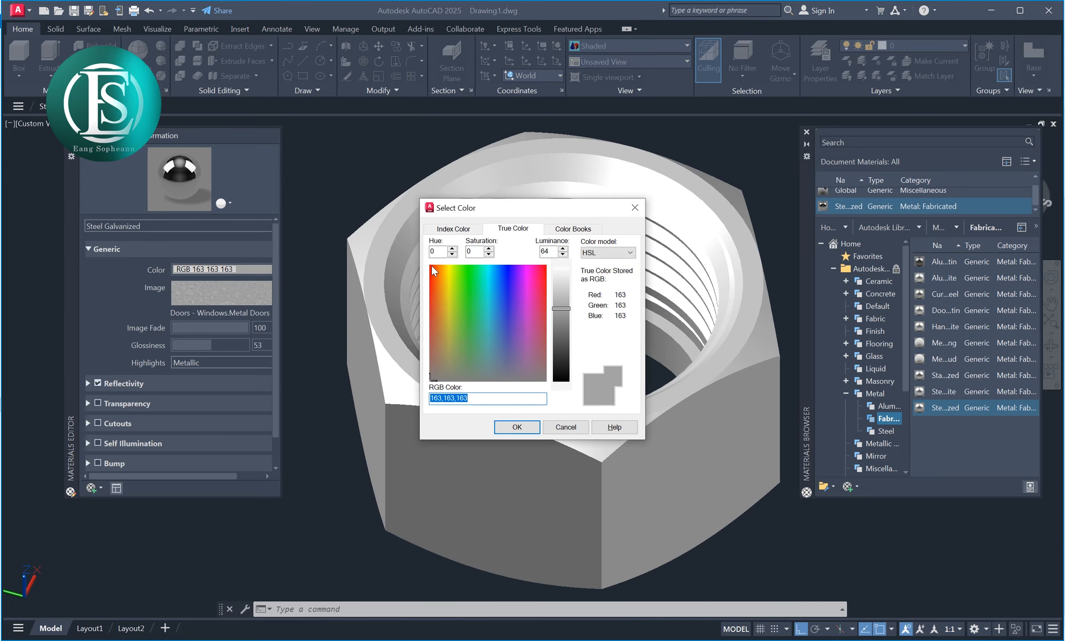
{"action": "left_click", "coordinate": [447, 278]}
{"action": "left_click", "coordinate": [443, 272]}
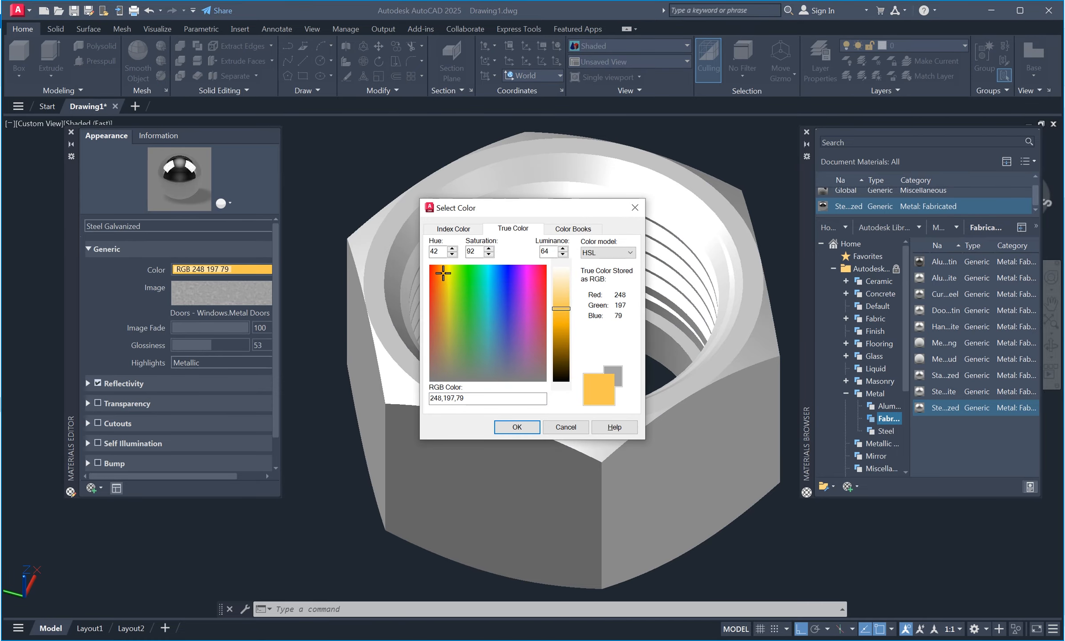
{"action": "left_click", "coordinate": [563, 314]}
{"action": "left_click", "coordinate": [517, 426]}
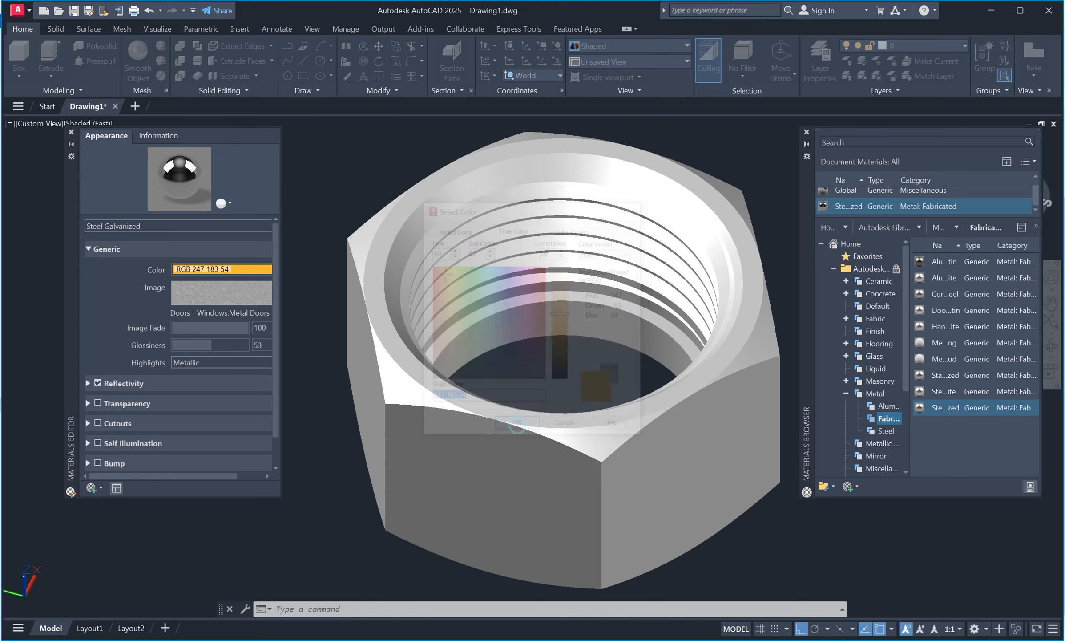
{"action": "left_click", "coordinate": [71, 132]}
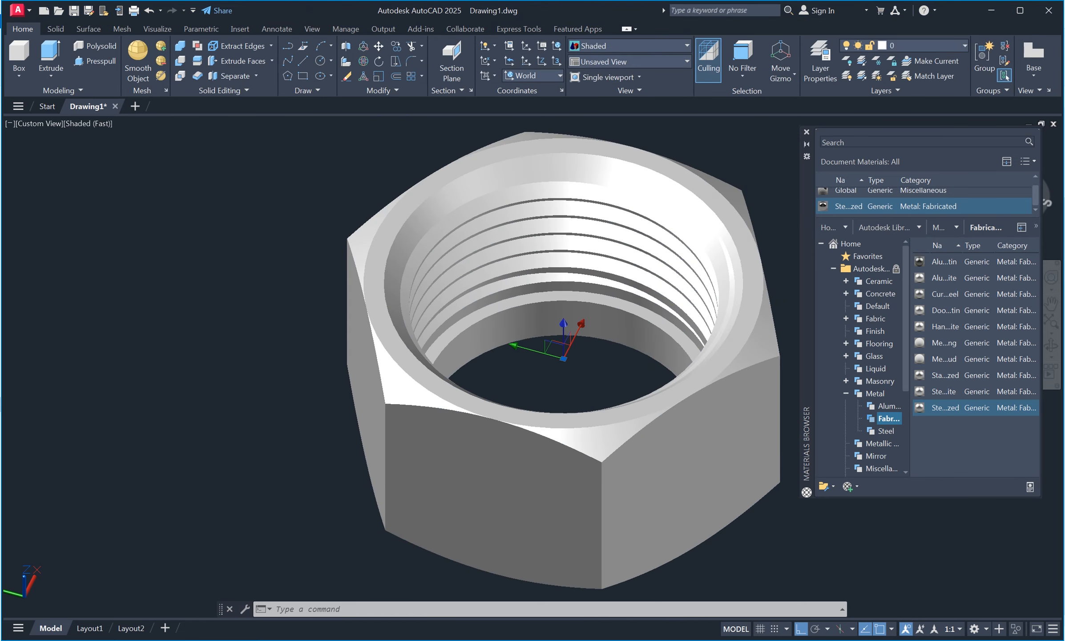
Step: Set the viewport display to materials on with textures off
{"action": "left_click", "coordinate": [663, 258]}
{"action": "key", "text": "Escape"}
{"action": "left_click", "coordinate": [154, 31]}
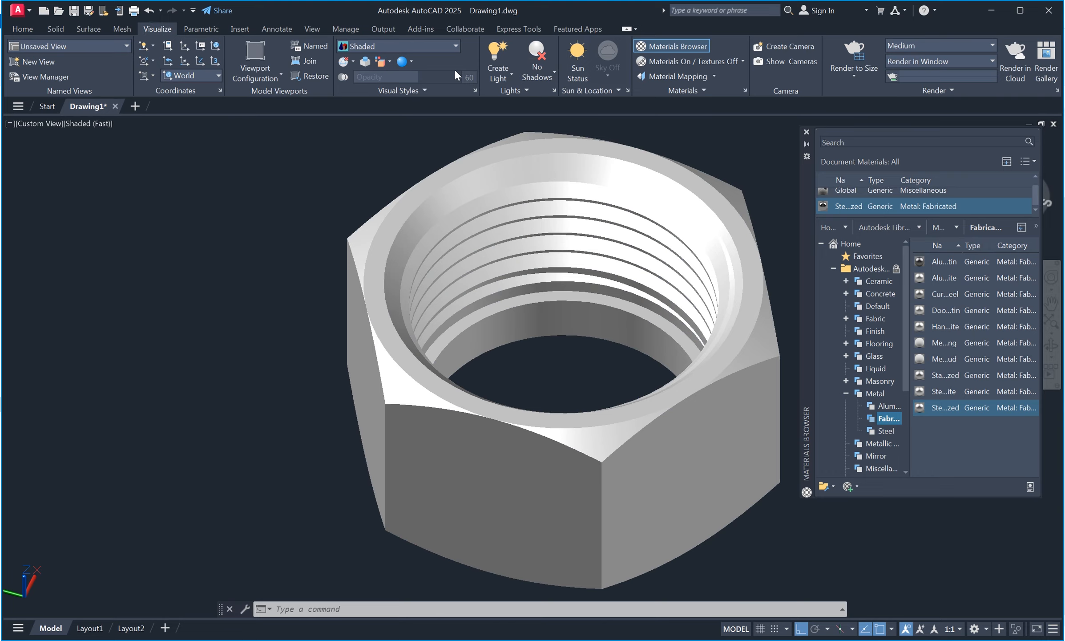
{"action": "left_click", "coordinate": [711, 61]}
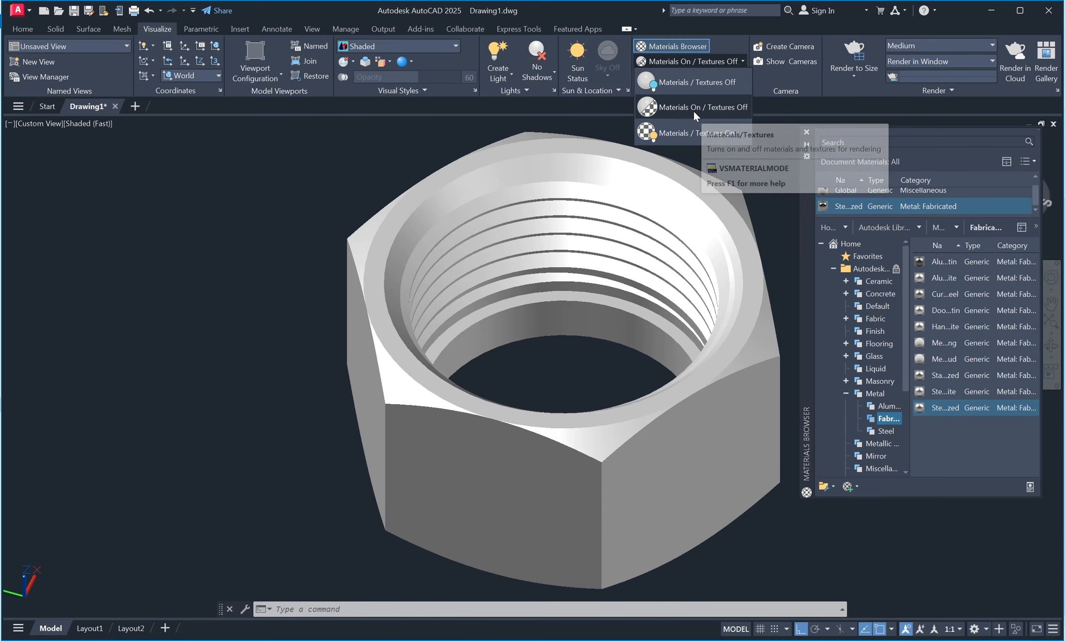
{"action": "left_click", "coordinate": [693, 110]}
Step: Try to apply a box material mapping to the nut with materials on and textures off
{"action": "left_click", "coordinate": [702, 78]}
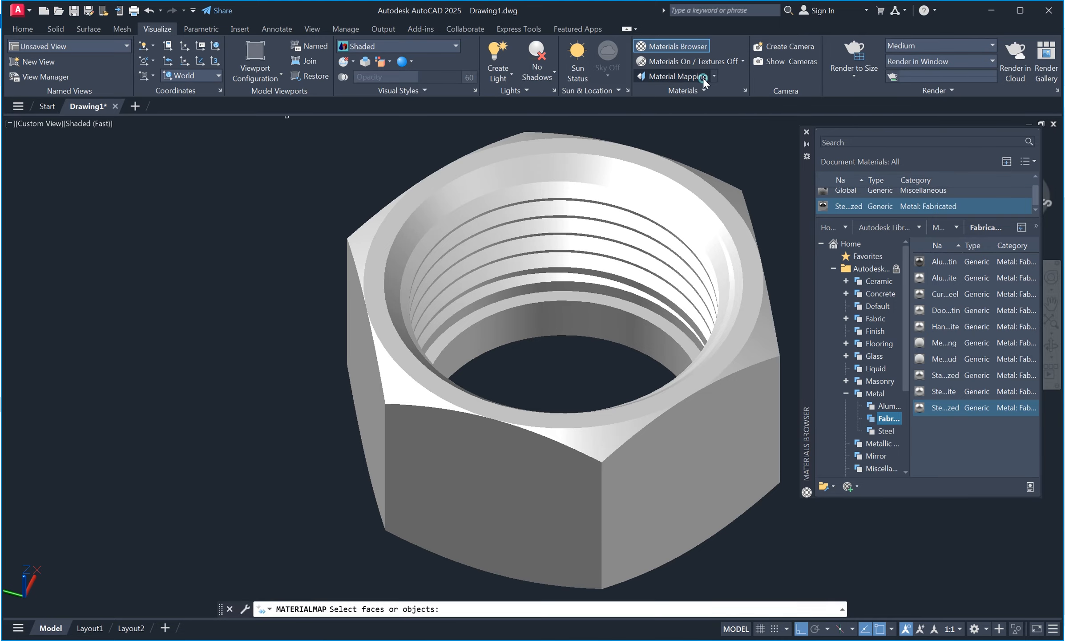
{"action": "left_click", "coordinate": [713, 76]}
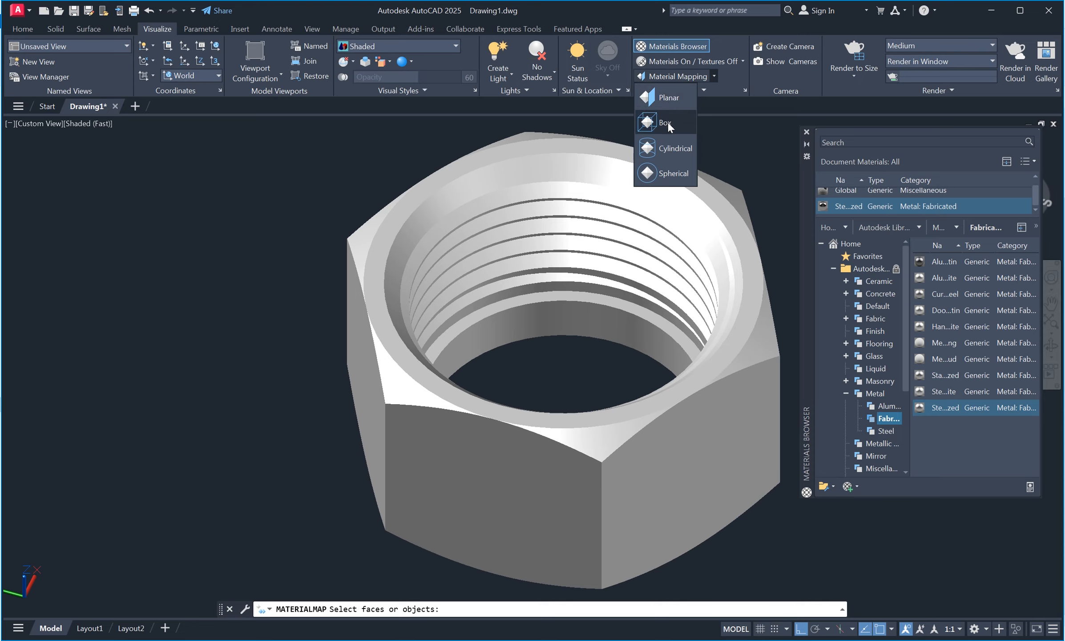
{"action": "left_click", "coordinate": [665, 122]}
{"action": "left_click", "coordinate": [723, 60]}
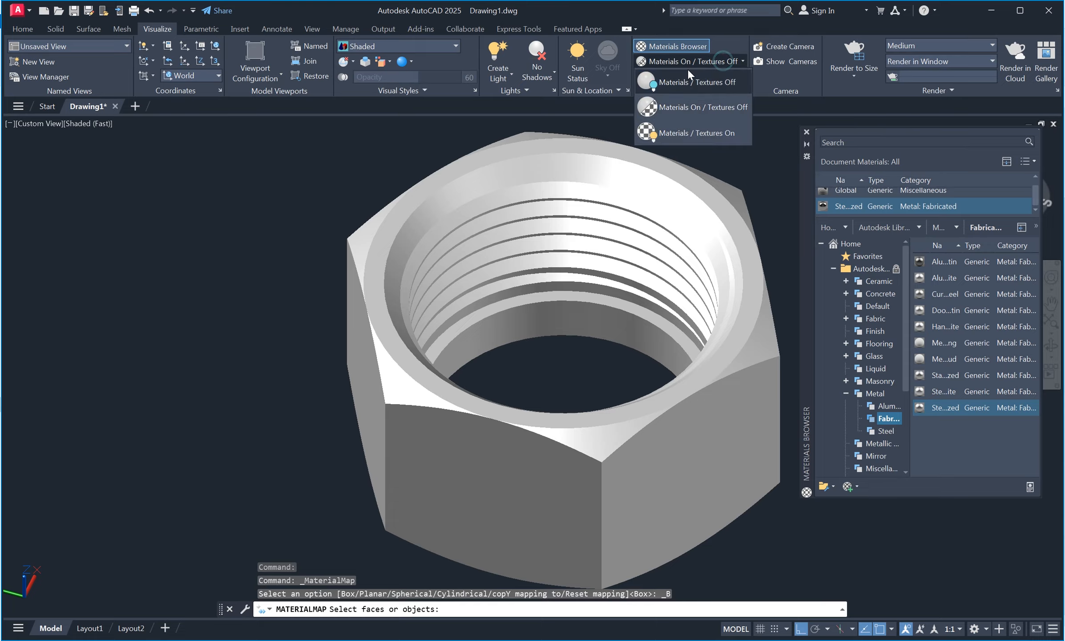
{"action": "left_click", "coordinate": [684, 104]}
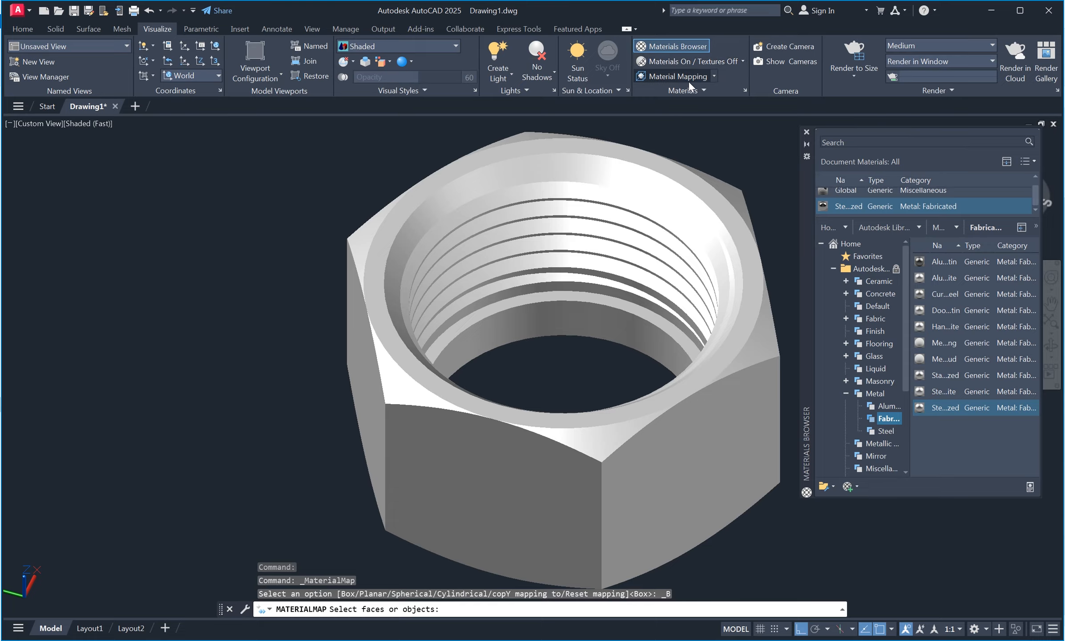
{"action": "left_click", "coordinate": [728, 60]}
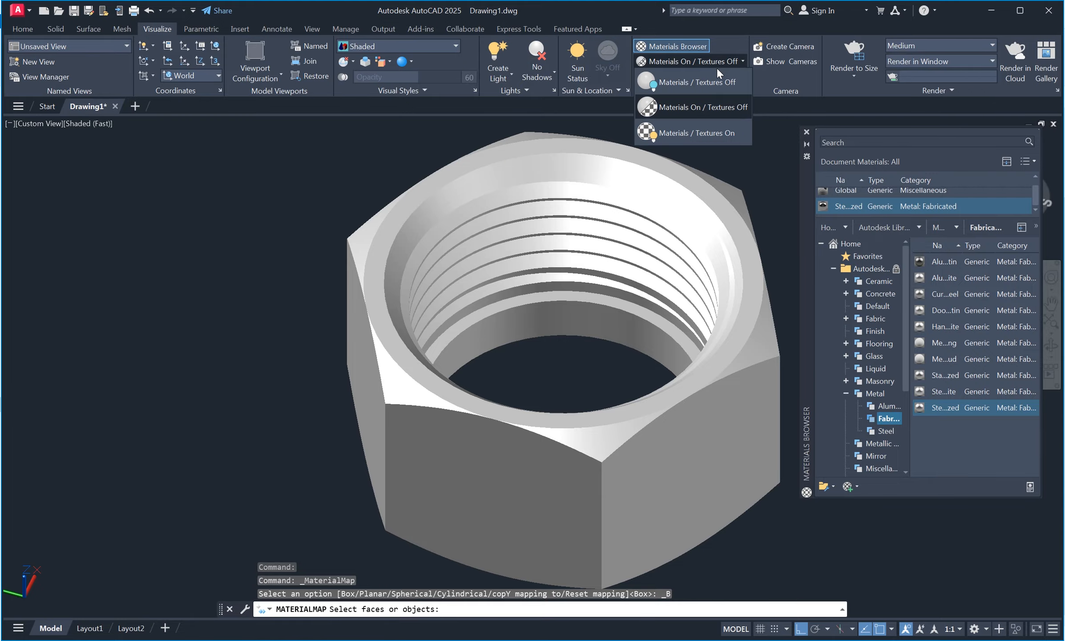
{"action": "left_click", "coordinate": [709, 107]}
{"action": "scroll", "coordinate": [560, 285], "scroll_direction": "down", "scroll_amount": 3}
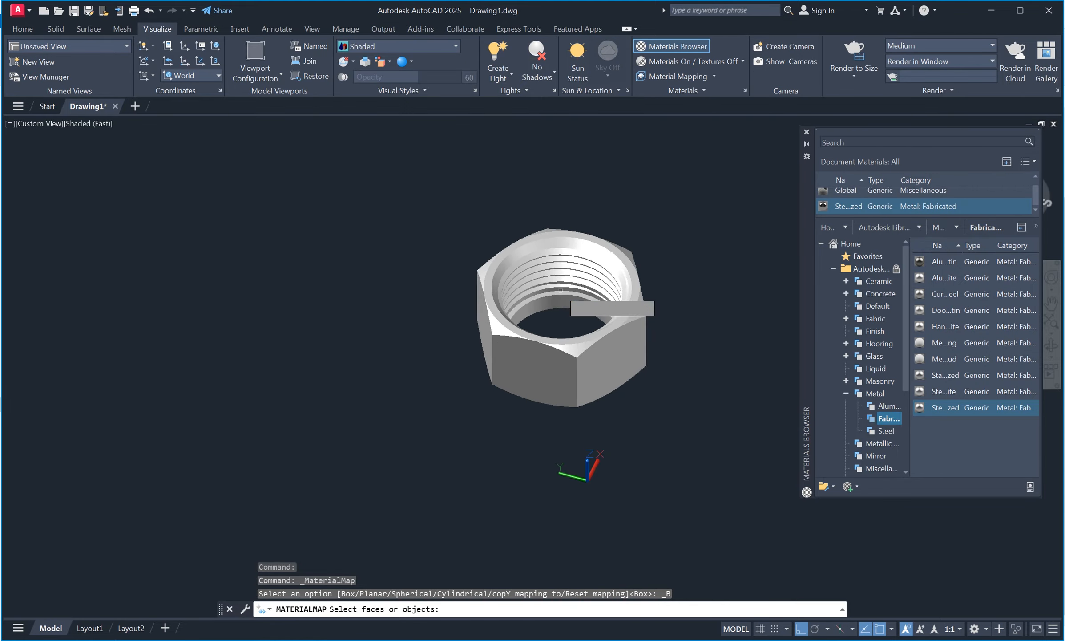
{"action": "scroll", "coordinate": [561, 285], "scroll_direction": "up", "scroll_amount": 3}
{"action": "left_click", "coordinate": [696, 224]}
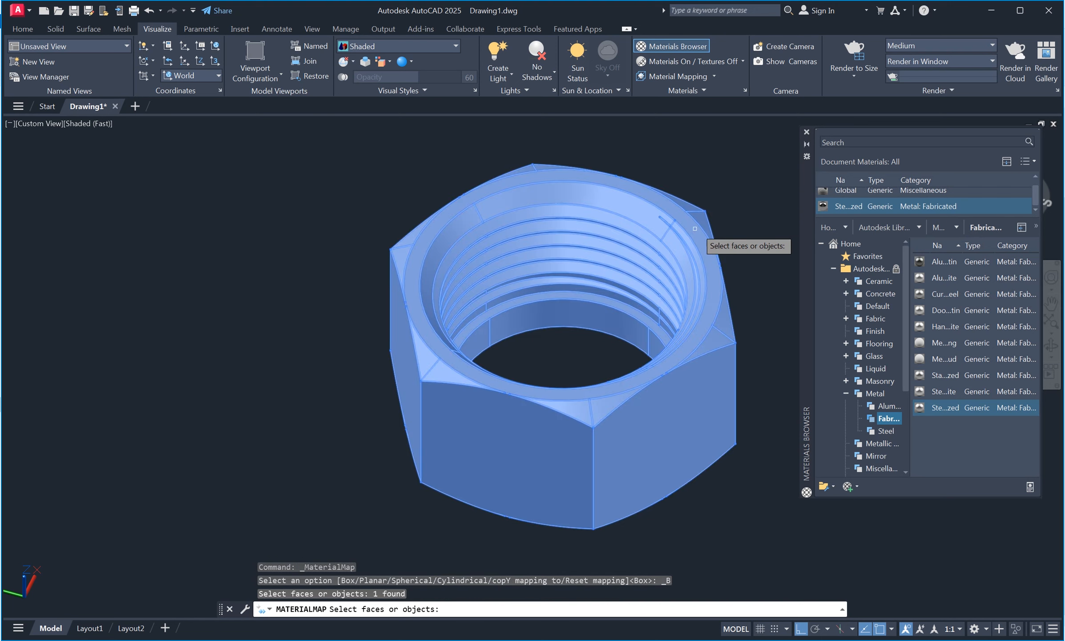
{"action": "key", "text": "Return"}
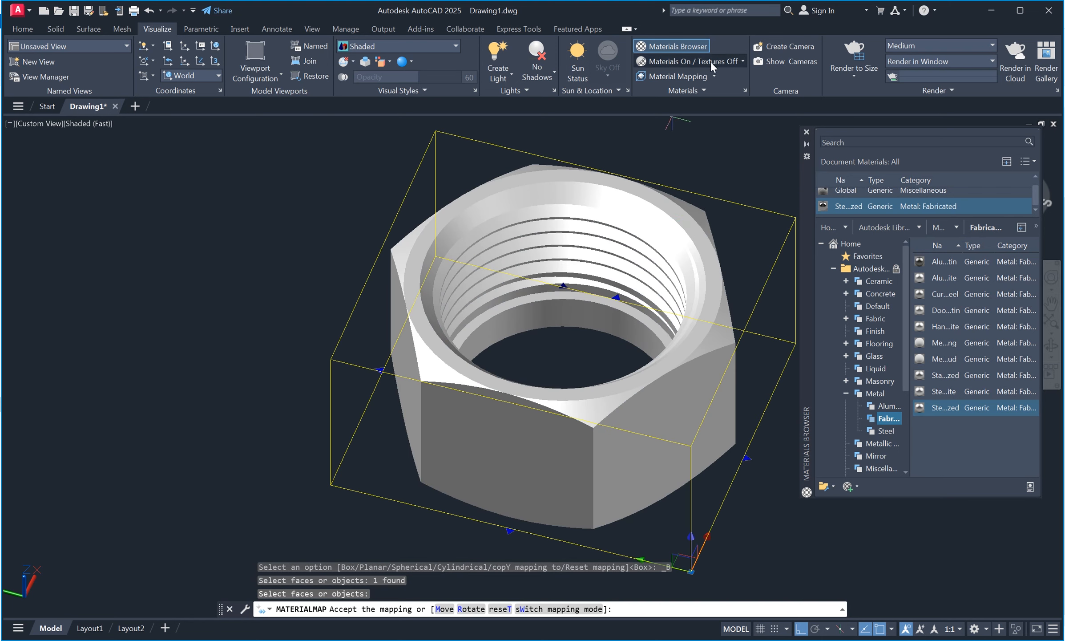
{"action": "left_click", "coordinate": [714, 63]}
{"action": "left_click", "coordinate": [683, 108]}
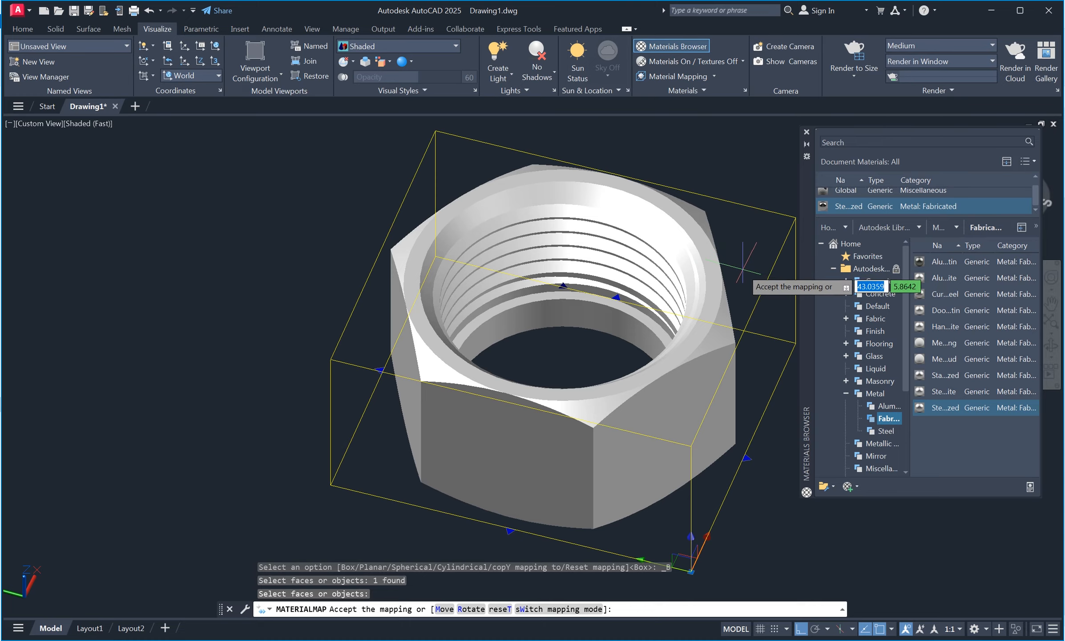
{"action": "key", "text": "Escape"}
{"action": "key", "text": "Escape"}
{"action": "key", "text": "Escape"}
Step: Assign the recolored Steel Galvanized material to the nut and close the Materials Browser
{"action": "left_click_drag", "start_coordinate": [952, 209], "coordinate": [701, 326]}
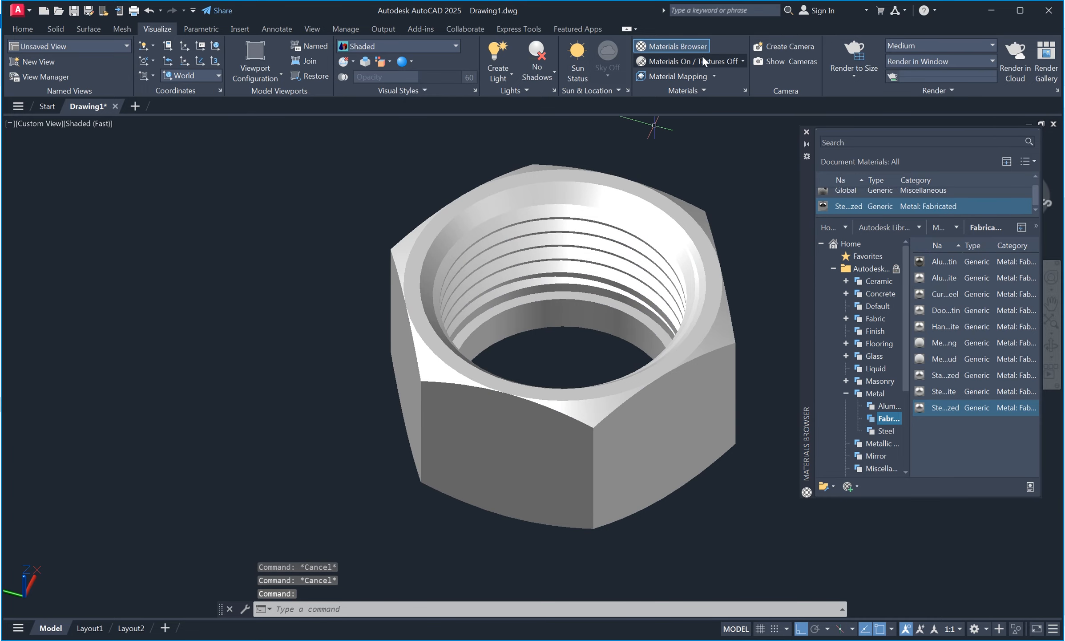
{"action": "left_click", "coordinate": [689, 47]}
Step: Try the display with materials and textures on, and settle on materials on with textures off
{"action": "left_click", "coordinate": [736, 64]}
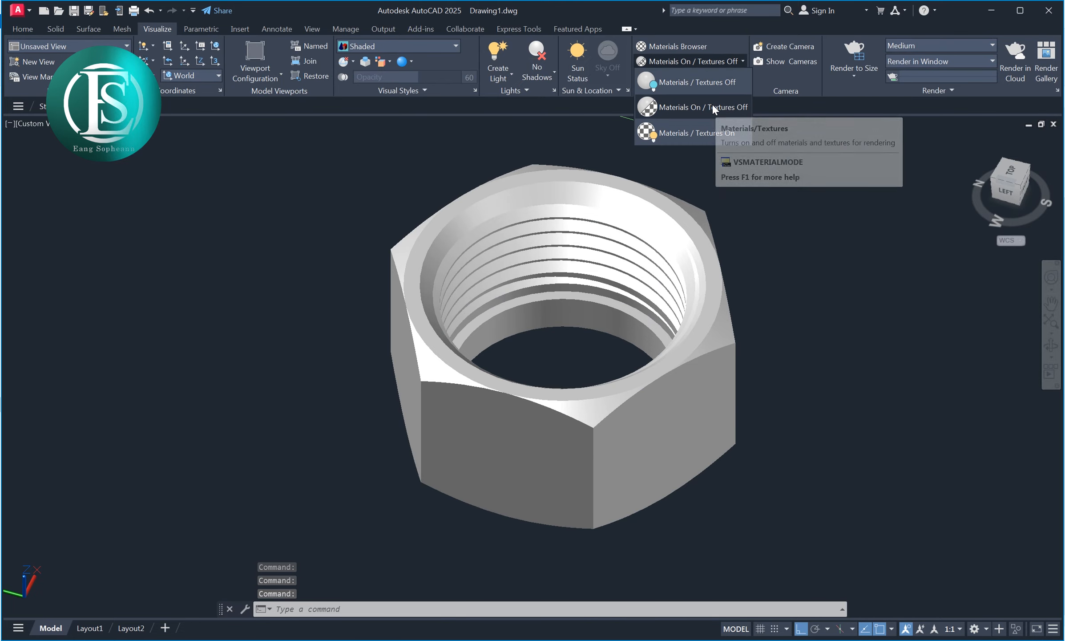
{"action": "left_click", "coordinate": [698, 132]}
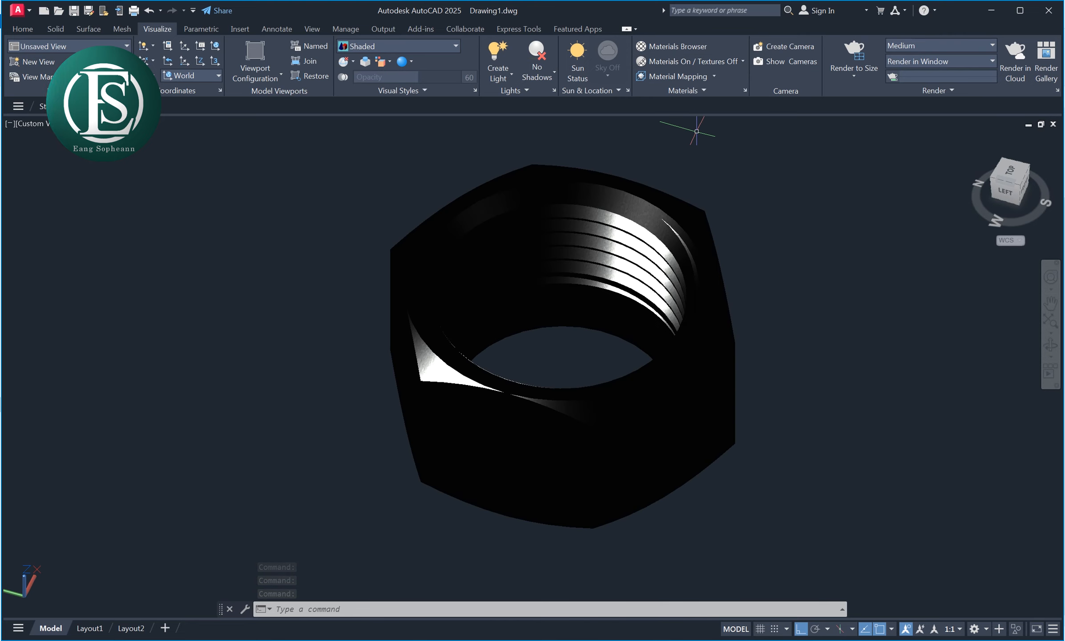
{"action": "left_click", "coordinate": [699, 77]}
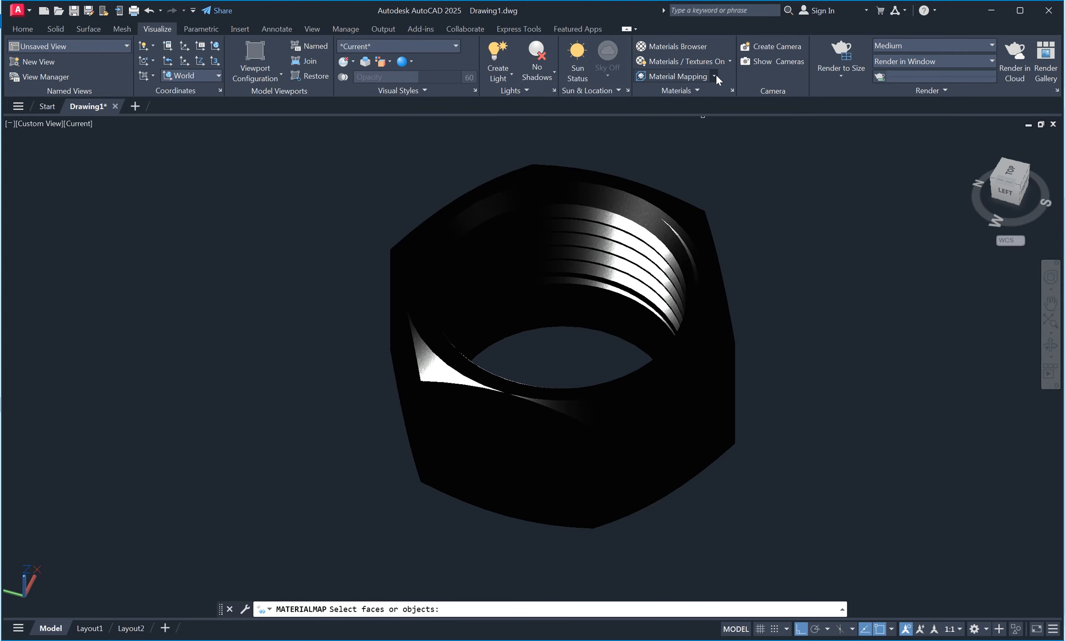
{"action": "left_click", "coordinate": [715, 76]}
{"action": "left_click", "coordinate": [721, 64]}
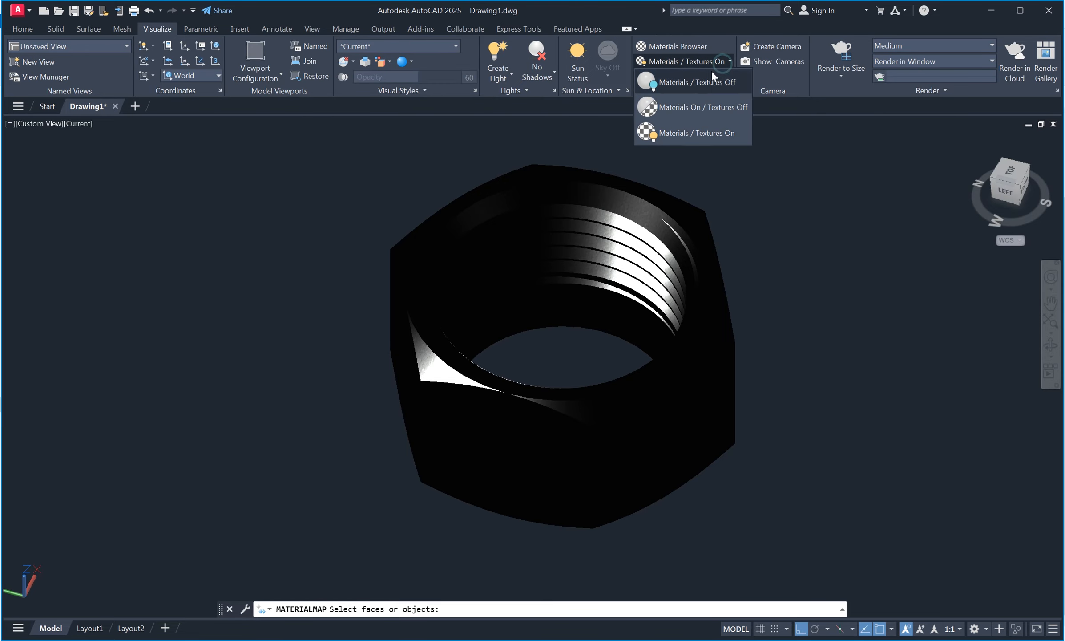
{"action": "left_click", "coordinate": [698, 108]}
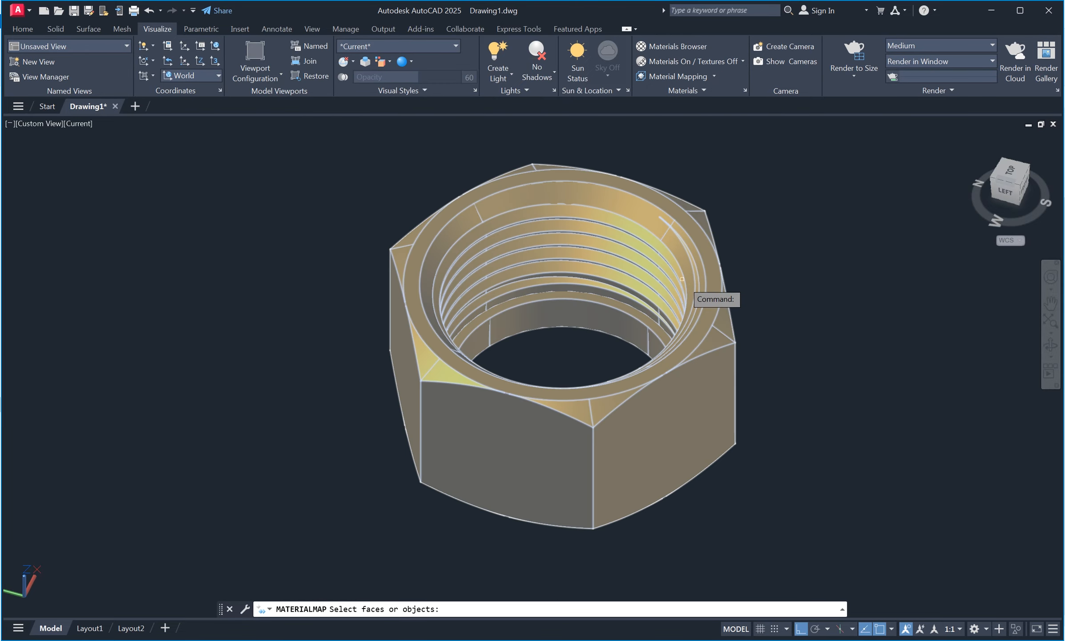
{"action": "key", "text": "Escape"}
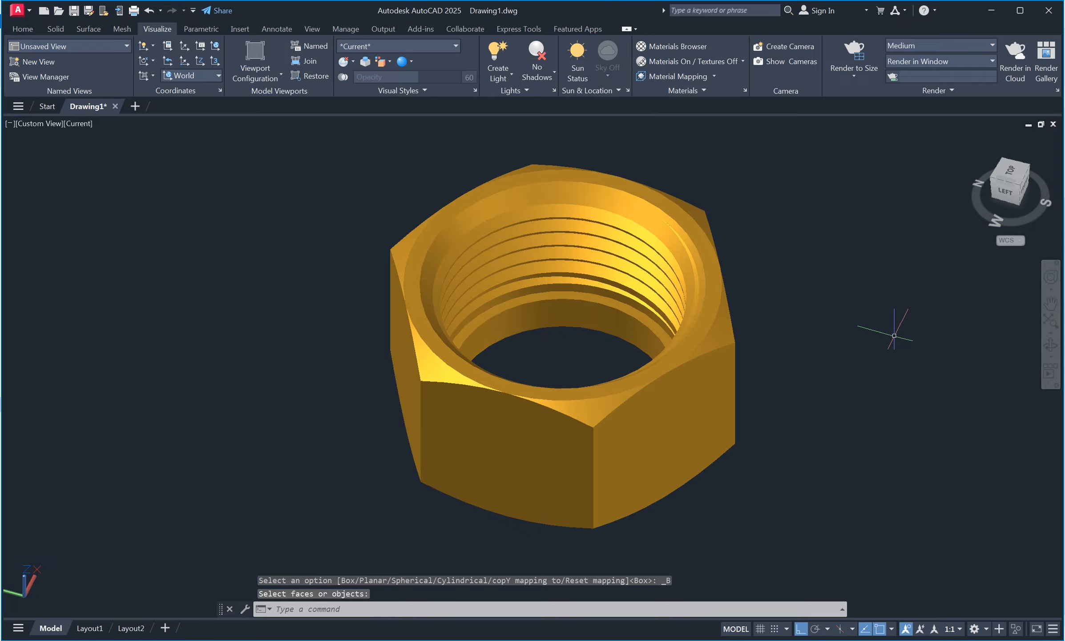
Step: Orbit around the golden nut to examine its faces, chamfered bore and internal thread
{"action": "left_click", "coordinate": [1051, 345]}
{"action": "left_click_drag", "start_coordinate": [831, 373], "coordinate": [649, 389]}
{"action": "right_click", "coordinate": [720, 281]}
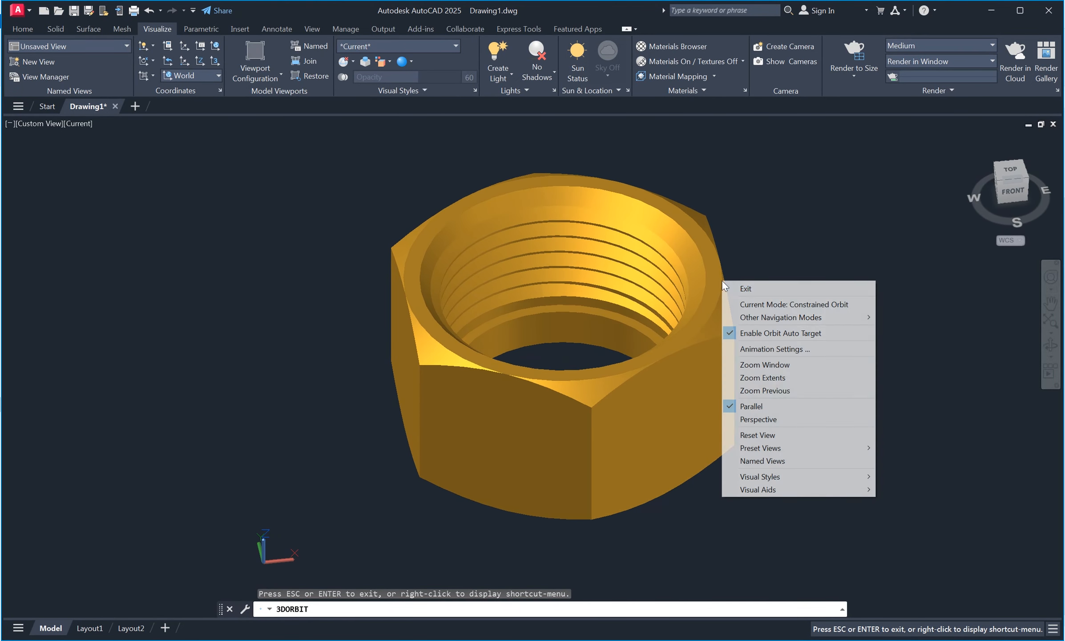
{"action": "left_click", "coordinate": [743, 288]}
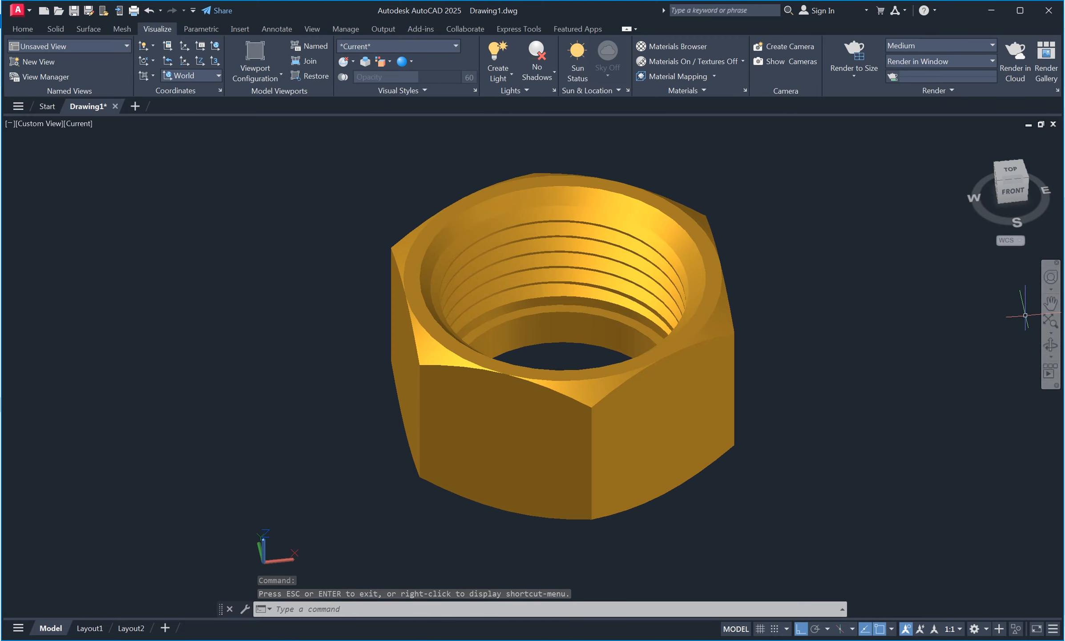
{"action": "left_click", "coordinate": [1050, 346]}
{"action": "mouse_move", "coordinate": [783, 347]}
{"action": "left_mouse_down"}
{"action": "mouse_move", "coordinate": [586, 349]}
{"action": "mouse_move", "coordinate": [791, 359]}
{"action": "mouse_move", "coordinate": [694, 369]}
{"action": "mouse_move", "coordinate": [704, 328]}
{"action": "mouse_move", "coordinate": [696, 271]}
{"action": "mouse_move", "coordinate": [735, 330]}
{"action": "mouse_move", "coordinate": [762, 346]}
{"action": "left_mouse_up"}
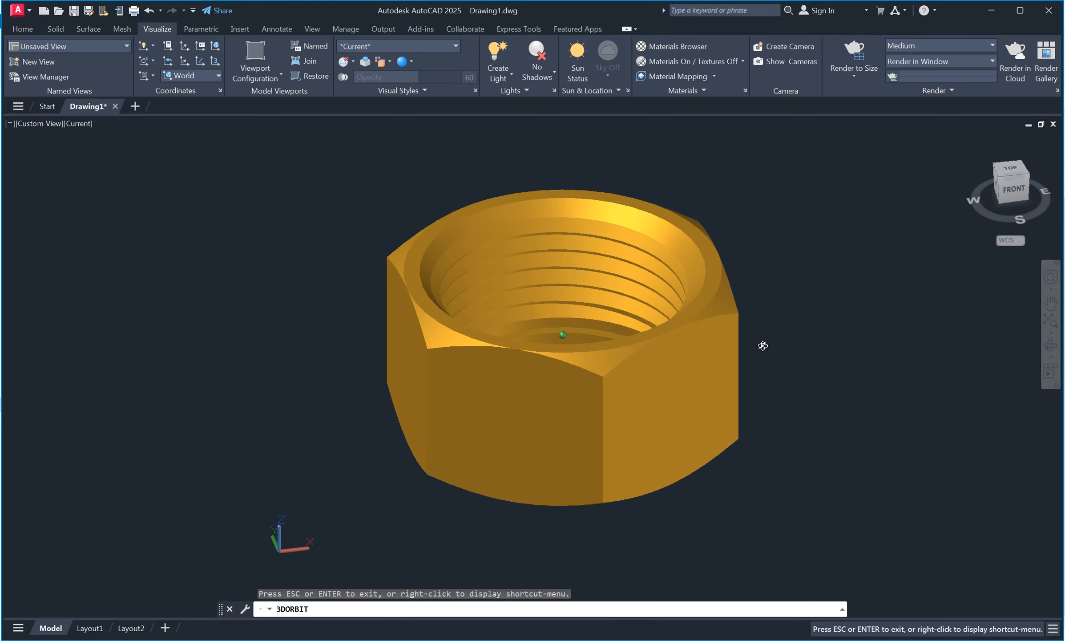
{"action": "left_click_drag", "start_coordinate": [763, 346], "coordinate": [771, 361]}
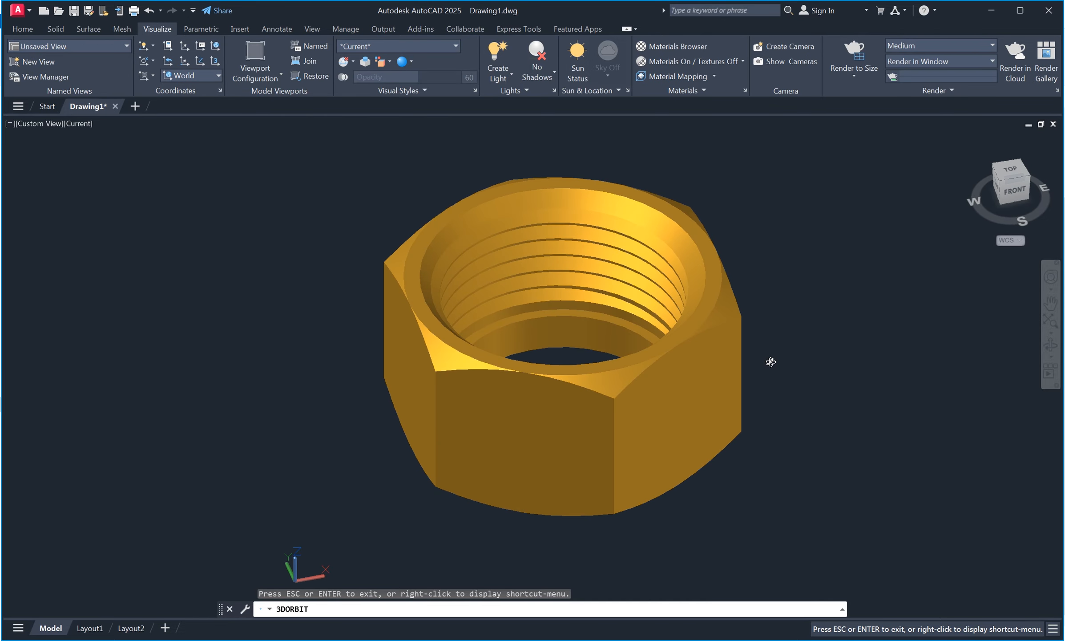